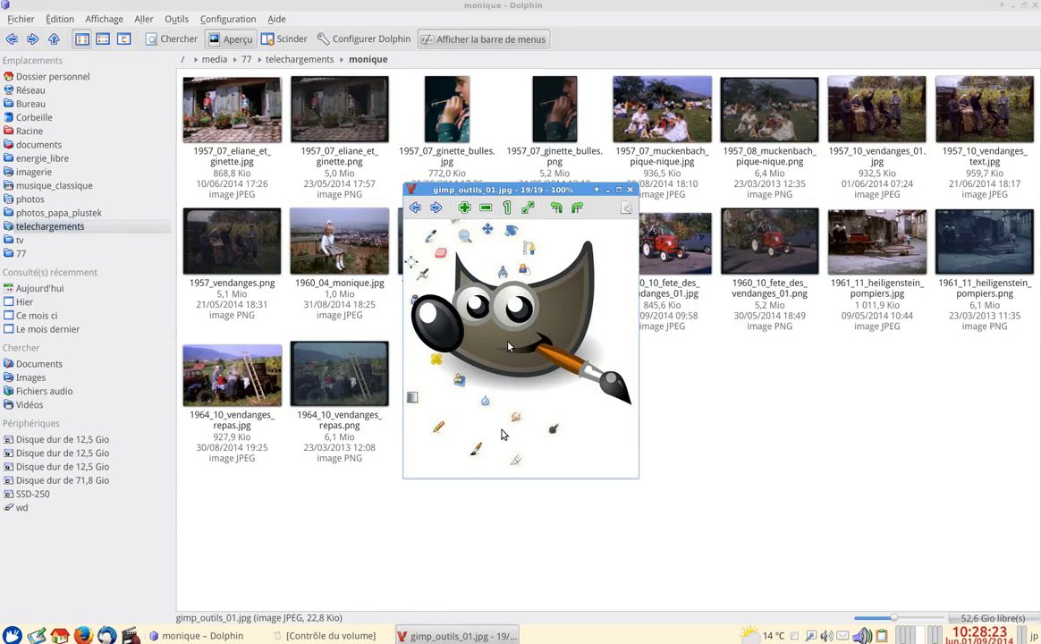
Close the image viewer and open 1960_04_monique.png from the monique folder in GIMP.
click(630, 190)
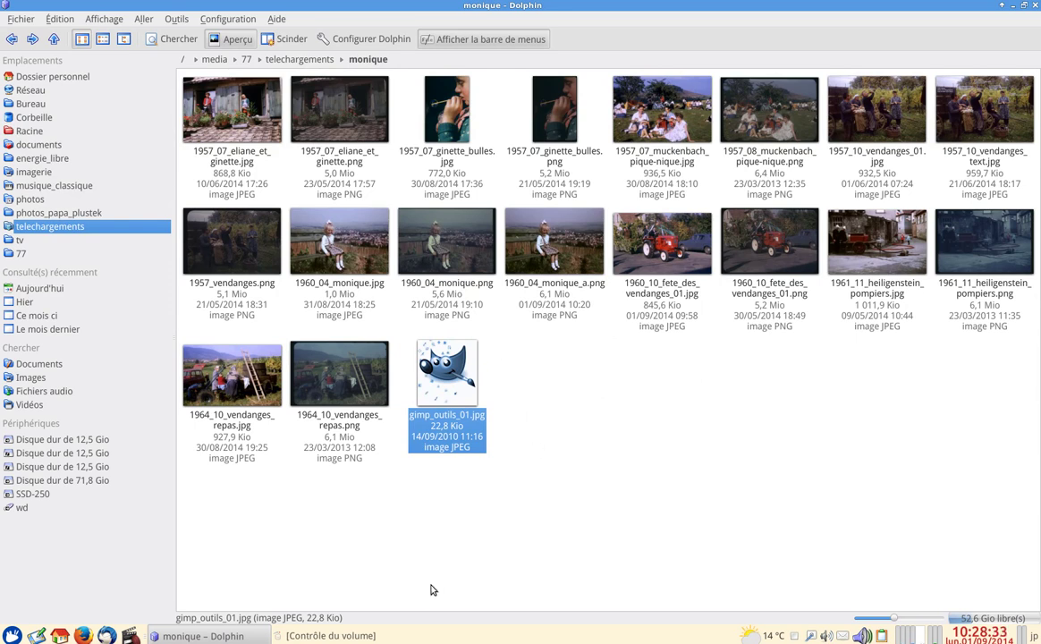
mouse_move(442, 237)
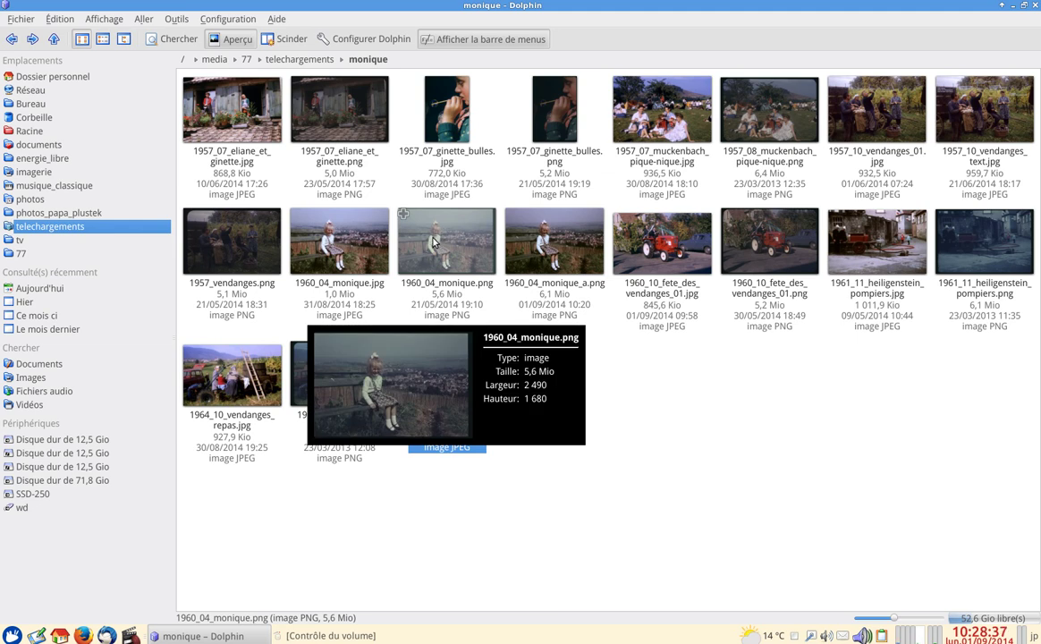
right_click(444, 235)
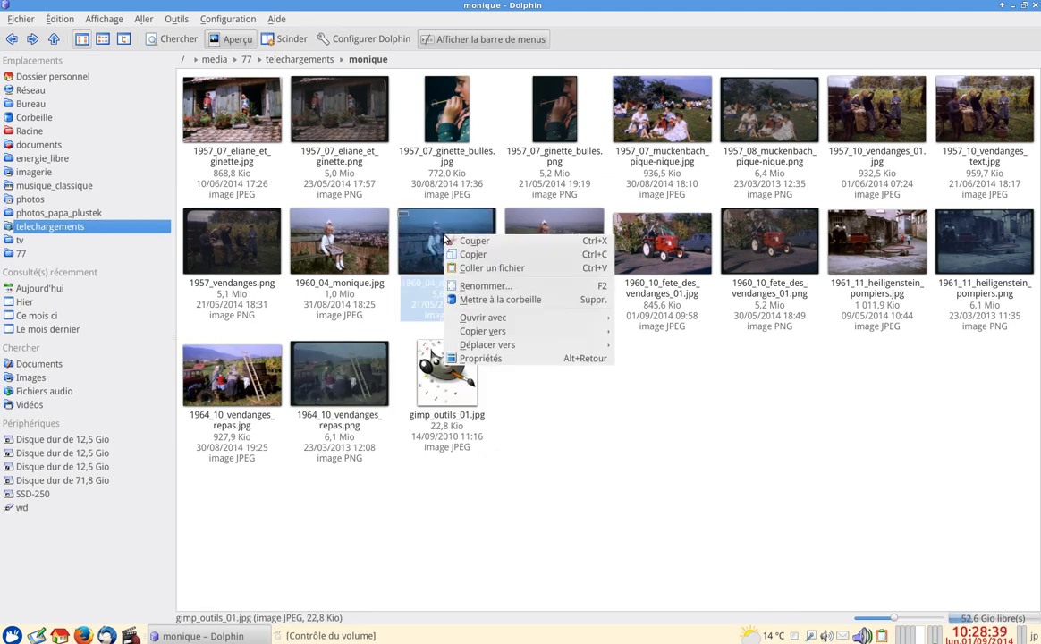
mouse_move(483, 318)
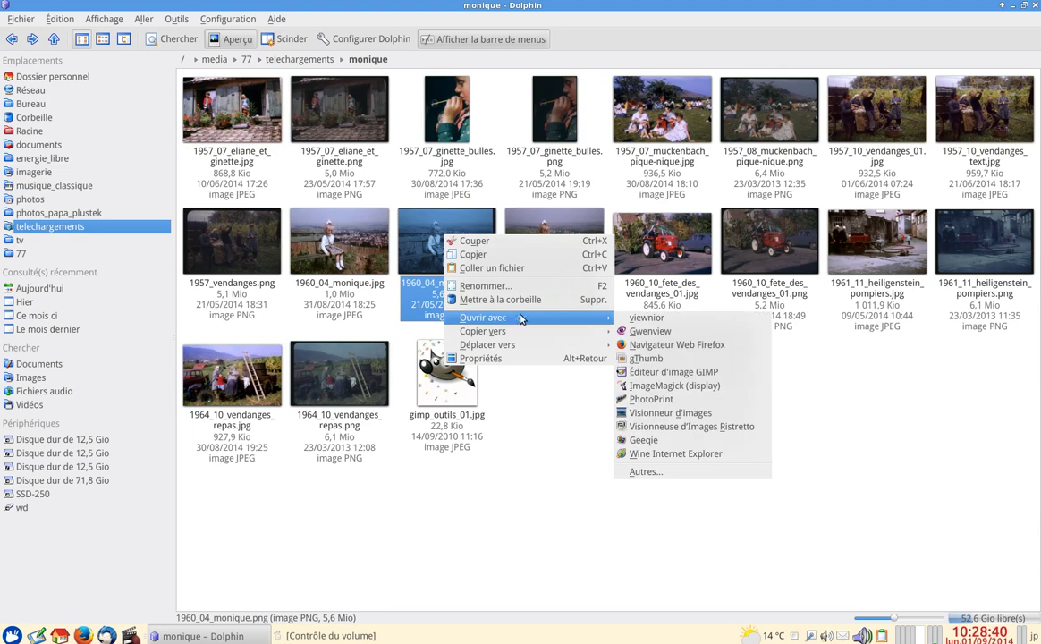
click(685, 372)
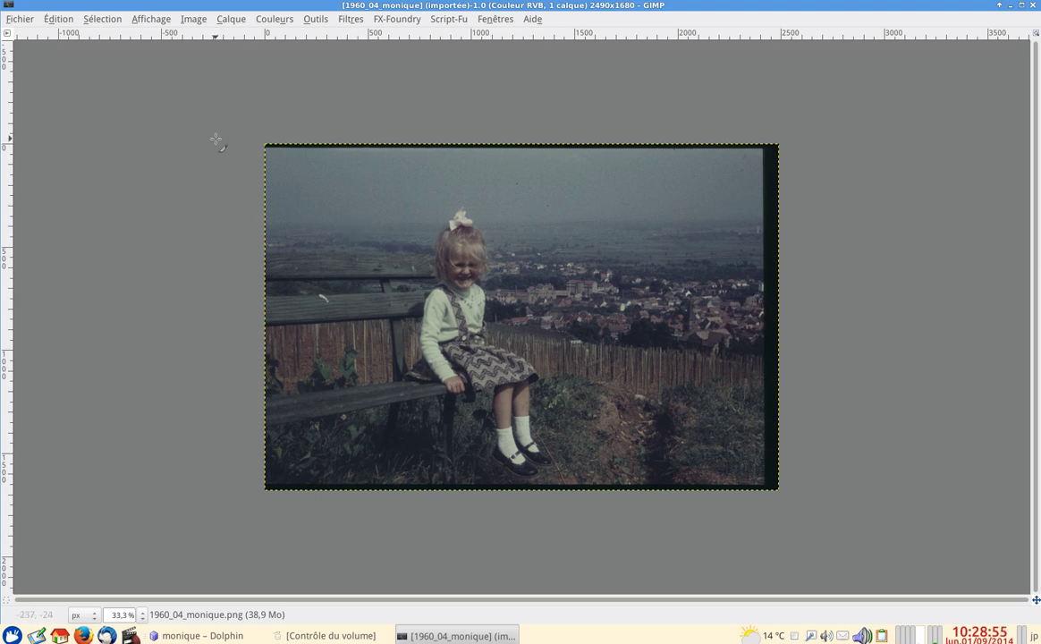
Draw a crop frame around the whole photo and lower its top edge to just below the black border.
key(Tab)
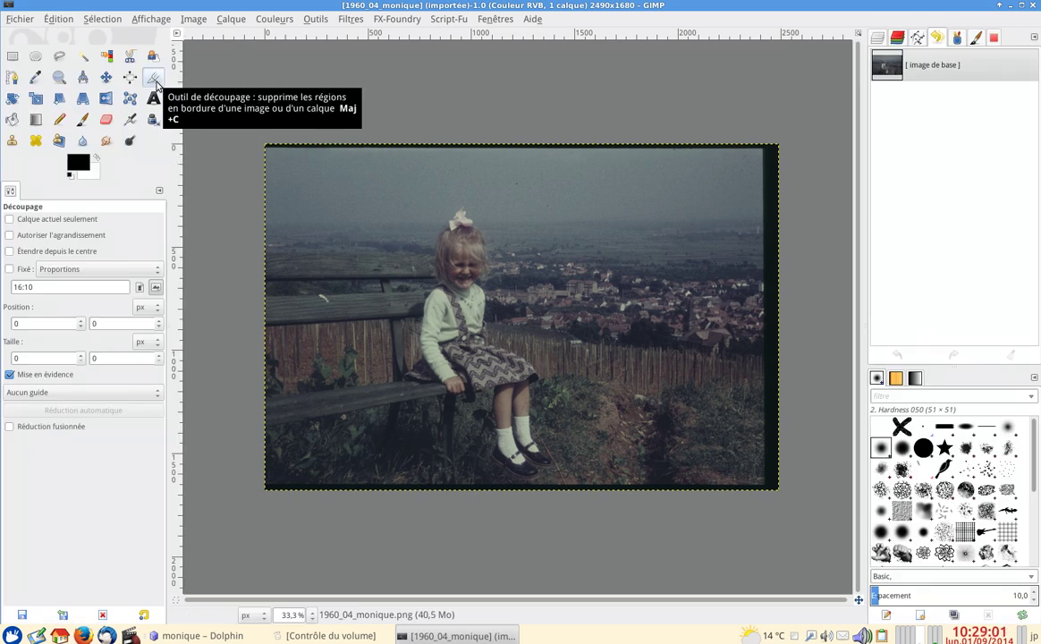
drag(219, 125, 808, 561)
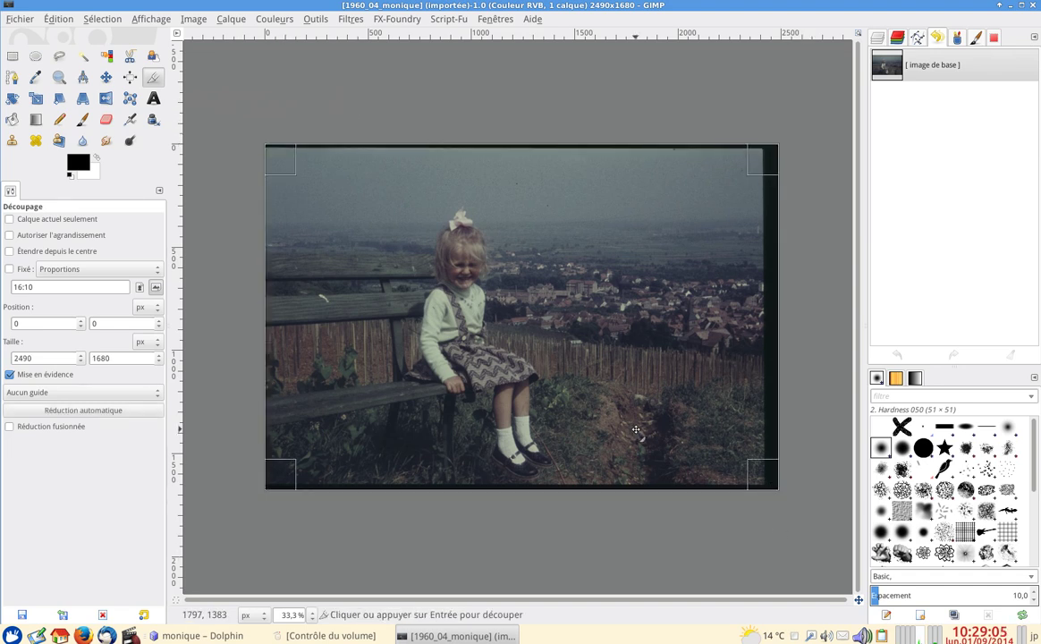
key(Tab)
key(plus)
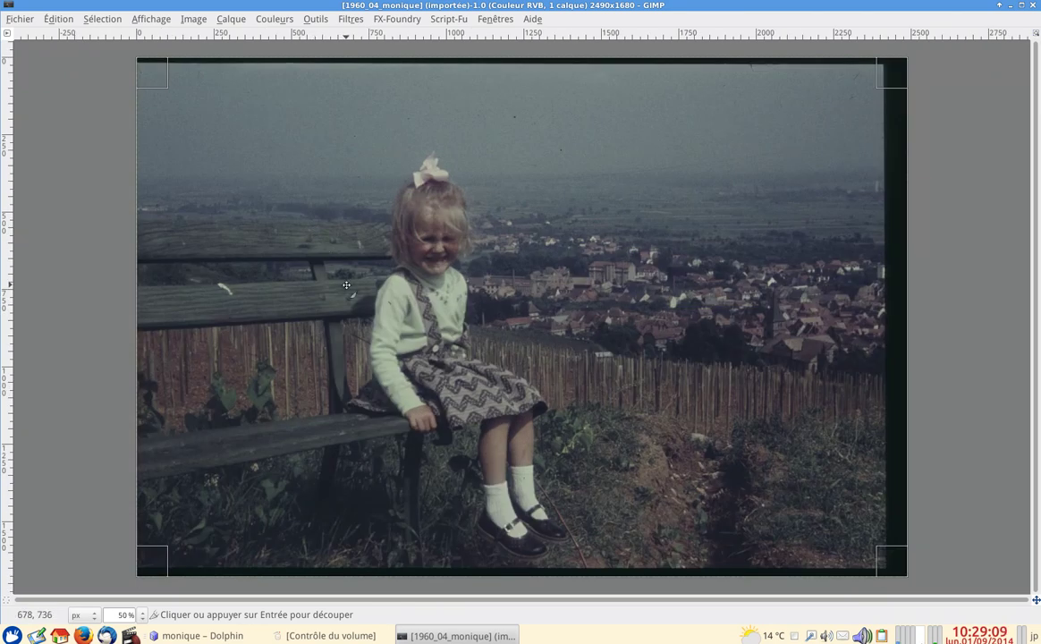
key(plus)
key(plus)
key(plus)
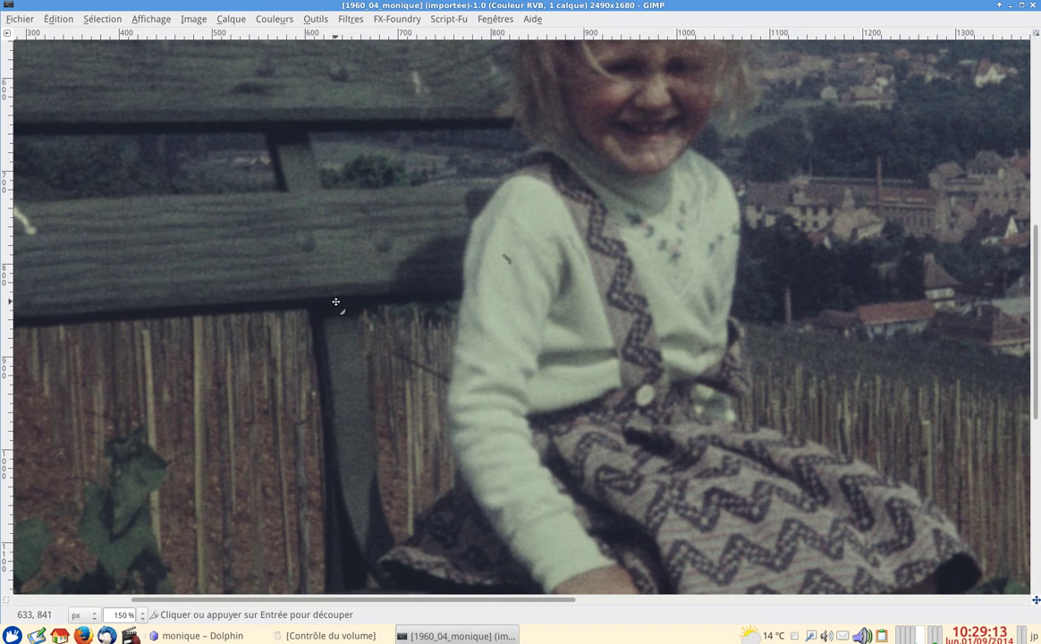
scroll(336, 302, up, 3)
mouse_move(281, 239)
mouse_down()
mouse_move(302, 273)
mouse_move(673, 585)
mouse_up()
drag(134, 106, 656, 539)
mouse_move(589, 471)
mouse_down()
mouse_move(269, 225)
mouse_move(725, 481)
mouse_up()
mouse_move(269, 268)
mouse_down()
mouse_move(404, 333)
mouse_move(440, 152)
mouse_move(373, 174)
mouse_move(316, 302)
mouse_move(263, 246)
mouse_up()
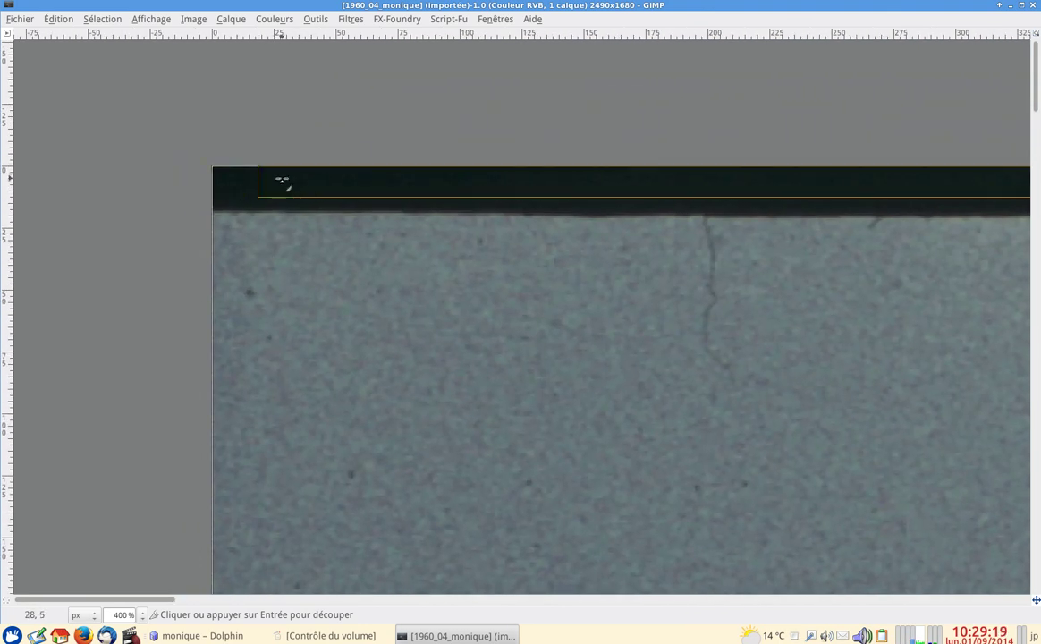
drag(302, 179, 309, 236)
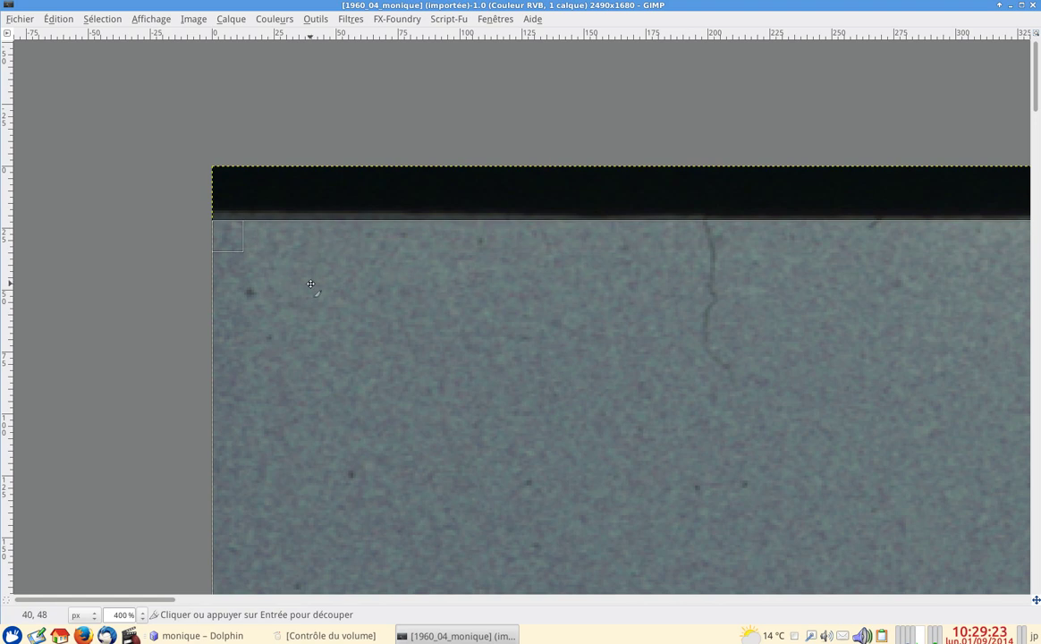
Raise the crop frame's bottom edge to just above the black strip under the photo.
drag(321, 326, 525, 399)
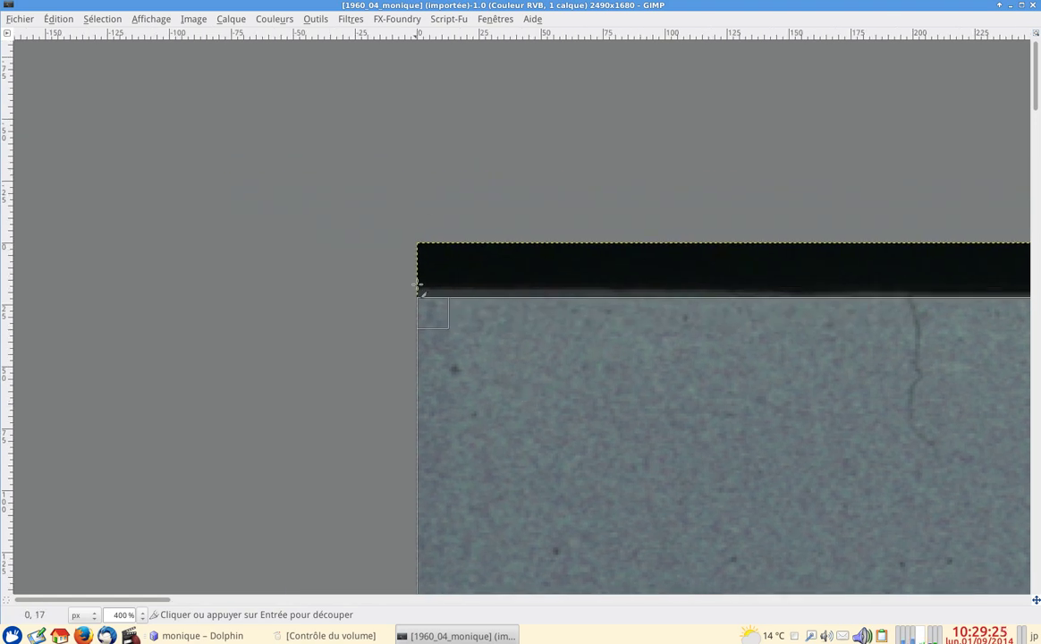
scroll(449, 395, down, 5)
scroll(449, 395, down, 20)
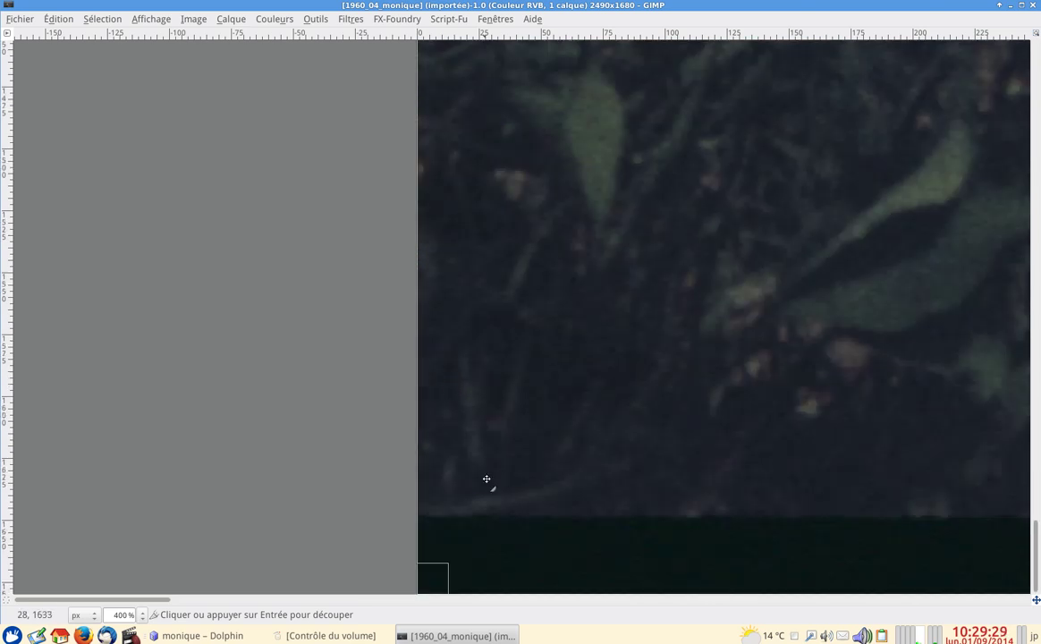
drag(532, 571, 527, 490)
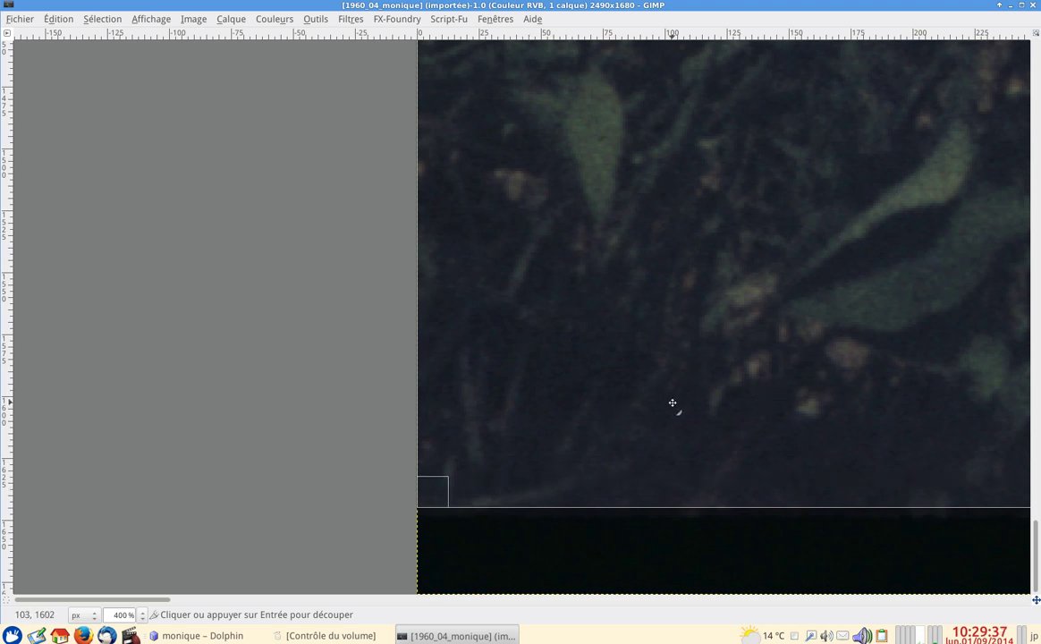
Check the crop frame along the photo's lower border and bring its right edge inside the dark strip.
scroll(671, 403, right, 10)
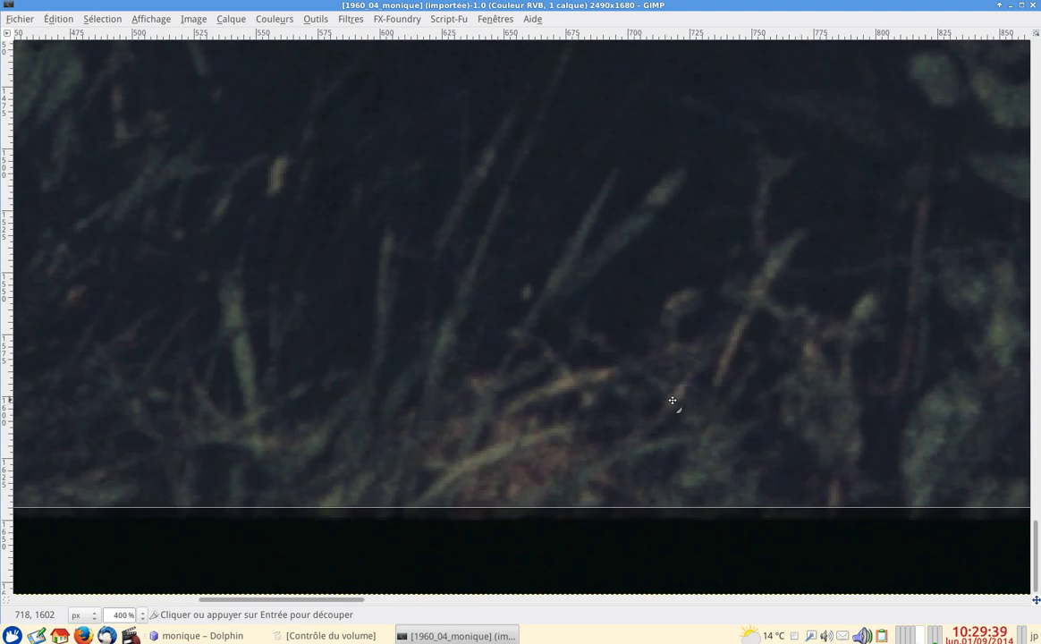
drag(672, 400, 168, 330)
drag(654, 320, 81, 339)
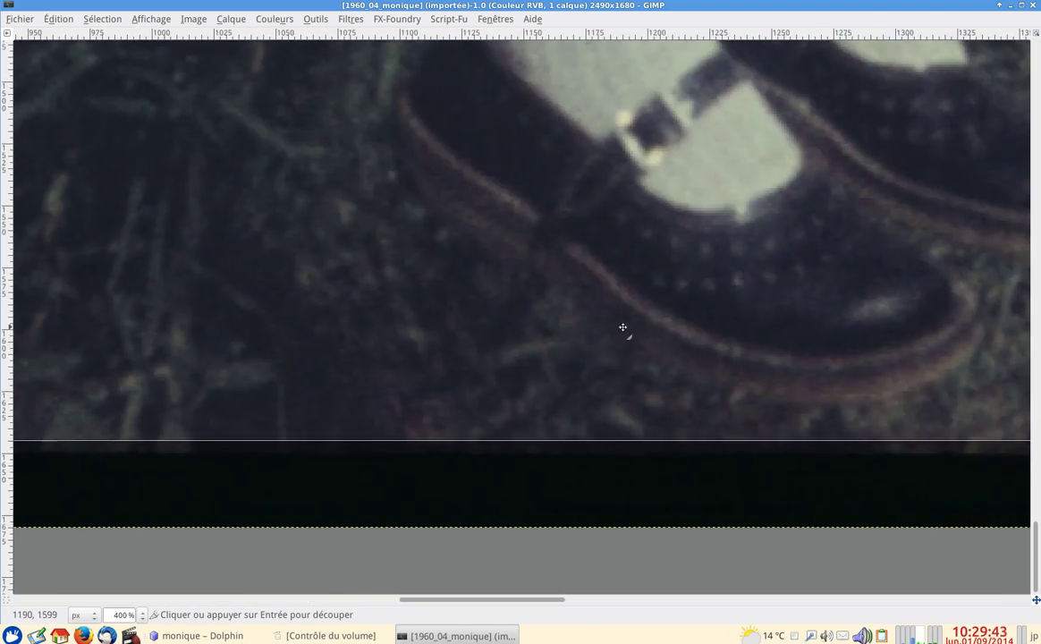
drag(702, 322, 51, 315)
drag(761, 298, 108, 304)
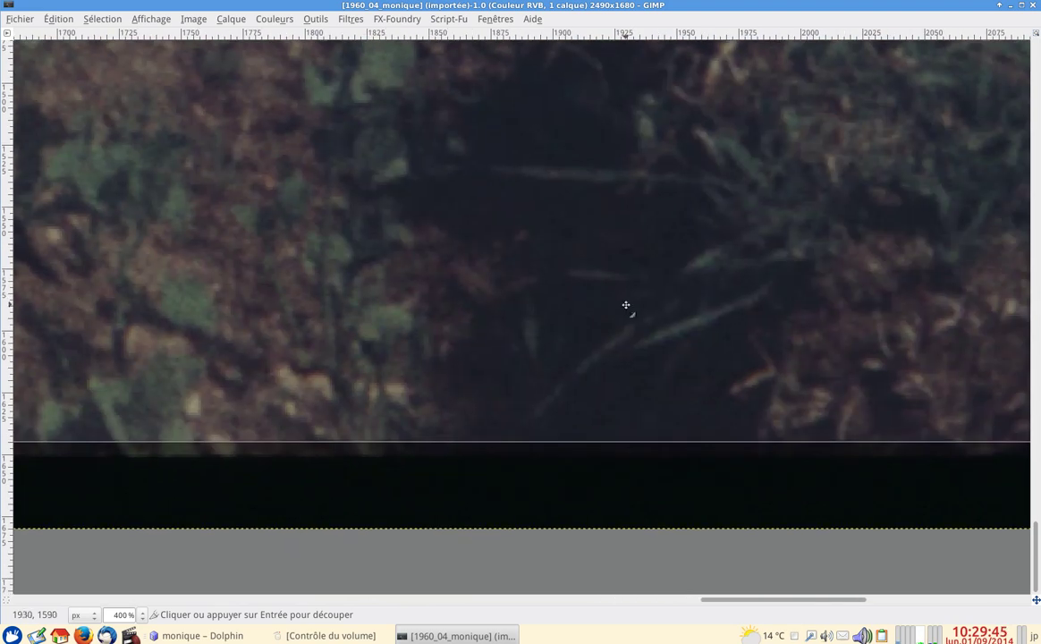
drag(627, 304, 469, 309)
drag(666, 304, 442, 319)
drag(769, 327, 602, 333)
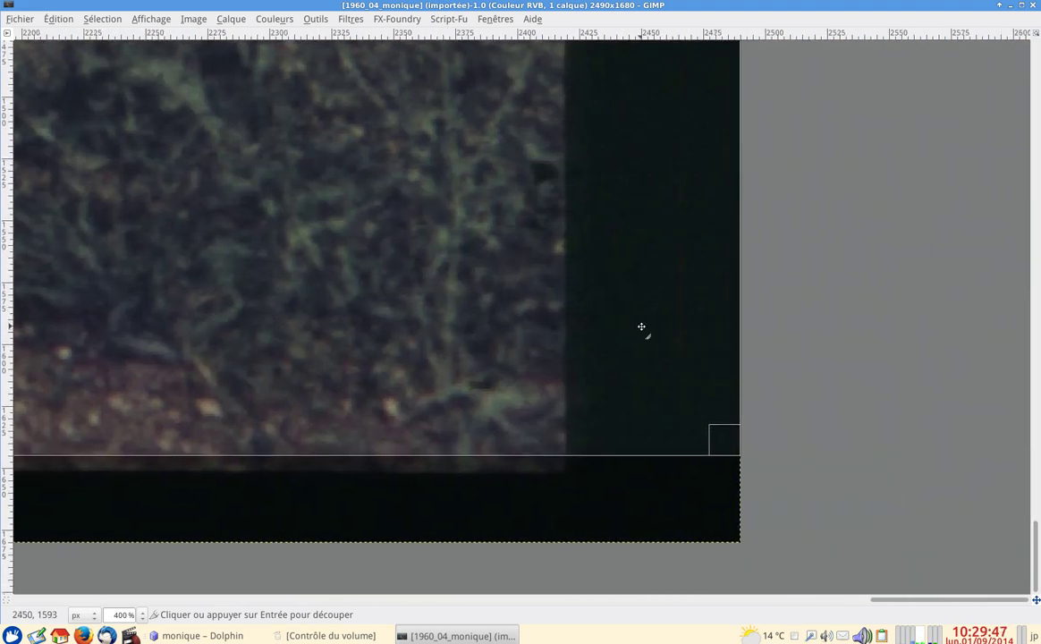
drag(734, 297, 528, 300)
Adjust the crop frame's upper right corner inside the border and crop the image to 2410 × 1615 px.
scroll(540, 304, up, 15)
scroll(534, 309, up, 3)
drag(416, 104, 389, 132)
key(Return)
scroll(428, 265, down, 3)
scroll(427, 266, down, 4)
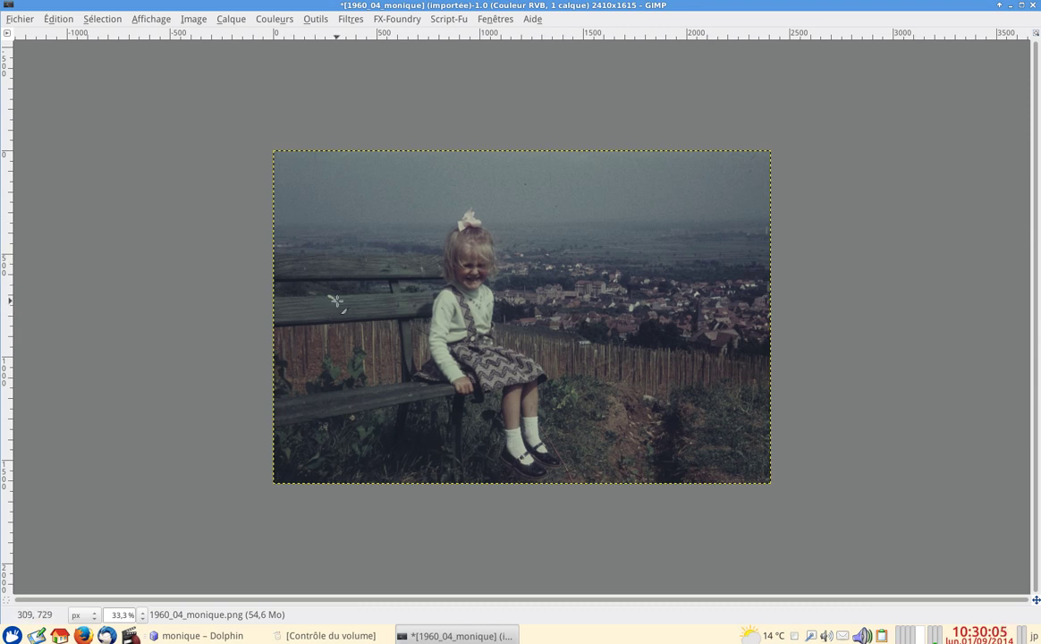
Try a crop with proportions fixed at 16:9, sized 2410 × 1356 px over the photo's lower part, and undo it.
key(Tab)
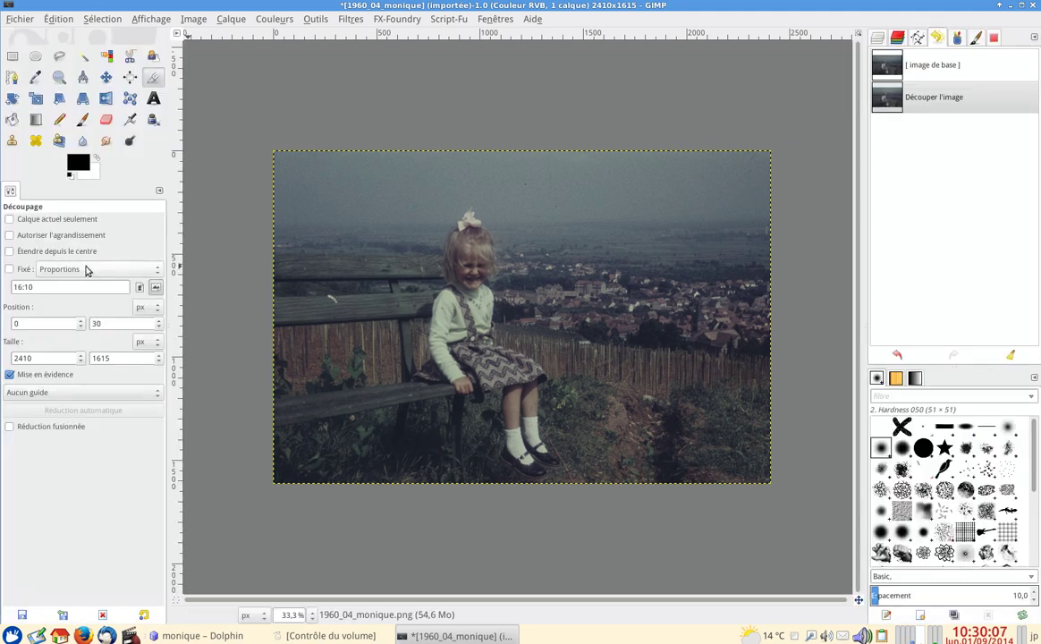
click(10, 270)
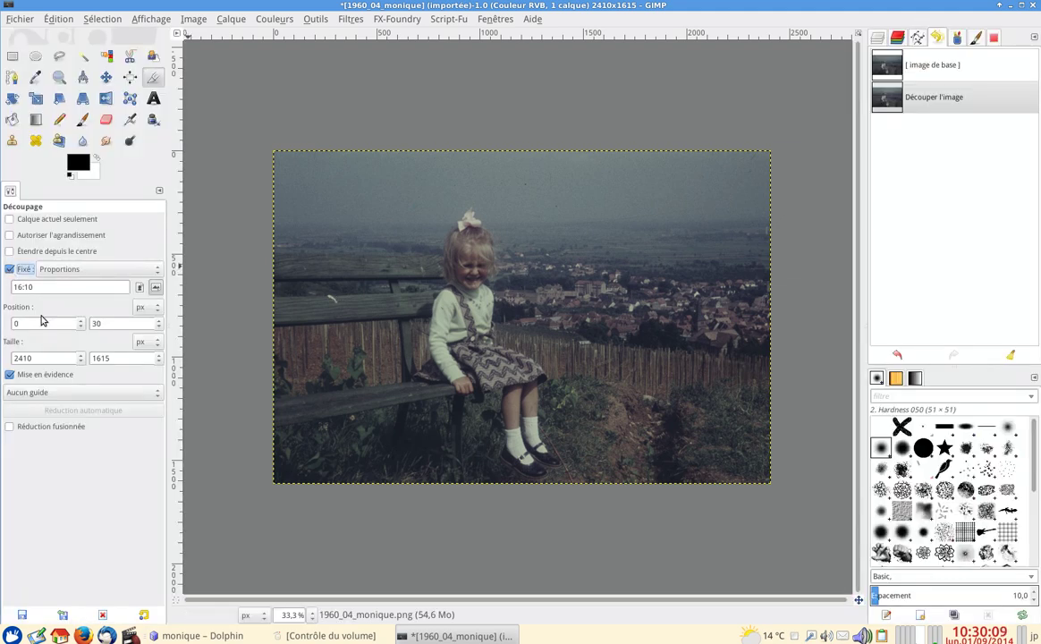
drag(36, 288, 26, 288)
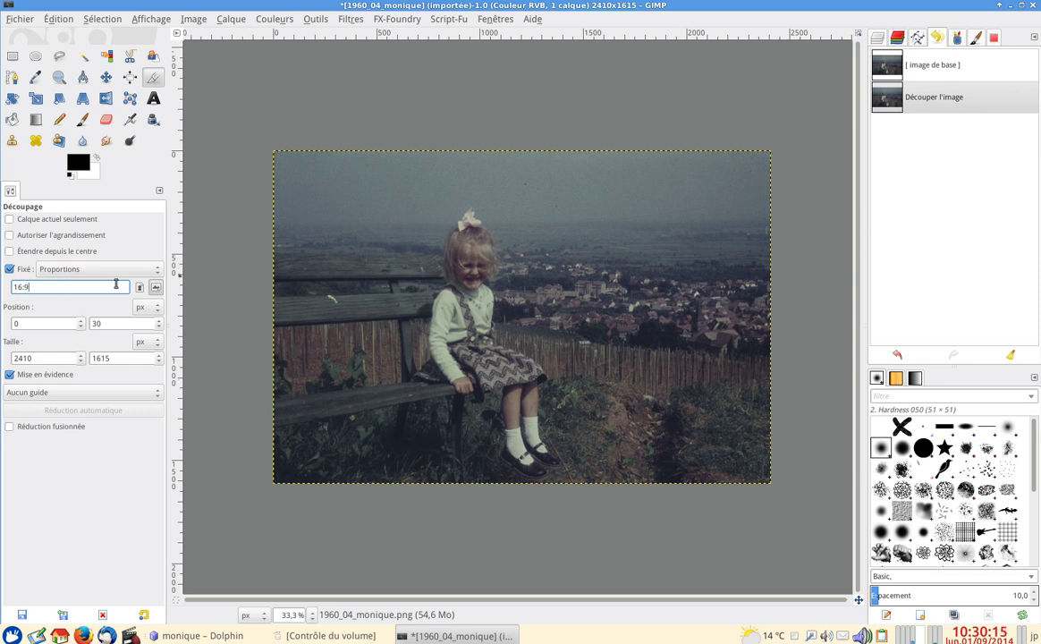
drag(780, 485, 193, 208)
drag(407, 322, 447, 343)
click(446, 343)
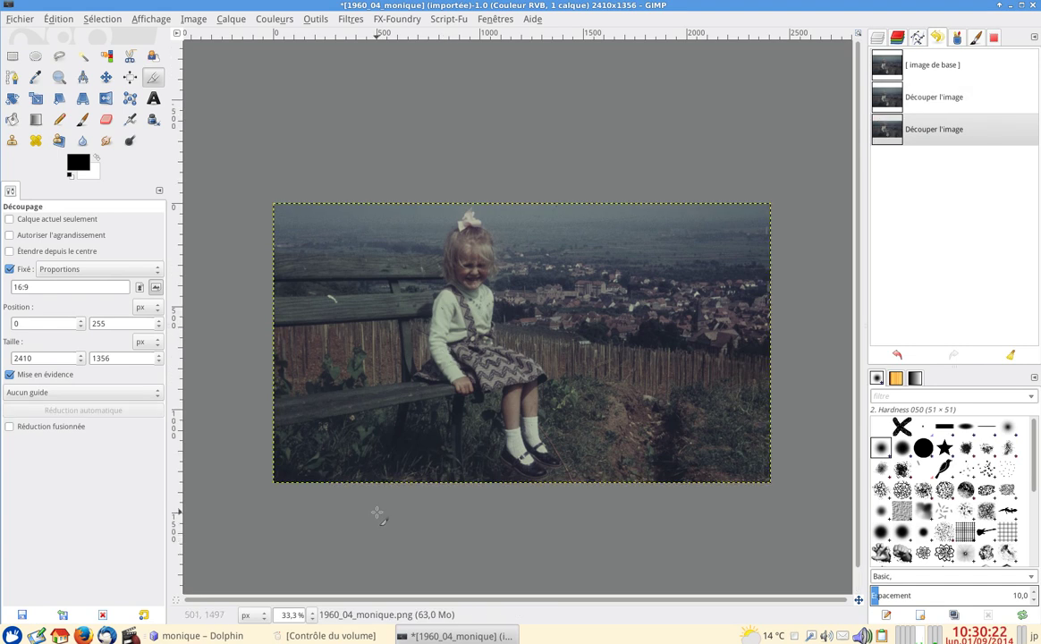
key(ctrl+z)
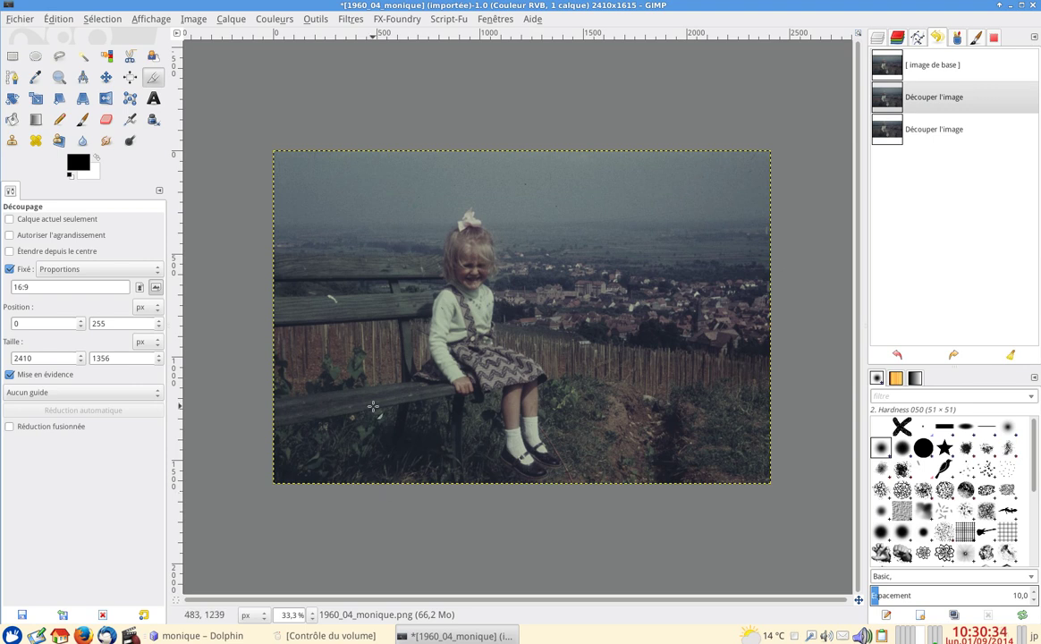
Export the cropped photo as 1960_04_monique_01.png in the monique folder with PNG compression level 9.
key(shift+ctrl+e)
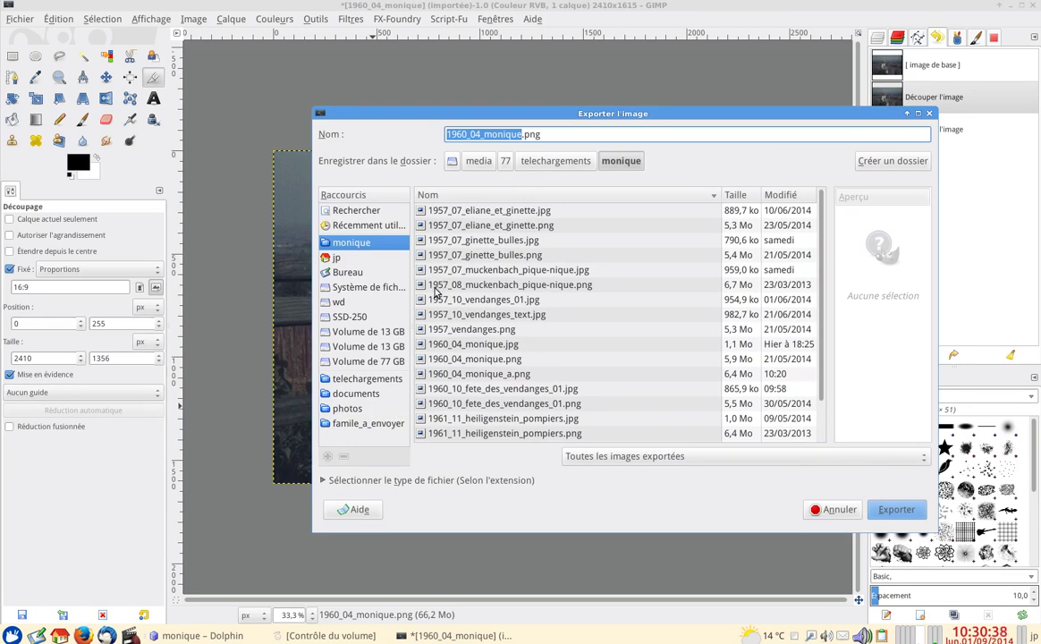
click(523, 134)
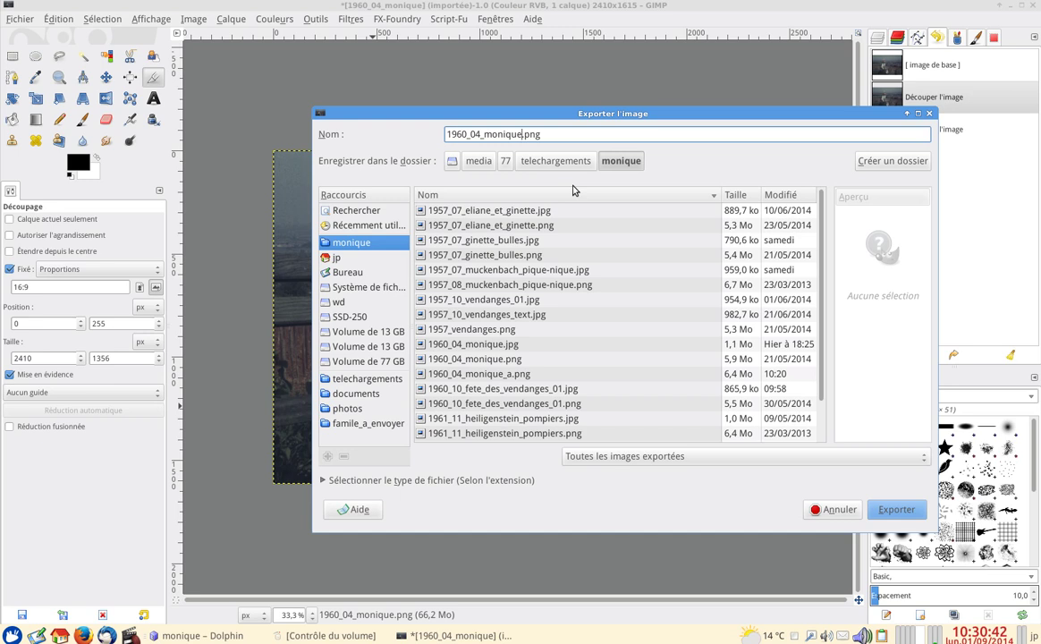
text(_)
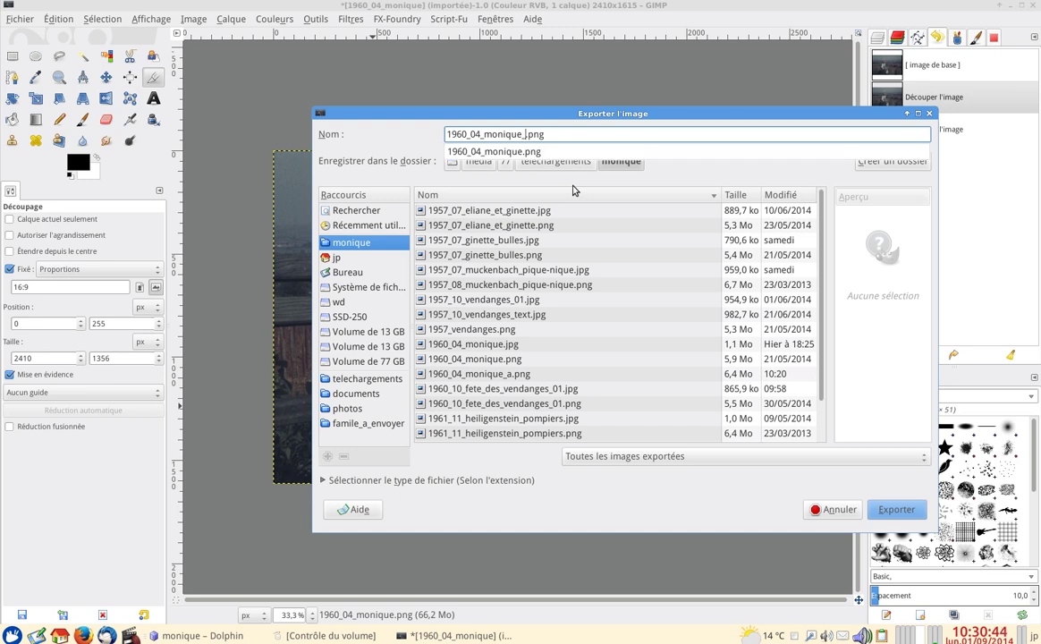
text(01)
click(891, 508)
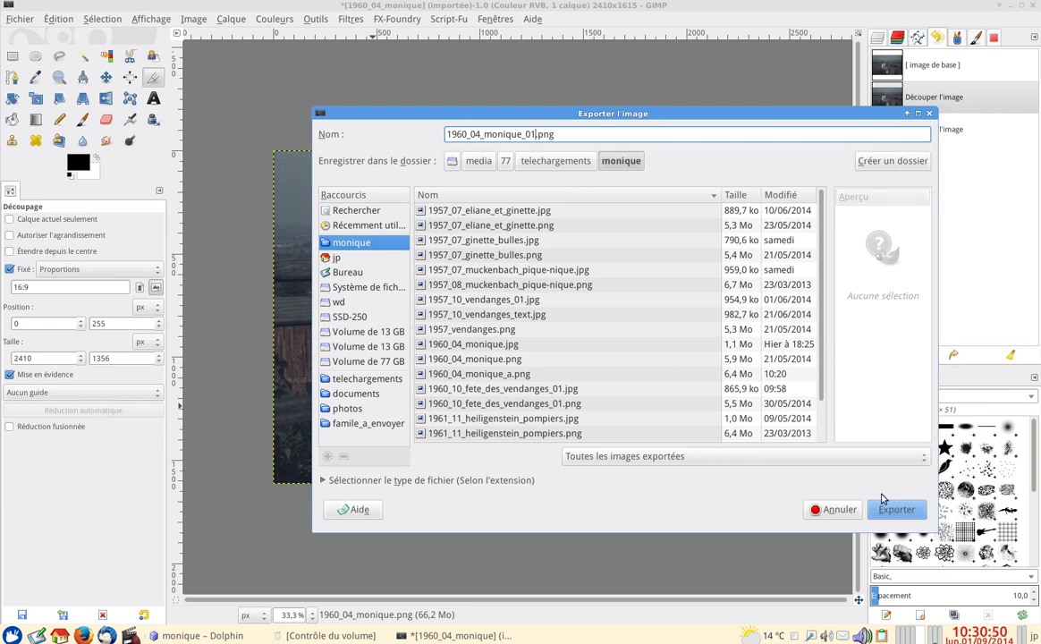
click(889, 507)
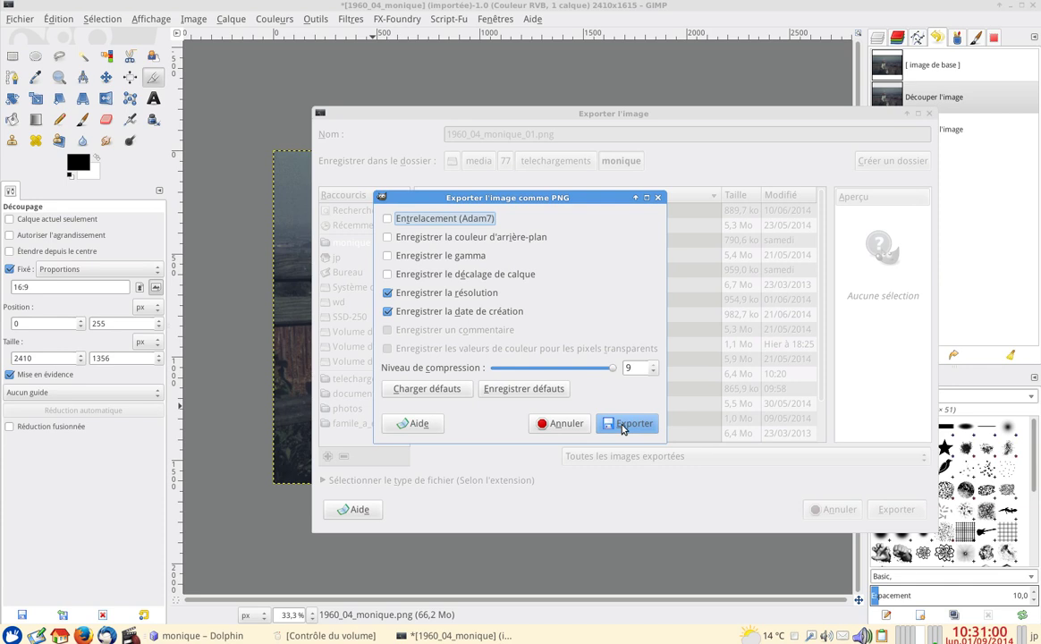
click(626, 426)
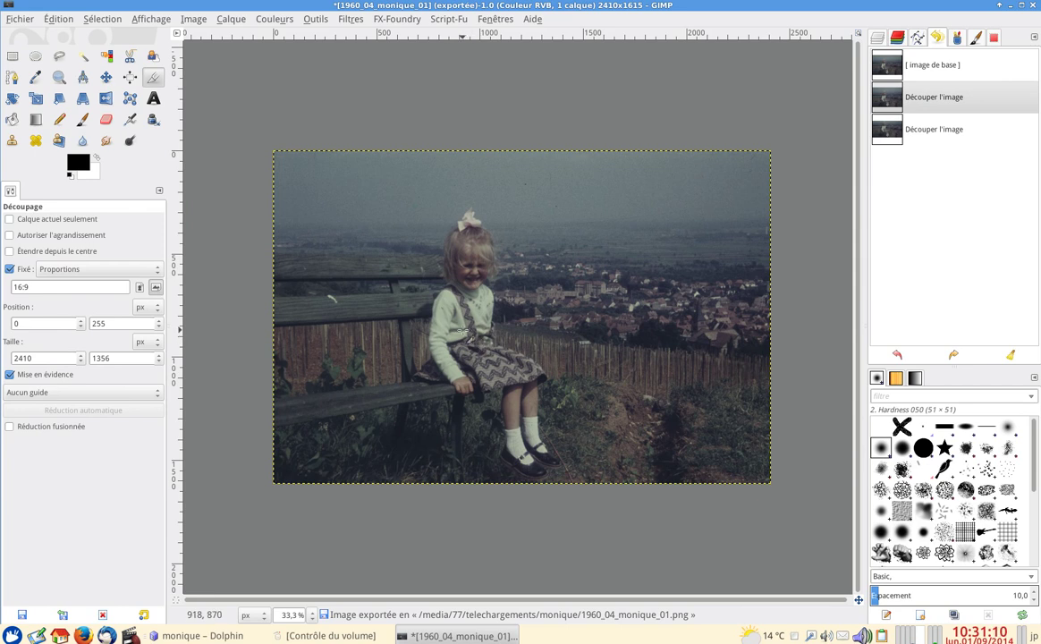
Apply the automatic white balance (Balance des blancs) to the cropped photo and check the result.
click(274, 19)
mouse_move(414, 191)
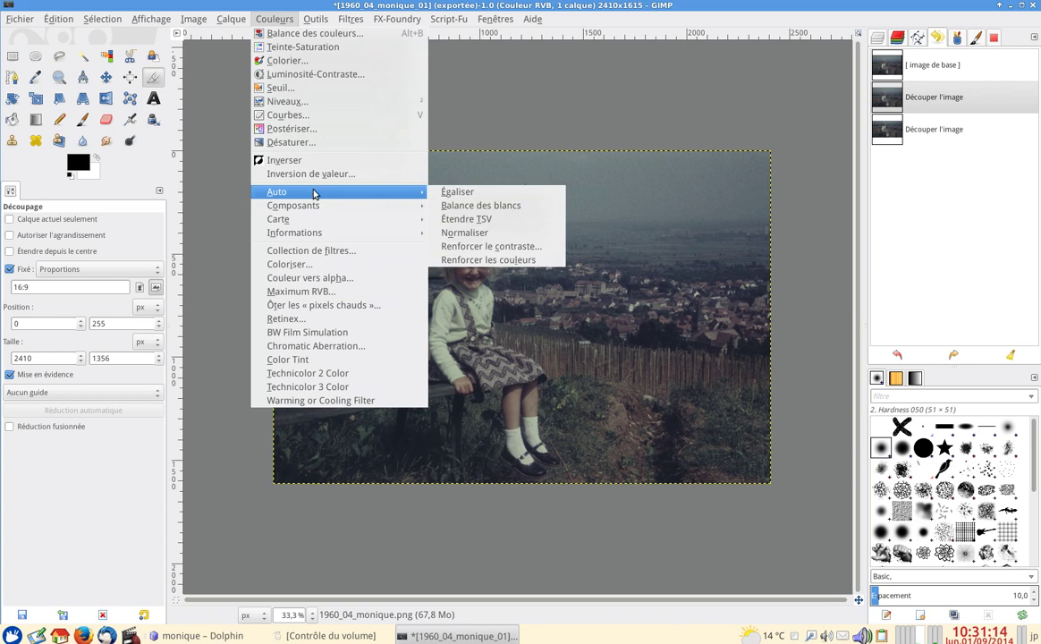
click(478, 211)
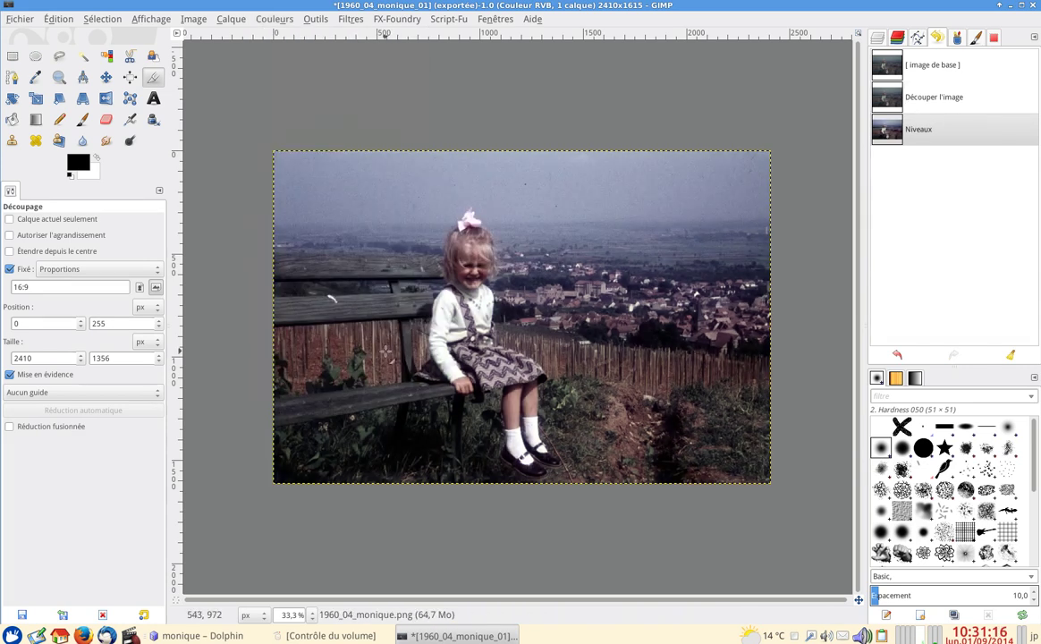
key(plus)
key(minus)
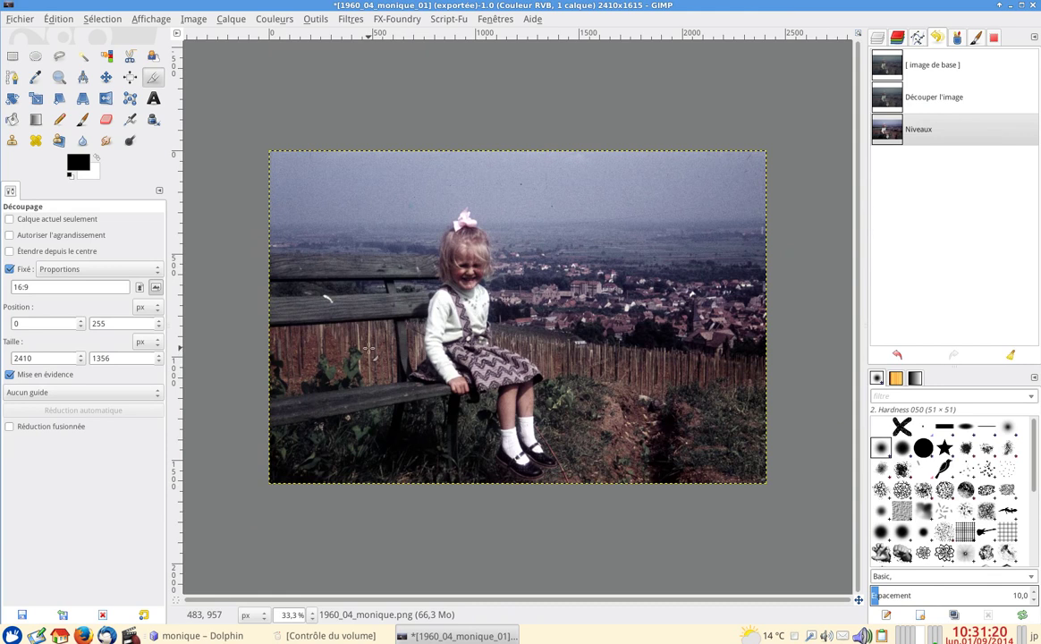
Create a new image from the colour-corrected 1960_04_monique.png layer.
click(875, 39)
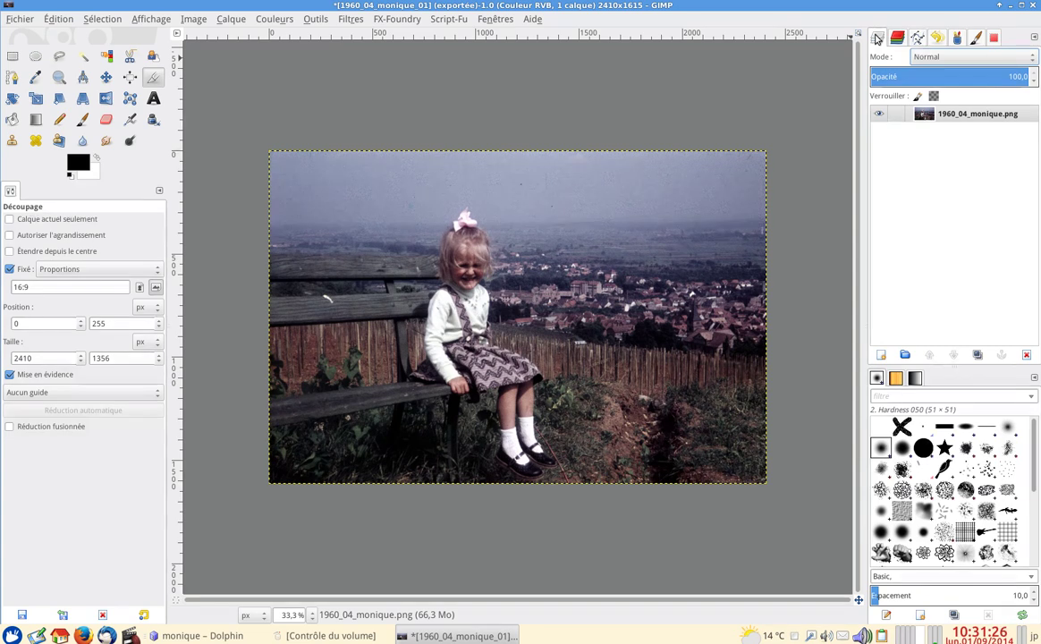
drag(924, 114, 85, 119)
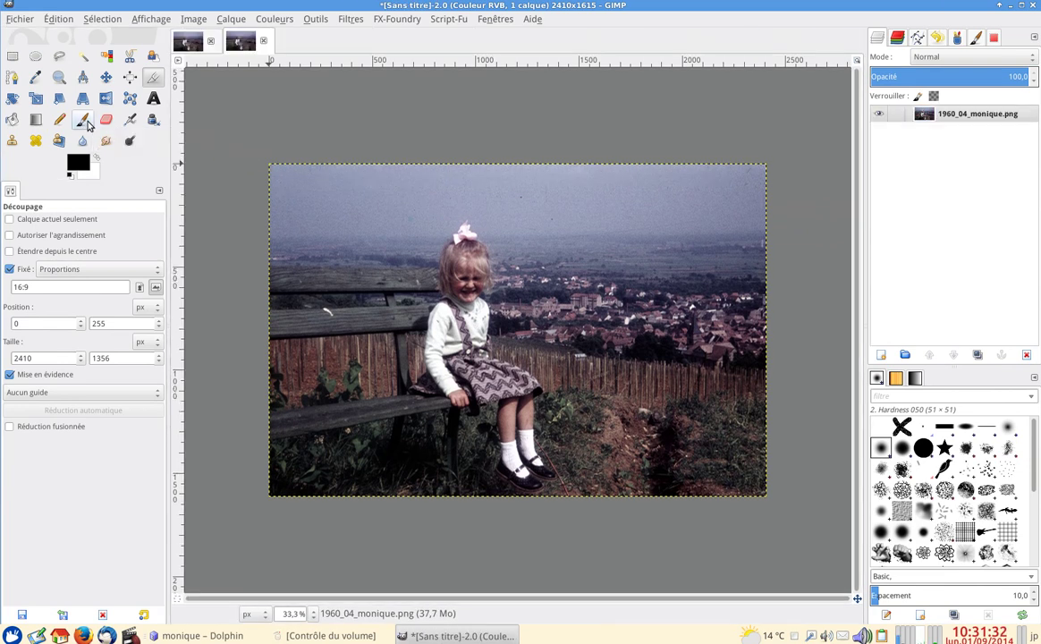
Return to the exported 1960_04_monique_01 image, undo its automatic white balance, and open the Levels (Niveaux) adjustment.
click(189, 46)
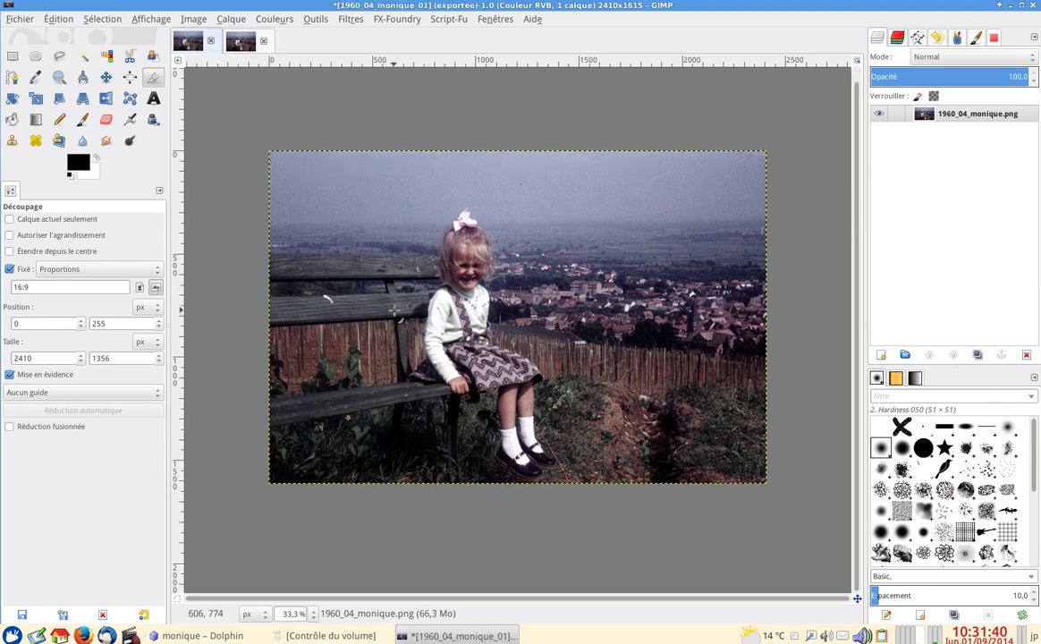
key(ctrl+z)
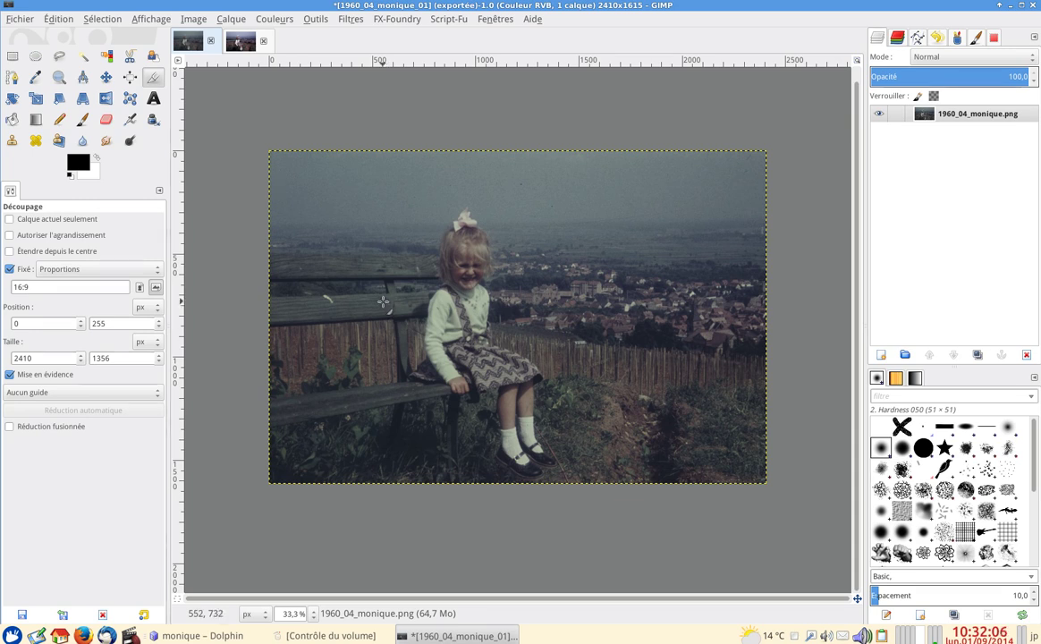
click(274, 20)
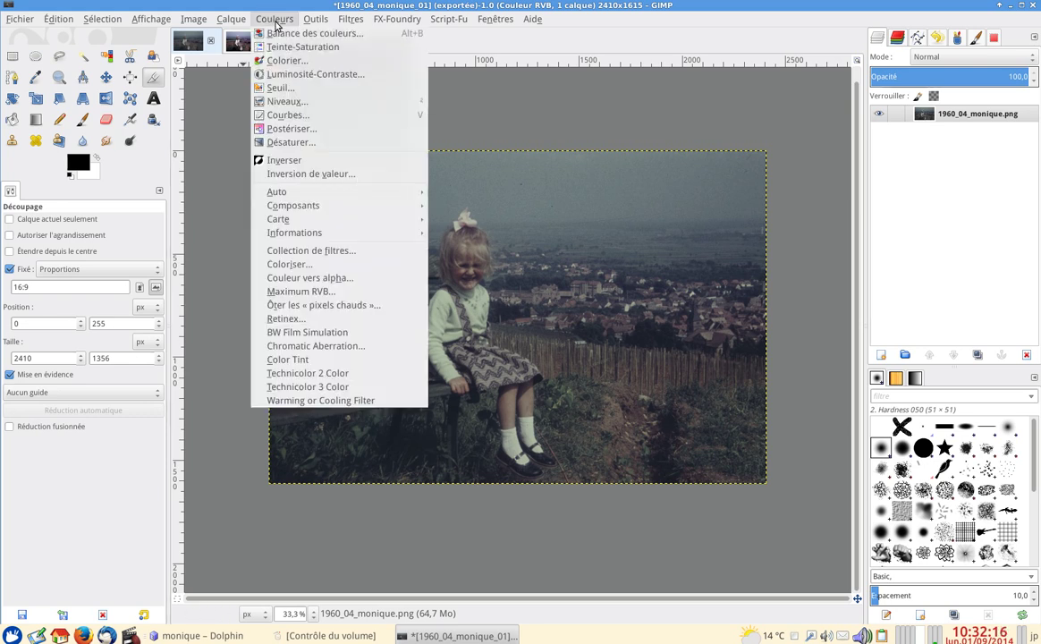
click(303, 108)
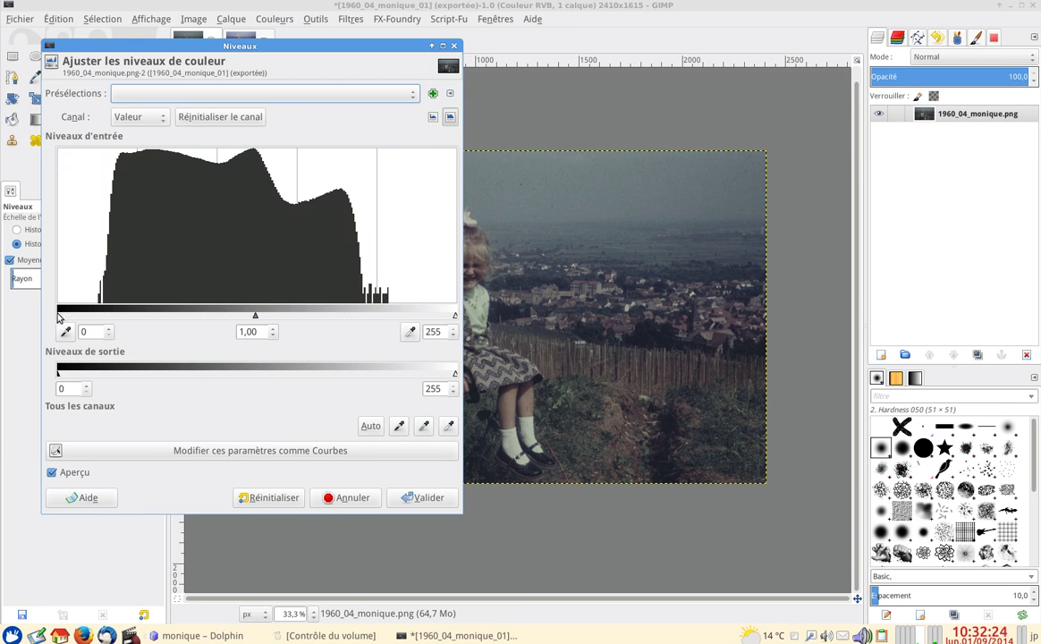
Try input levels of 29 and 195 on the Value channel, and reset the levels.
drag(58, 316, 103, 317)
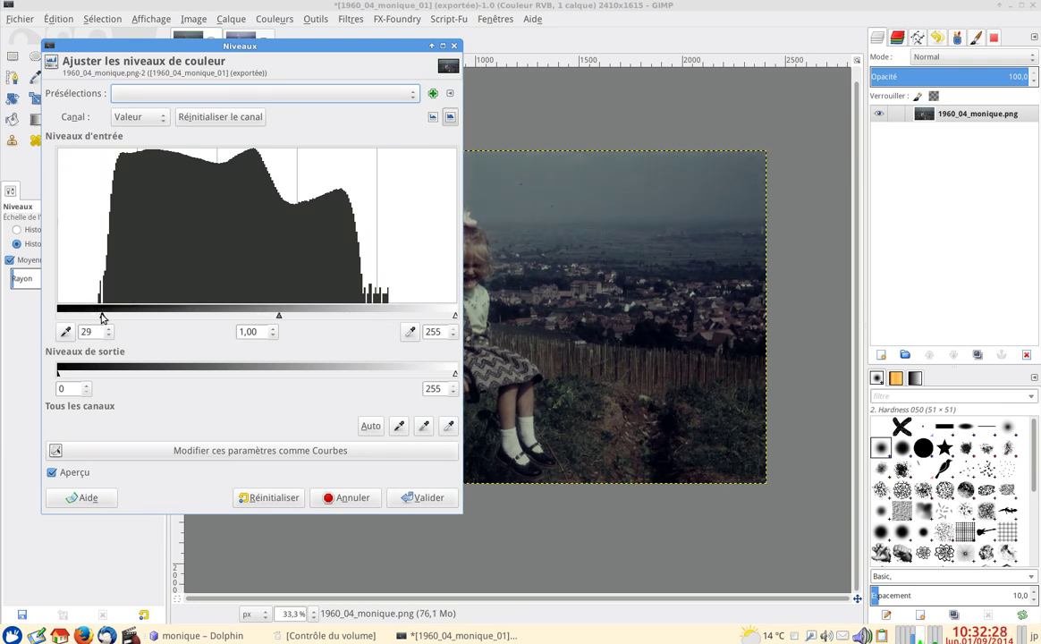
drag(455, 316, 361, 314)
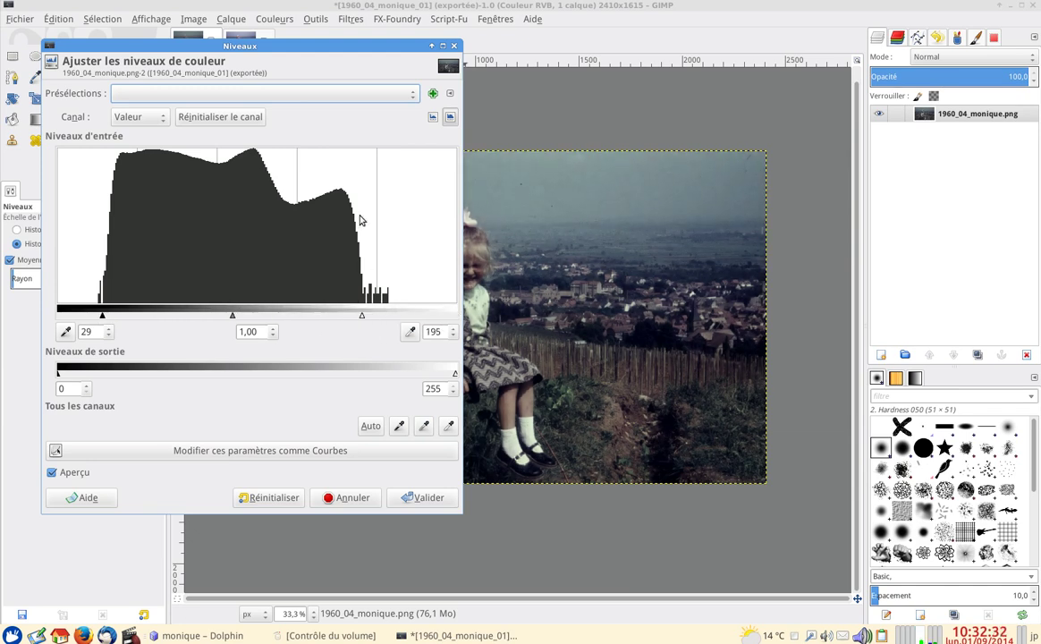
click(433, 118)
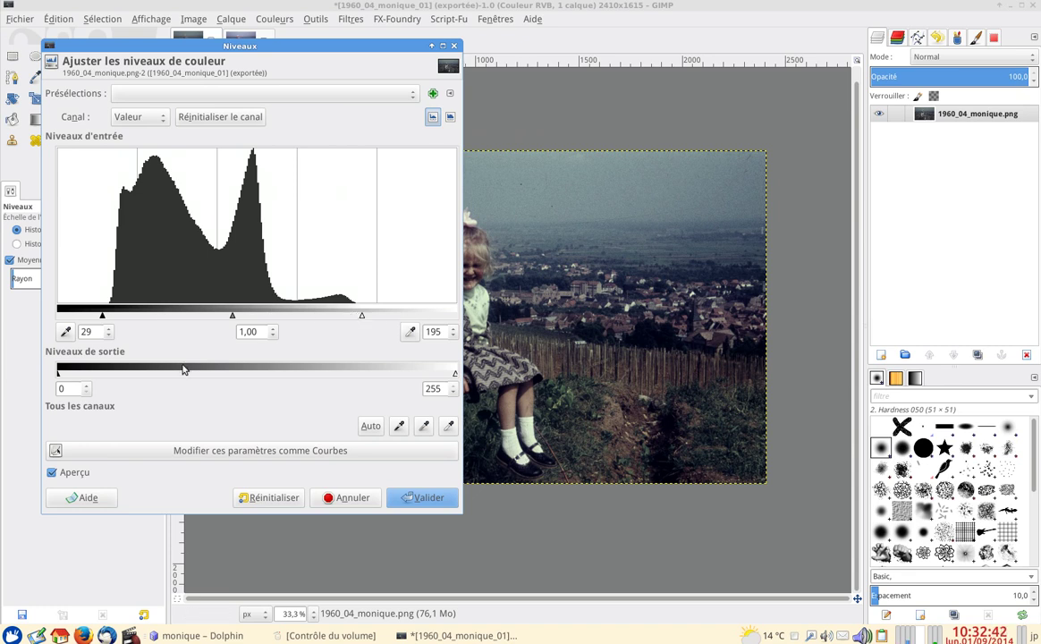
click(450, 120)
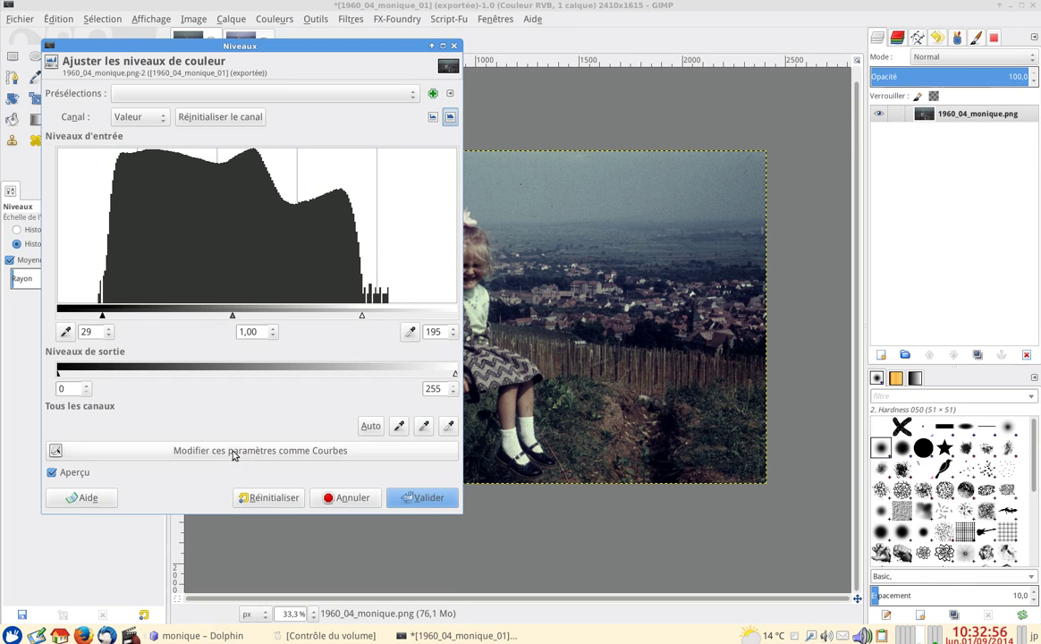
click(267, 499)
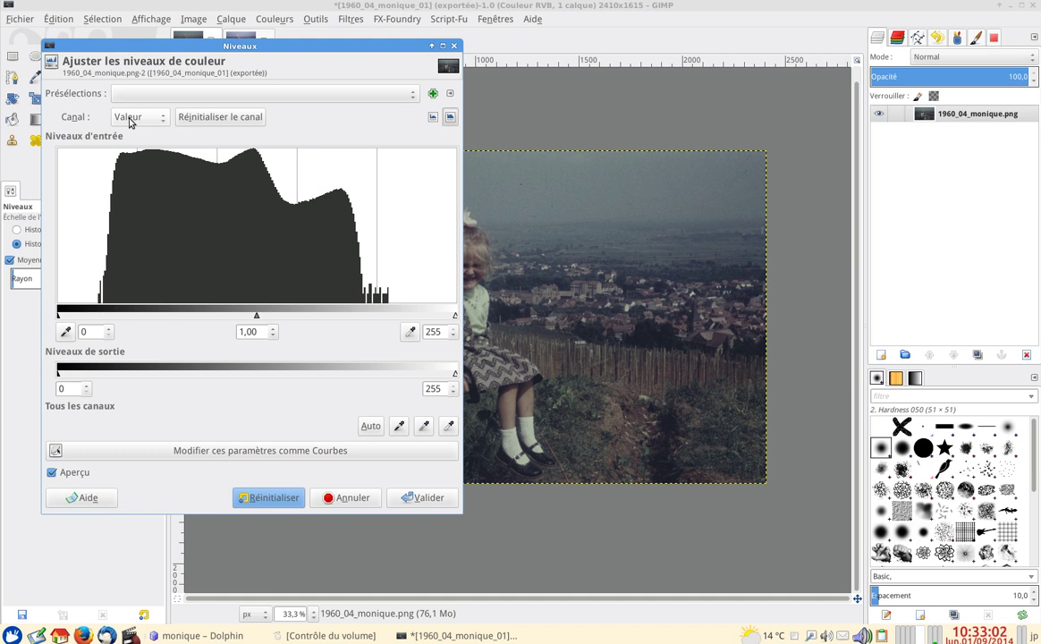
Set the Red (Rouge) channel's input levels to 14 for black and 193 for white.
scroll(133, 120, down, 1)
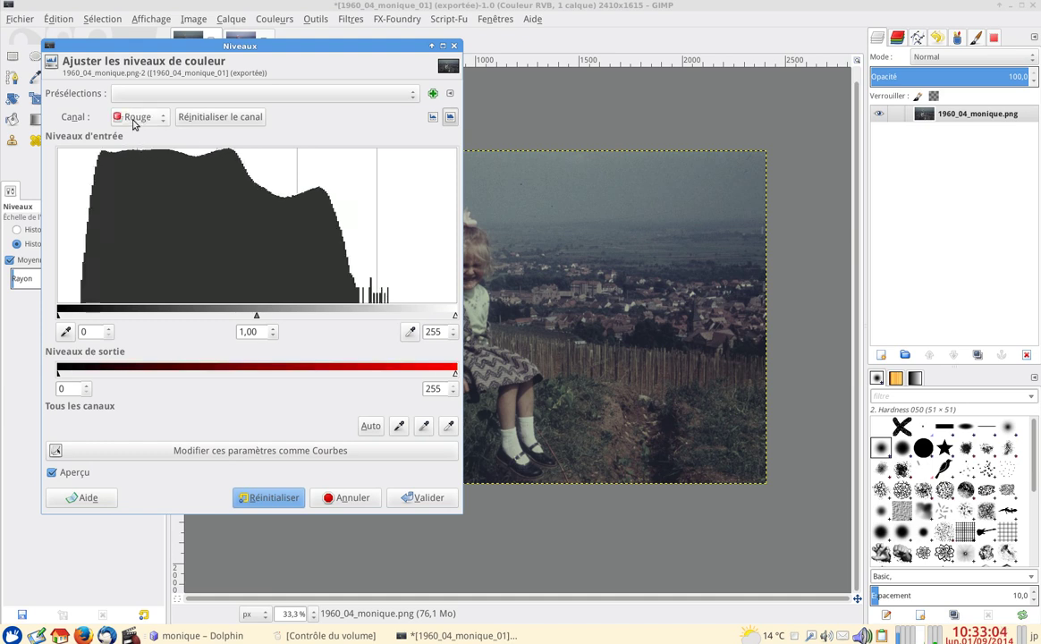
drag(72, 313, 77, 313)
drag(452, 314, 357, 314)
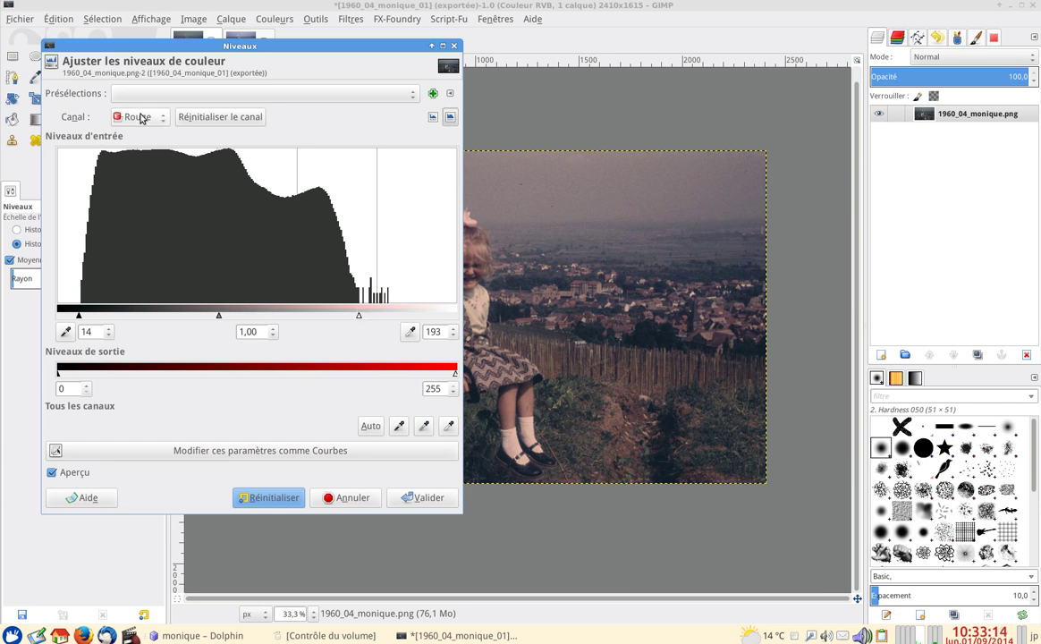
Set the Green (Vert) channel's input levels to 21 for black and 194 for white.
scroll(135, 115, down, 1)
drag(58, 313, 91, 312)
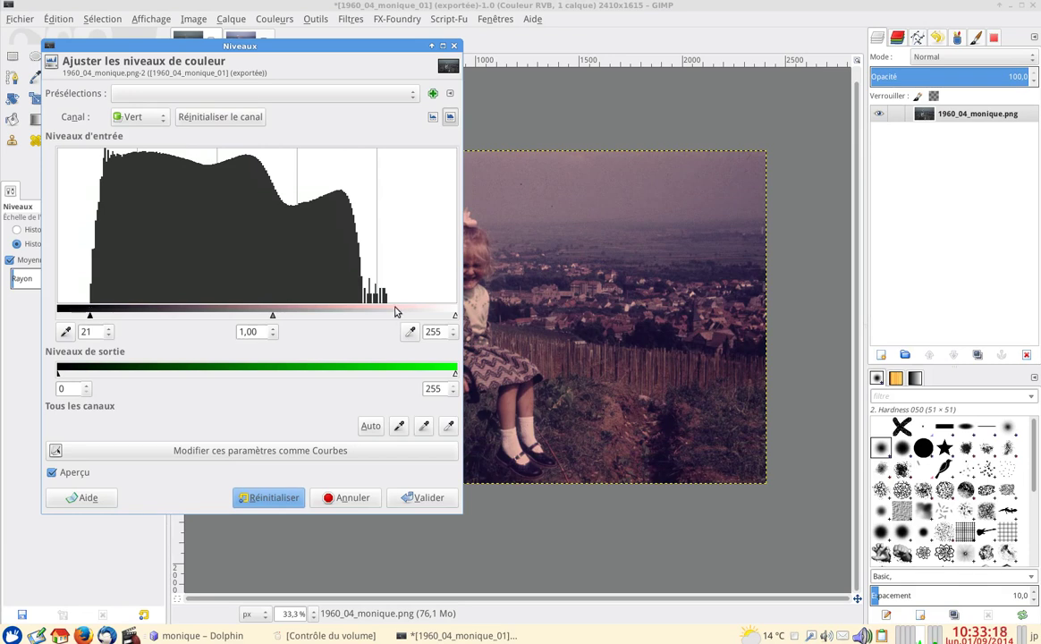
drag(454, 315, 360, 314)
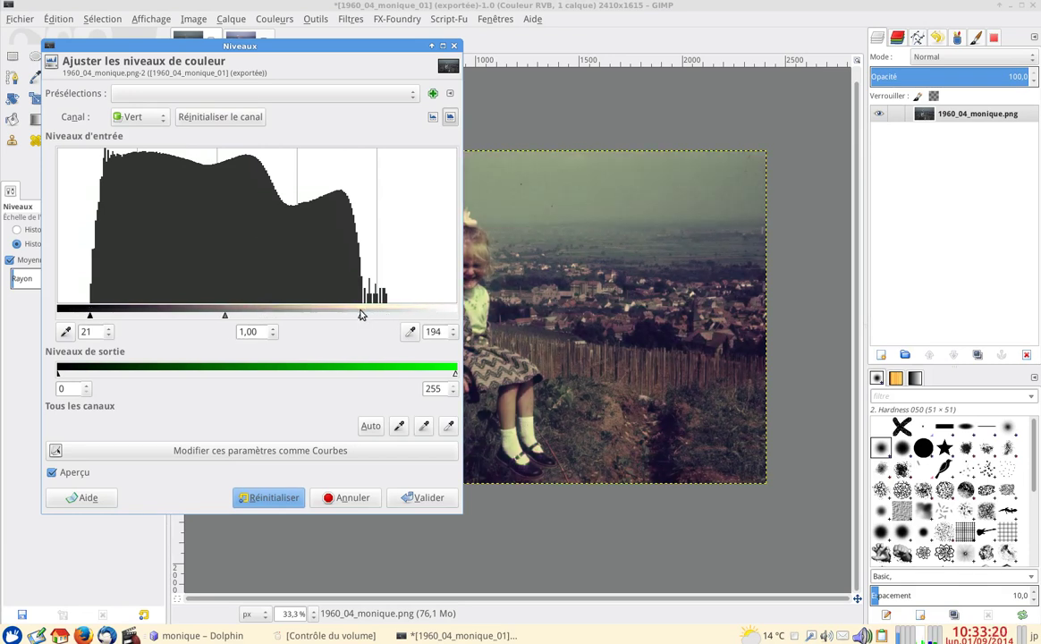
Set the Blue (Bleu) channel's input levels to 26 and 177, apply the correction and compare it with the white-balanced image.
scroll(136, 121, down, 1)
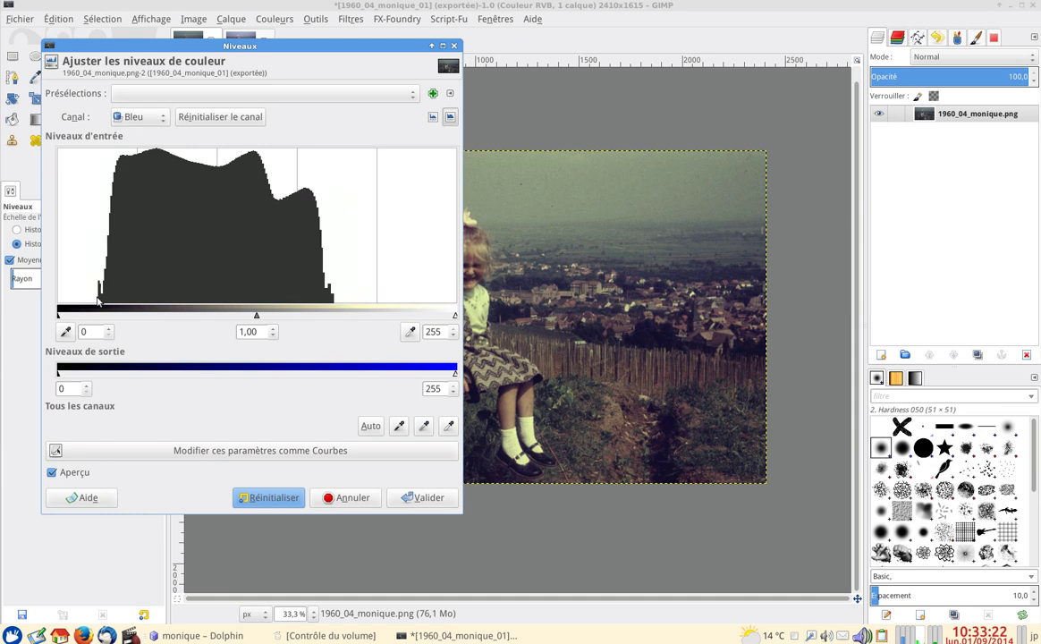
drag(71, 313, 98, 314)
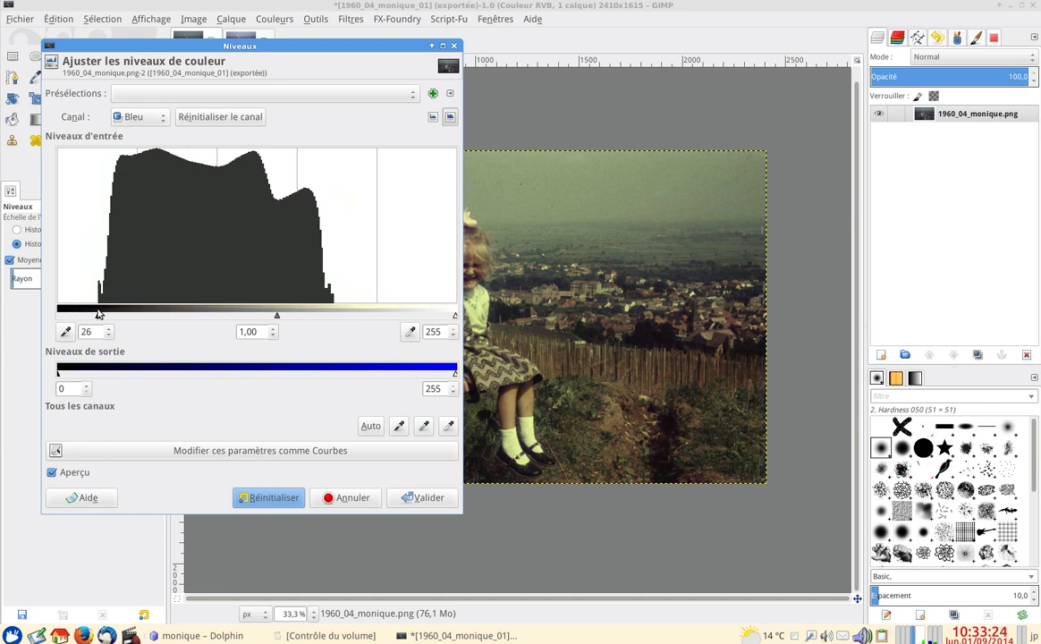
drag(429, 312, 333, 314)
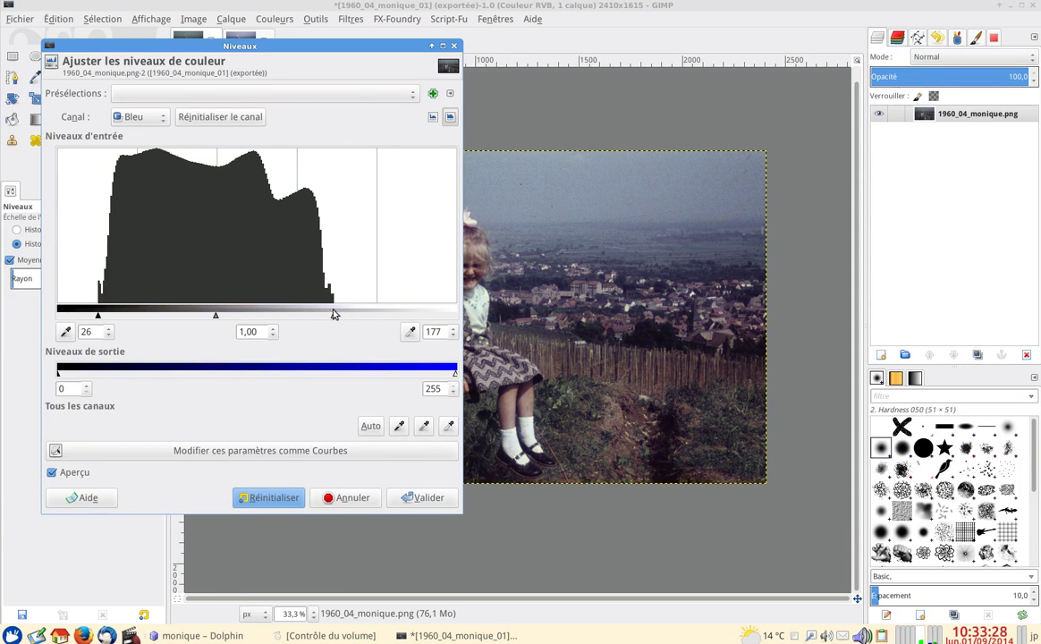
click(420, 497)
key(alt+1)
key(alt+2)
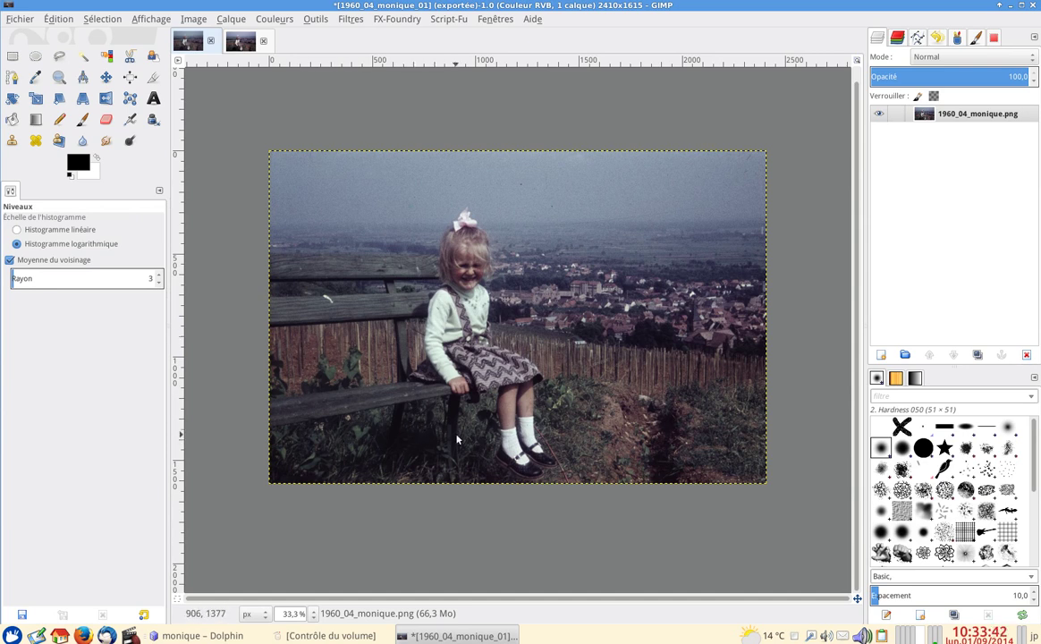
Apply an S-shaped Curves (Courbes) correction to the Blue channel, lowering the shadows and slightly raising the midtones.
click(274, 19)
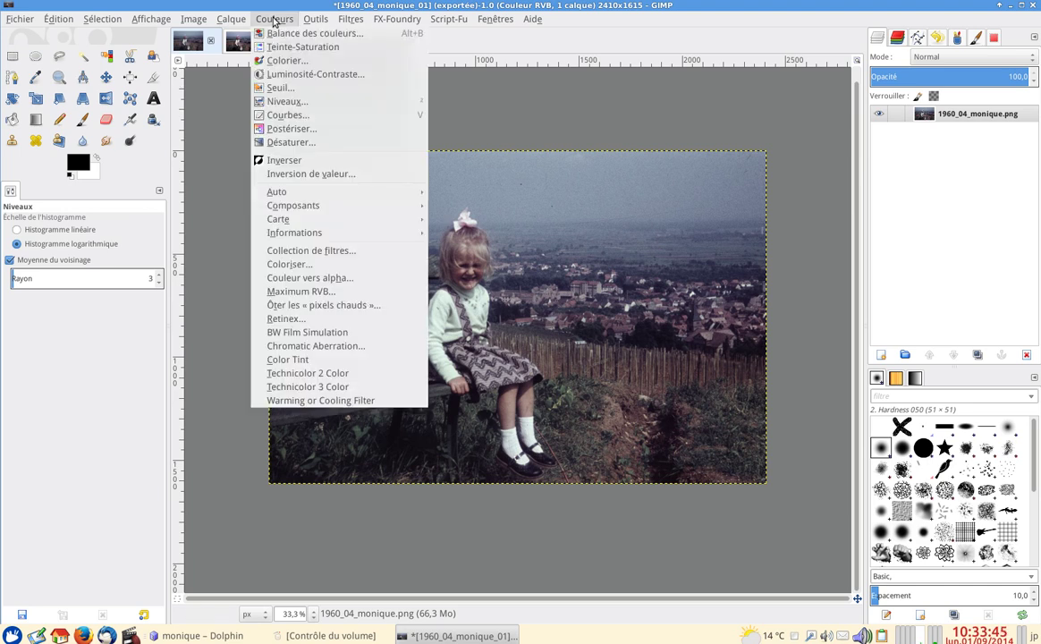
click(288, 114)
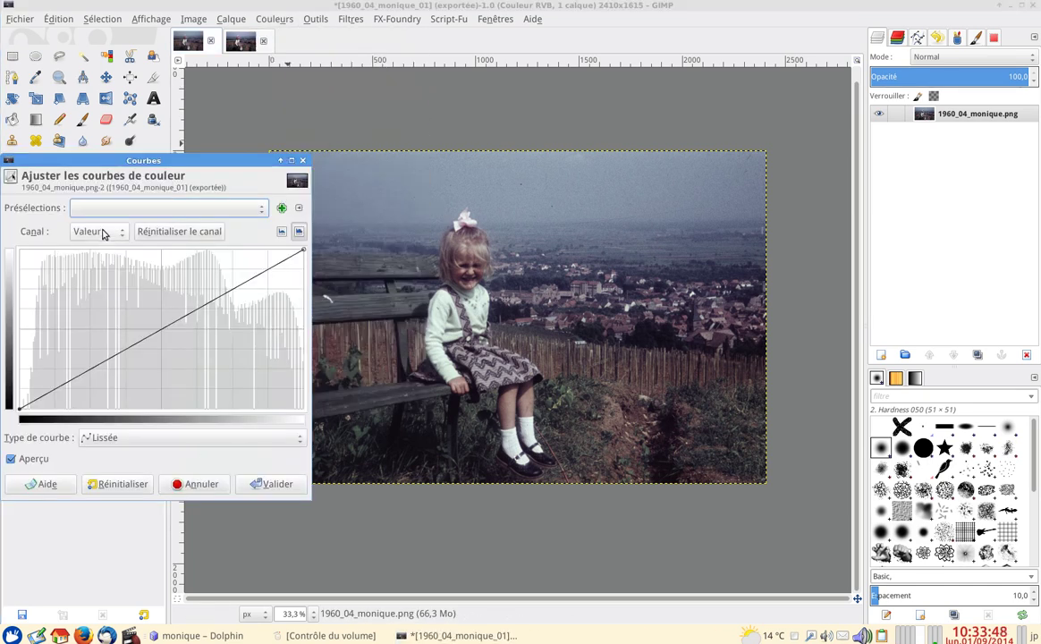
scroll(103, 234, down, 3)
drag(51, 392, 58, 401)
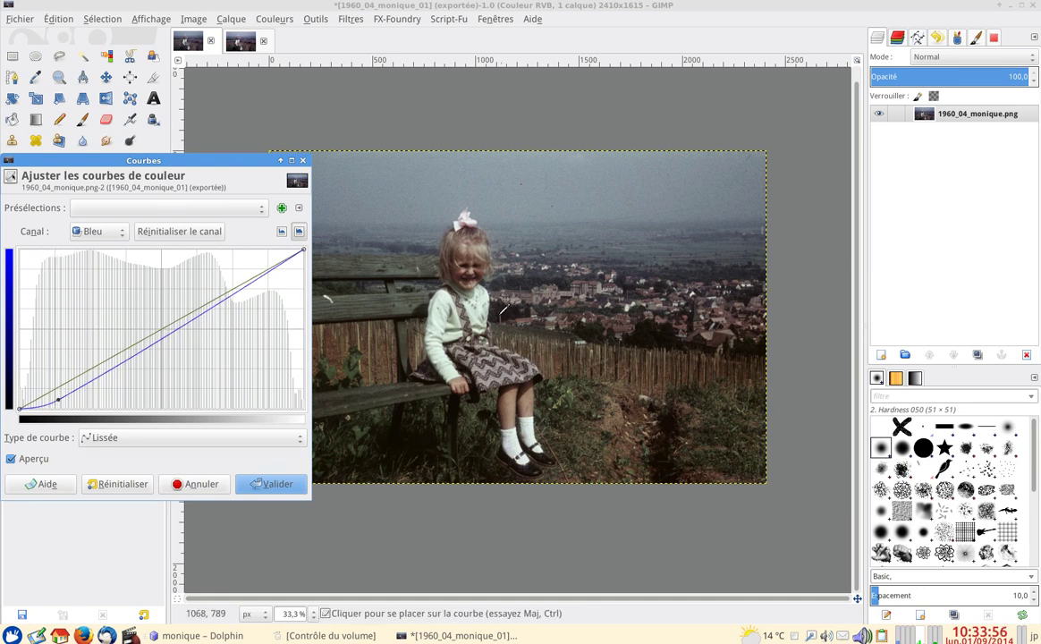
click(179, 327)
drag(179, 328, 186, 310)
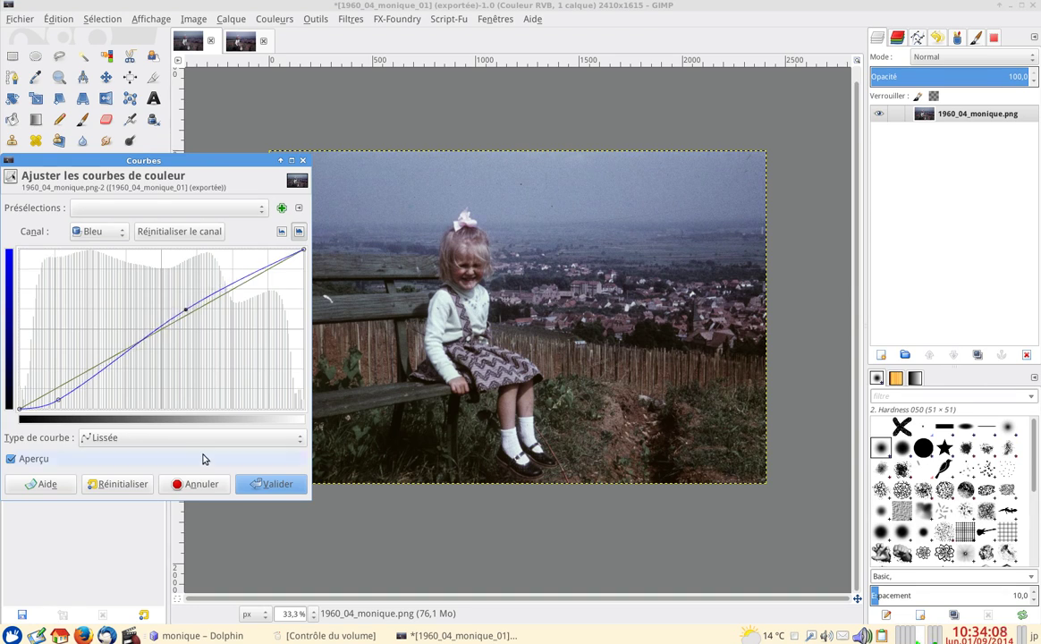
click(277, 487)
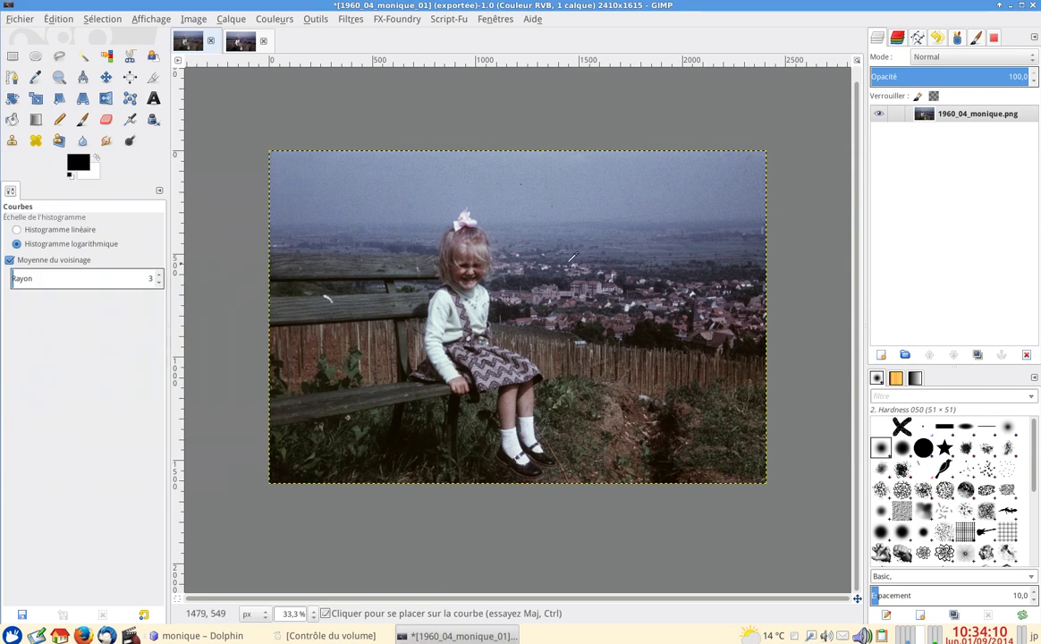
Shift the midtones (Demi-teintes) towards red with Color Balance, with luminosity preservation turned off.
click(257, 20)
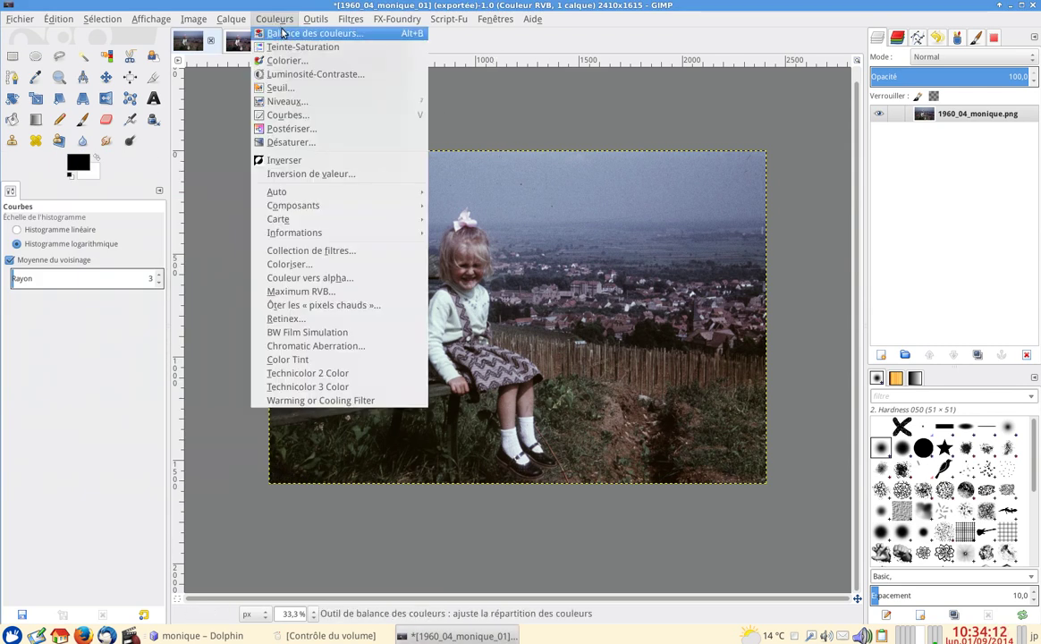
click(260, 35)
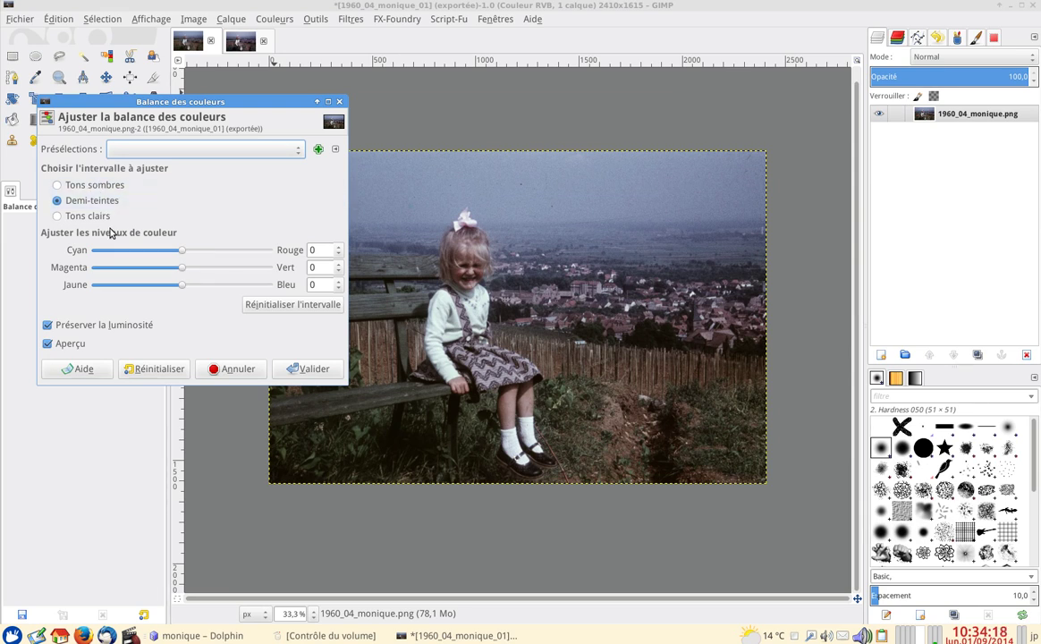
click(80, 331)
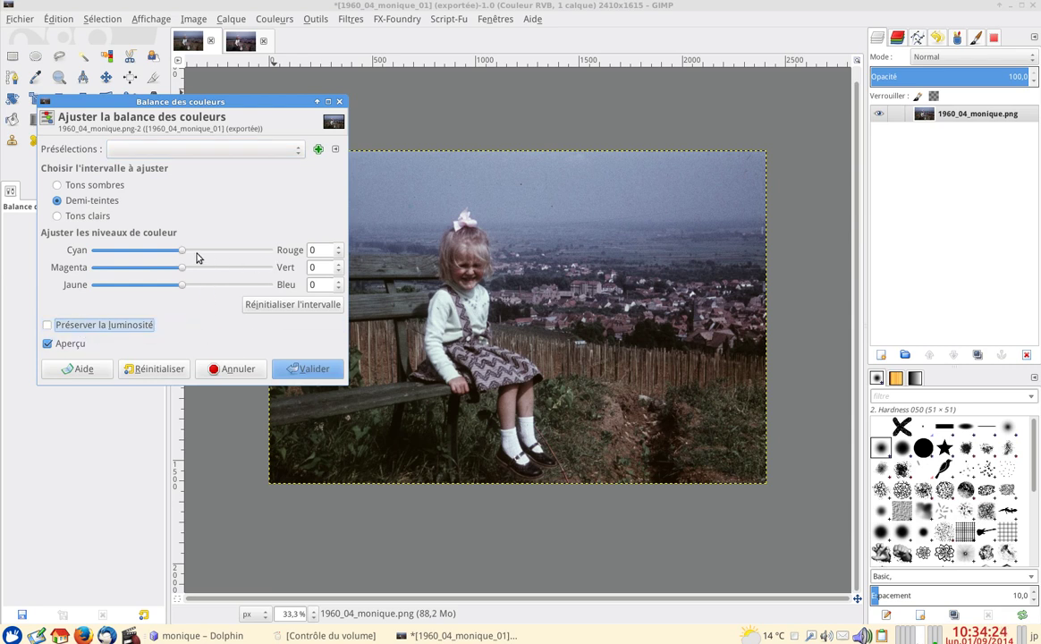
scroll(195, 258, down, 2)
scroll(195, 257, down, 4)
scroll(195, 256, up, 2)
scroll(195, 257, down, 2)
click(313, 369)
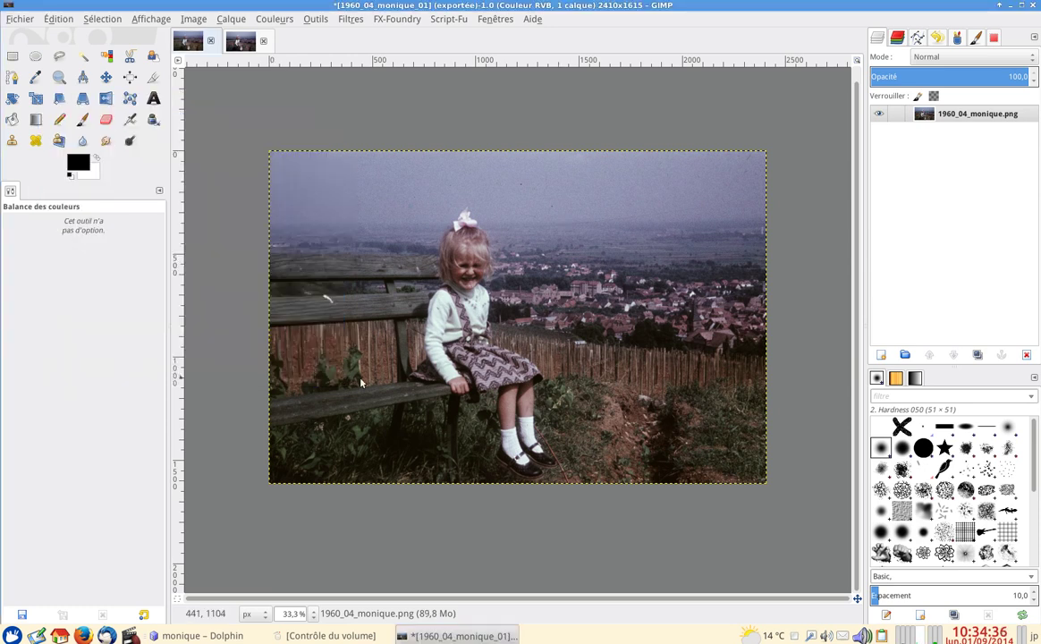
Set the highlights' (Tons clairs) yellow–blue balance to 18 with luminosity preservation off, and apply it.
click(350, 208)
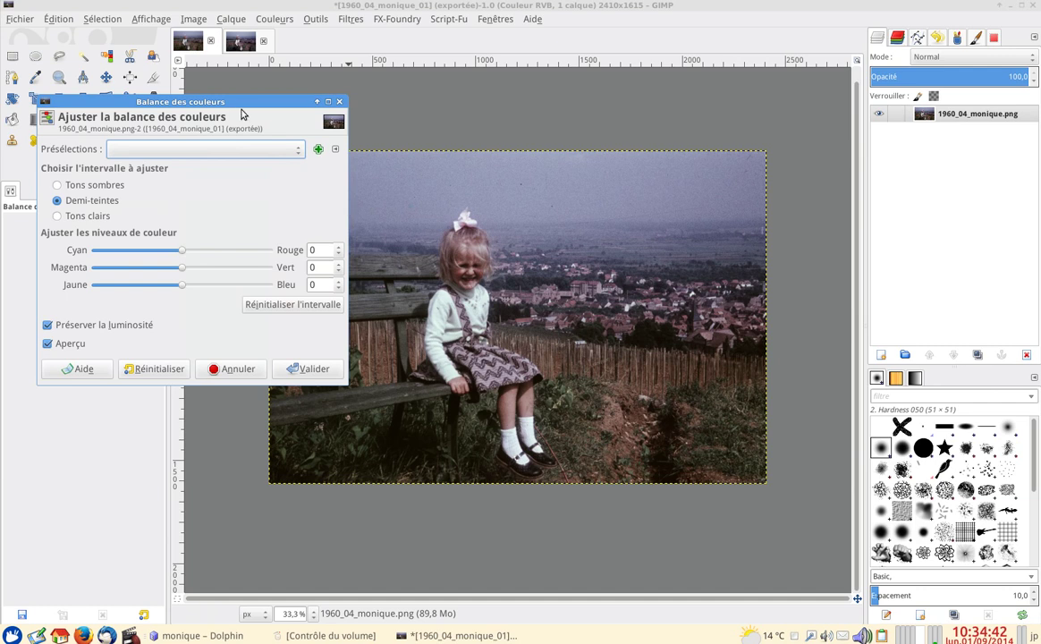
drag(239, 105, 259, 116)
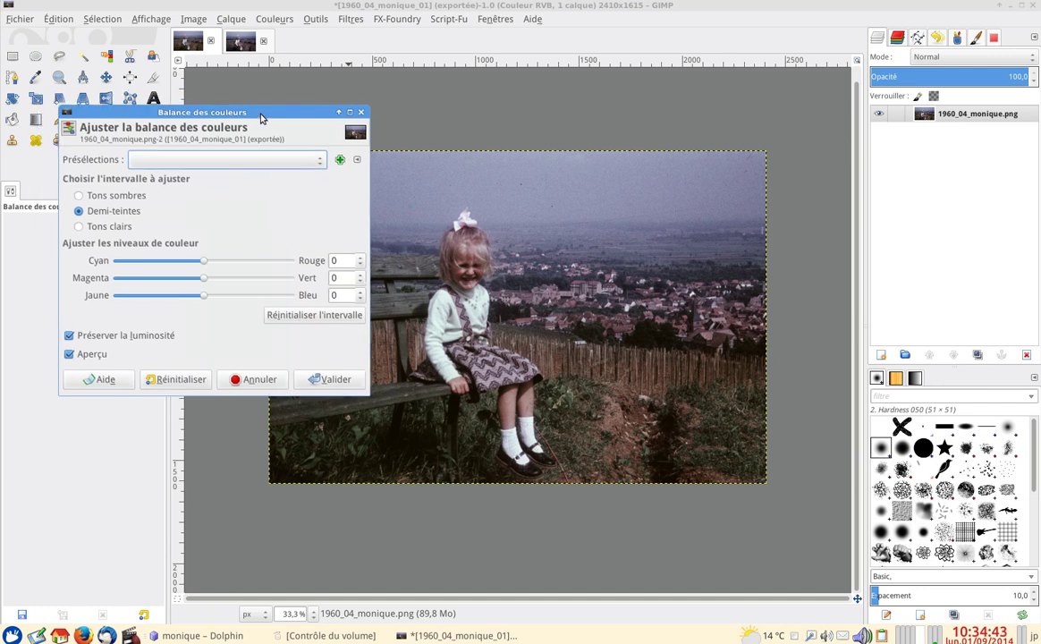
click(107, 229)
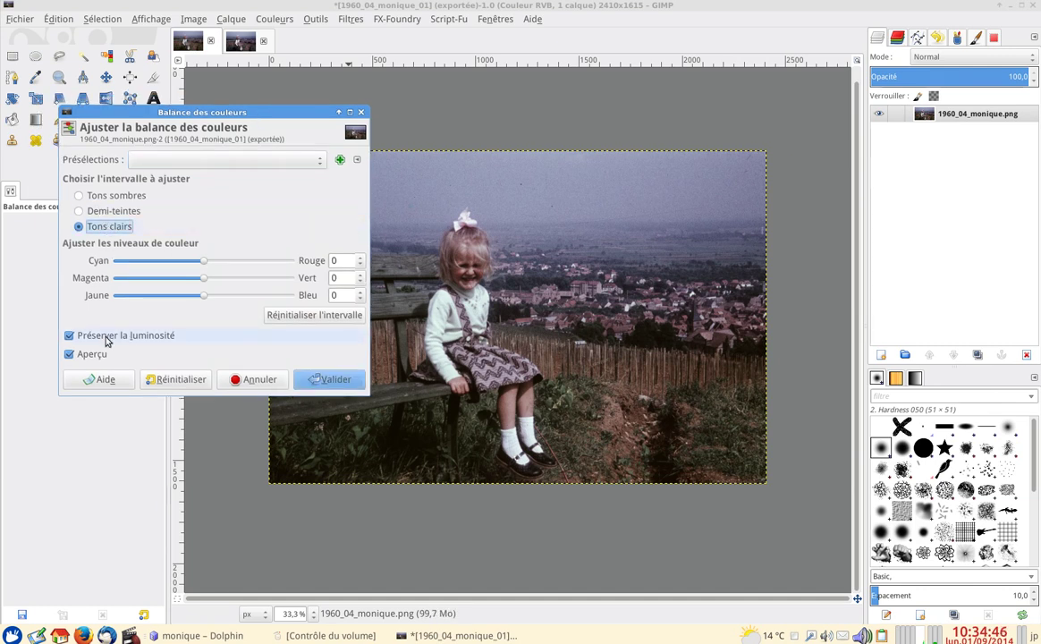
click(104, 339)
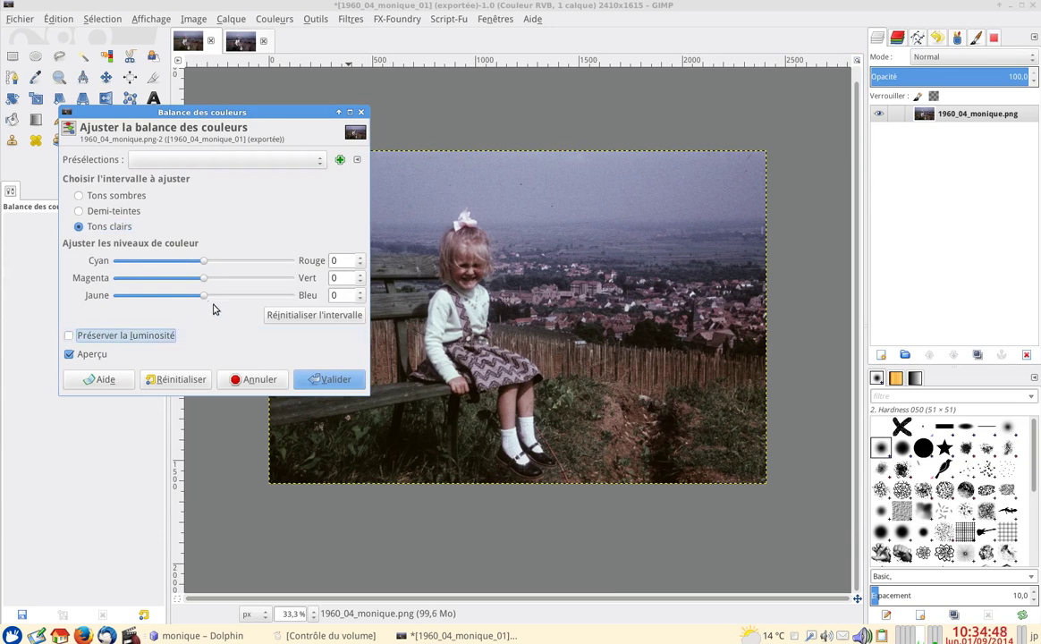
scroll(208, 300, up, 2)
scroll(211, 299, up, 1)
scroll(213, 299, down, 1)
scroll(213, 299, up, 1)
scroll(213, 298, down, 1)
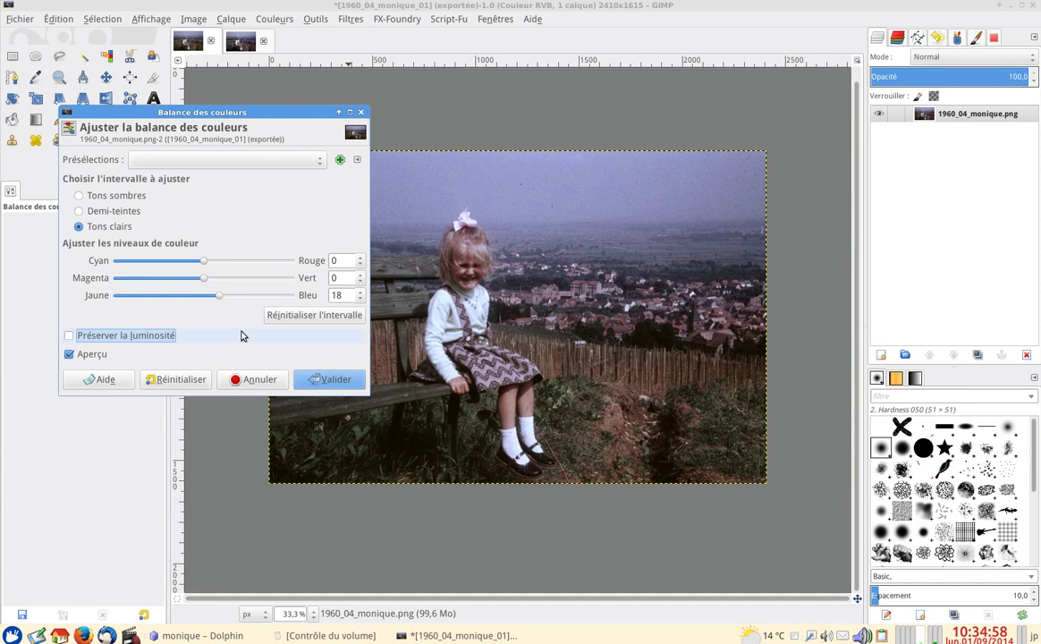
click(320, 381)
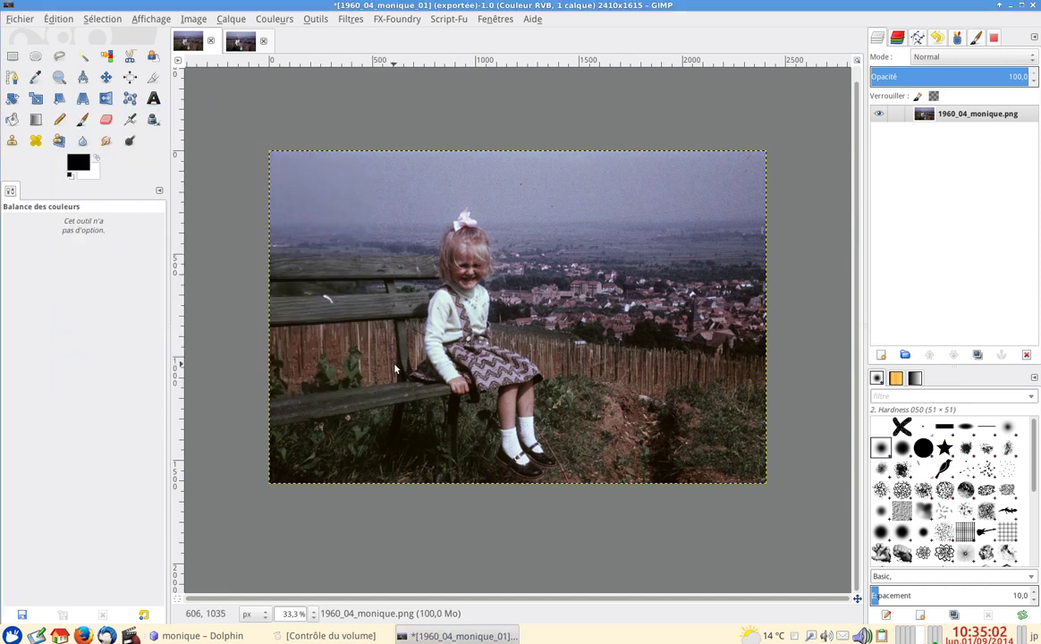
Compare the photo with and without the highlight colour balance, and inspect it at 50% zoom.
key(ctrl+z)
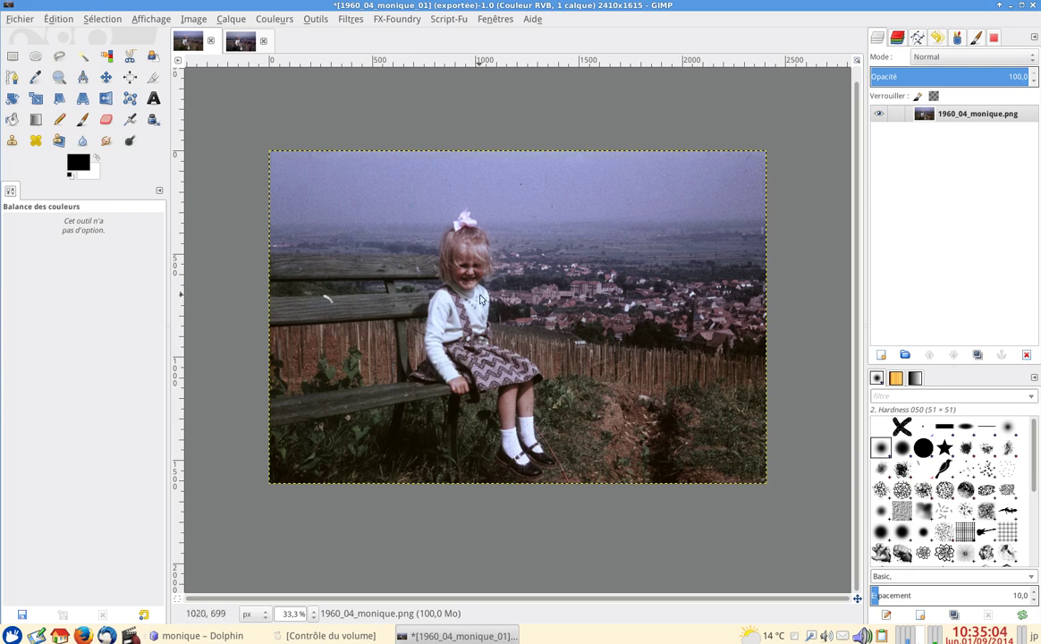
key(ctrl+z)
scroll(544, 318, up, 1)
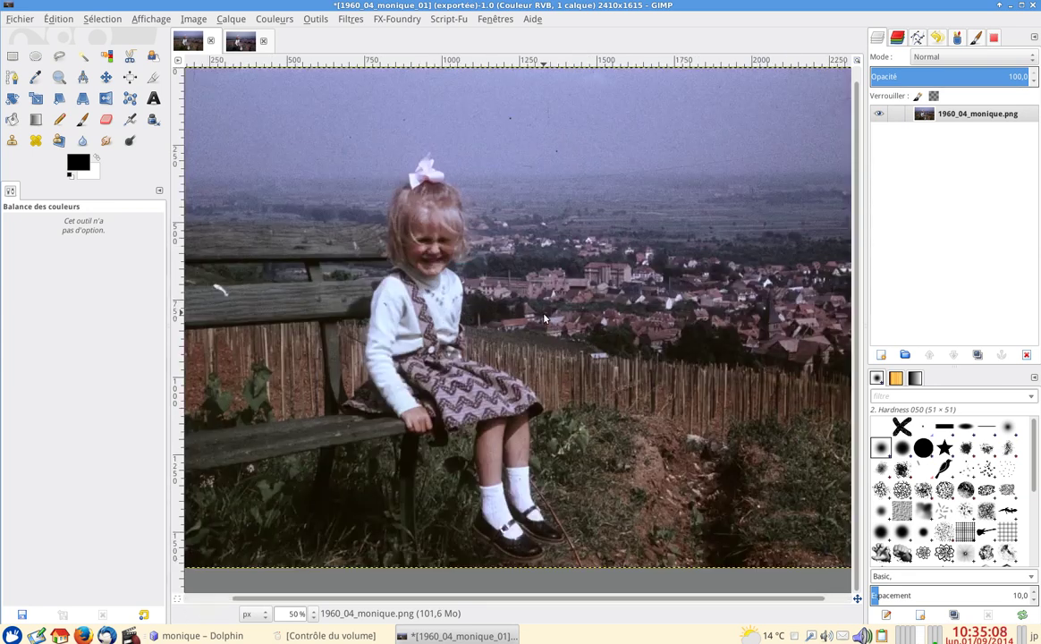
scroll(544, 317, down, 1)
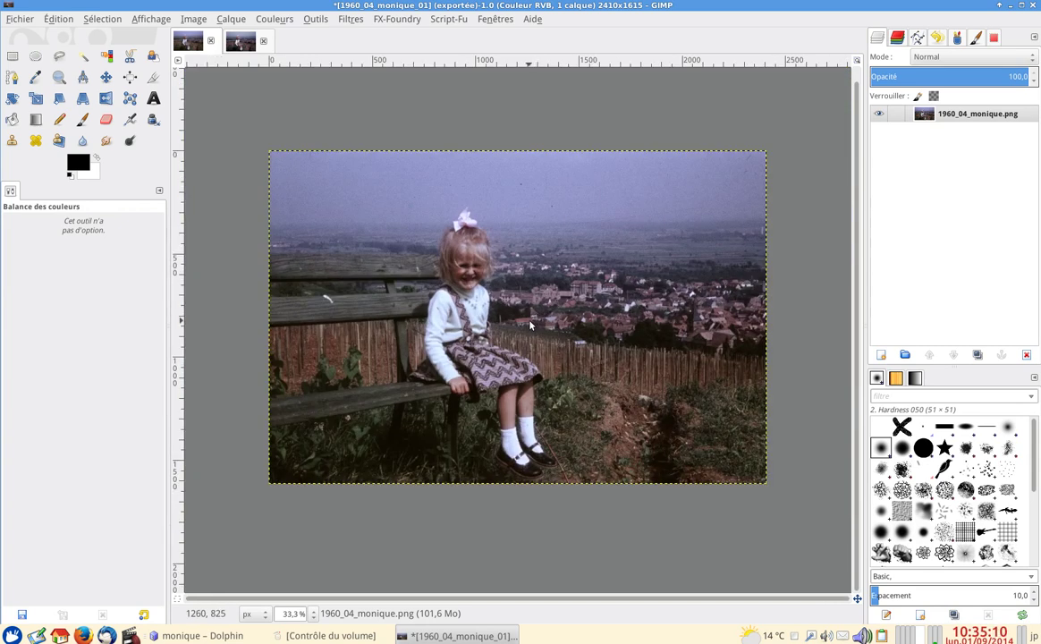
Brighten the photo with Curves (Courbes) on the Value channel, raising the upper midtones to about x 167, y 191, and apply it.
key(Tab)
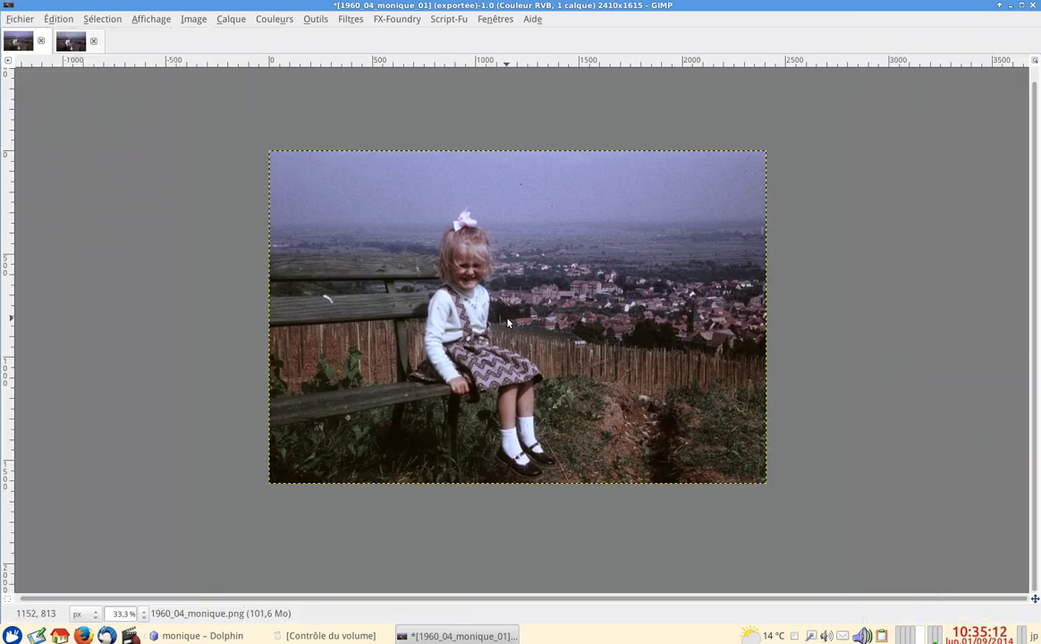
scroll(501, 324, up, 1)
scroll(499, 323, down, 1)
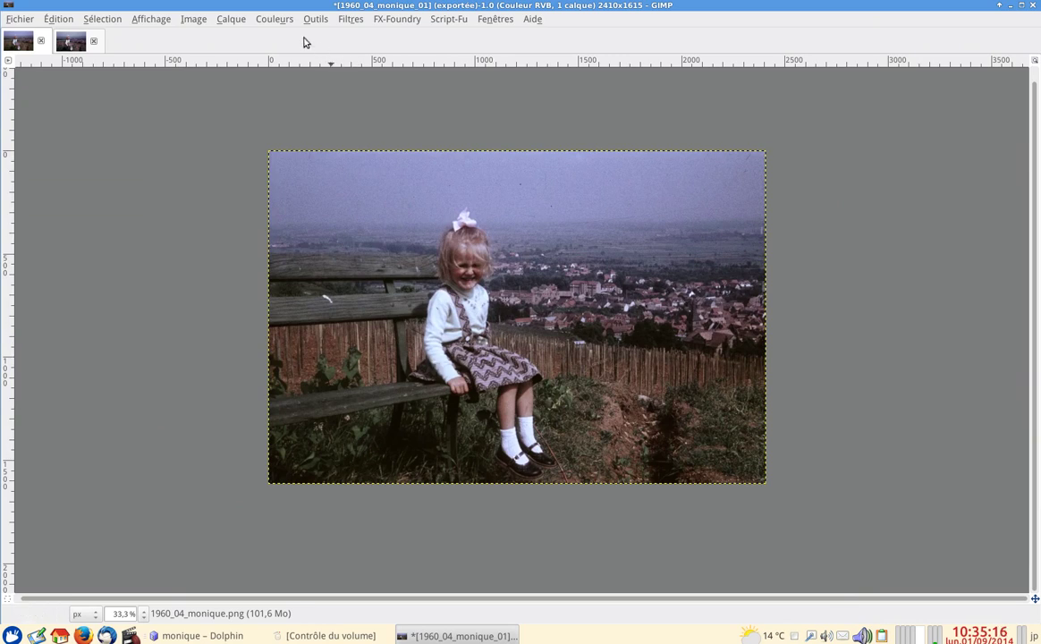
click(277, 19)
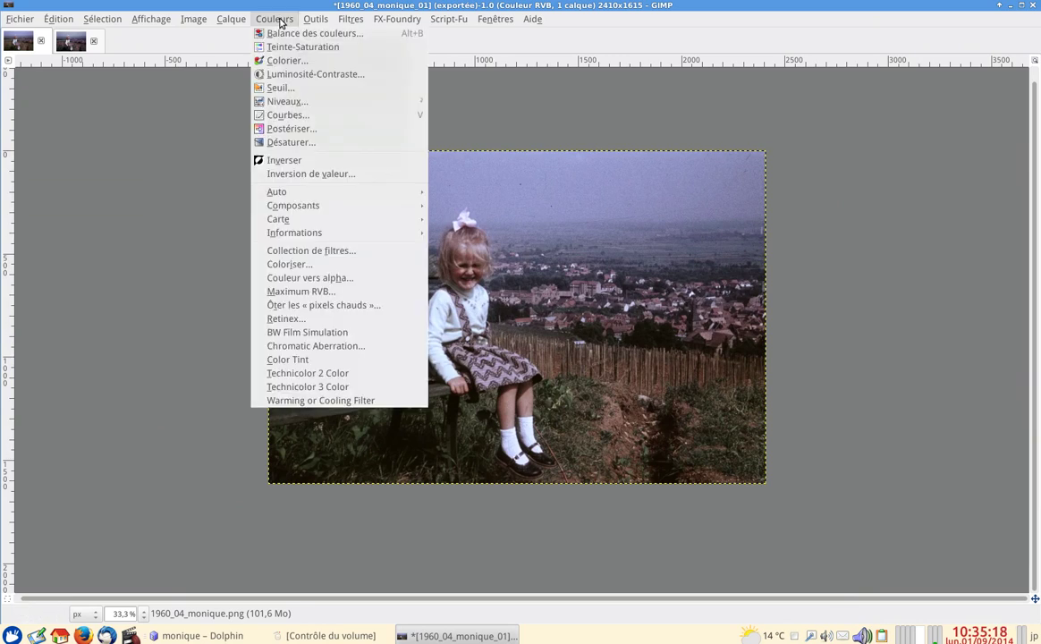
click(300, 115)
drag(161, 331, 209, 285)
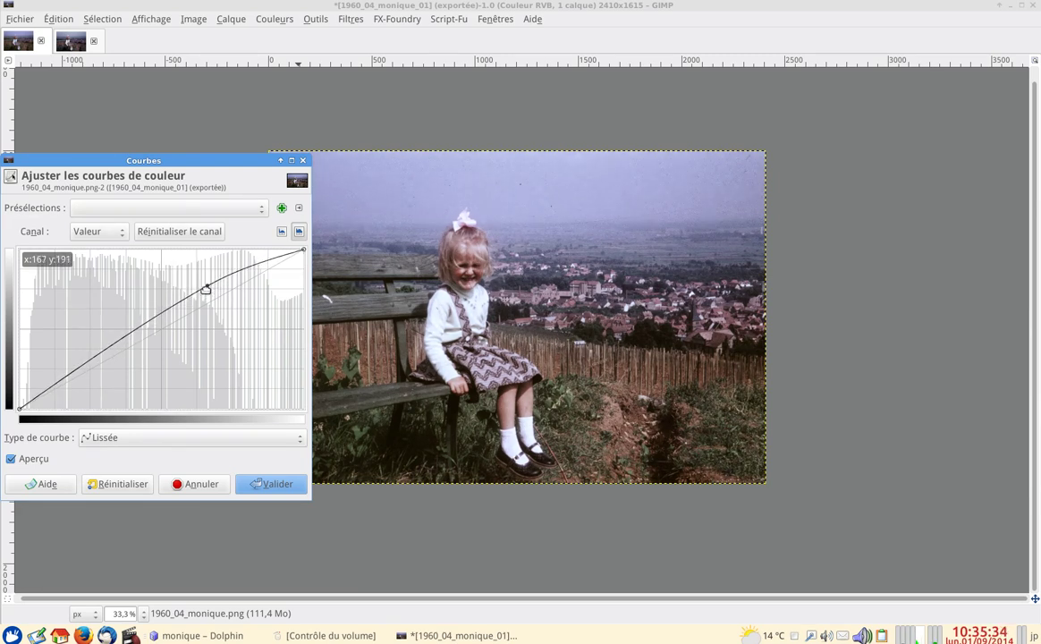
click(270, 484)
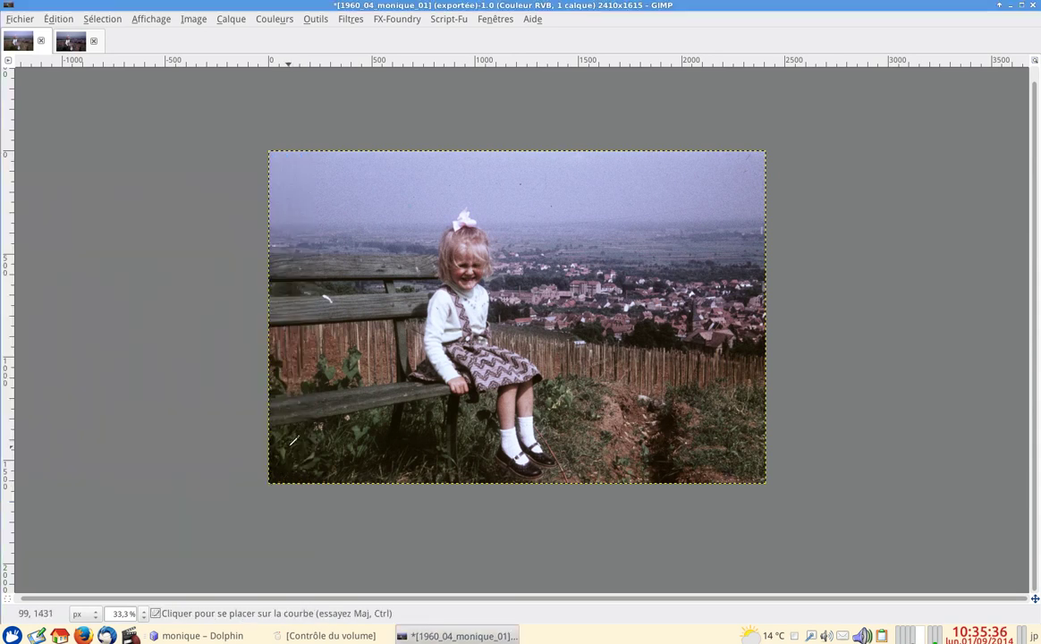
Compare the photo with and without the Value curve correction at 50% zoom.
key(plus)
key(ctrl+z)
key(ctrl+y)
key(ctrl+z)
key(ctrl+y)
key(ctrl+z)
key(ctrl+y)
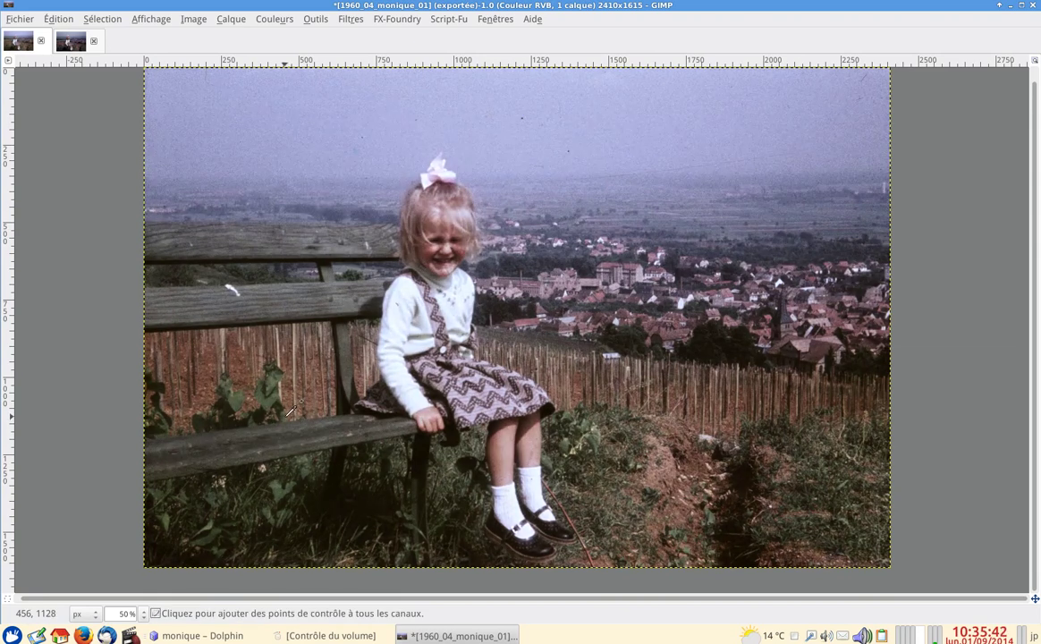
key(minus)
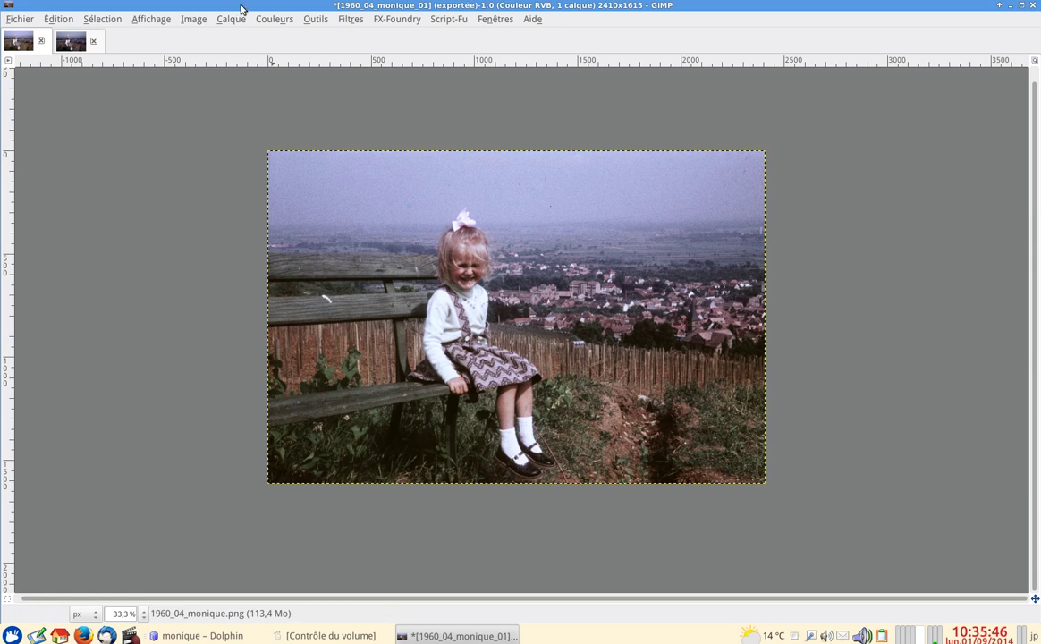
Lighten the midtones with Levels (Niveaux) by setting the Value gamma to about 1.18, and re-export the image to 1960_04_monique_01.png.
click(264, 21)
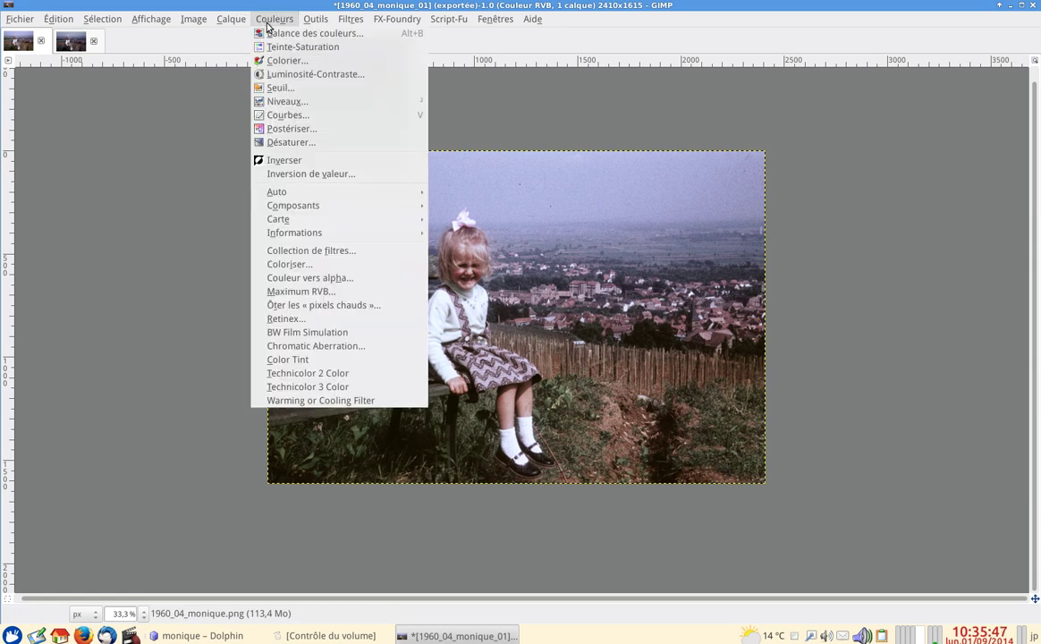
click(286, 102)
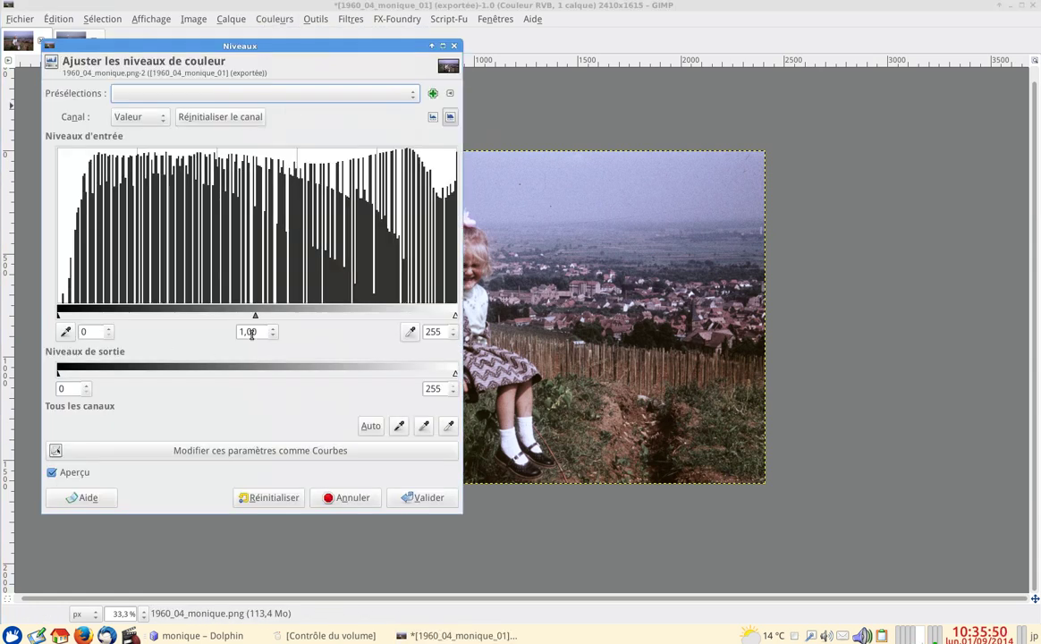
click(256, 333)
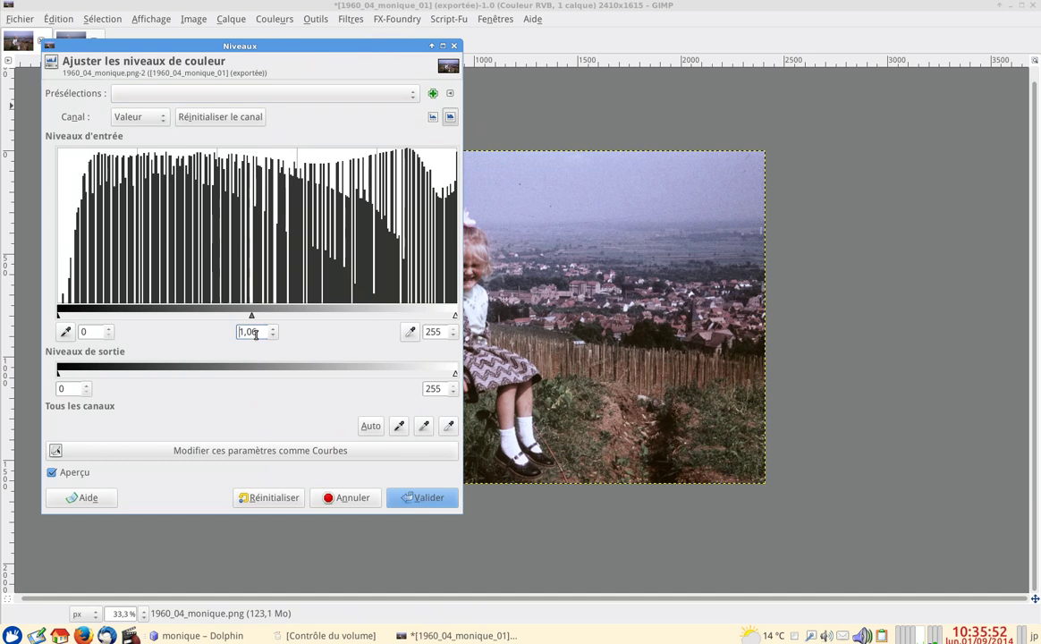
scroll(256, 335, down, 4)
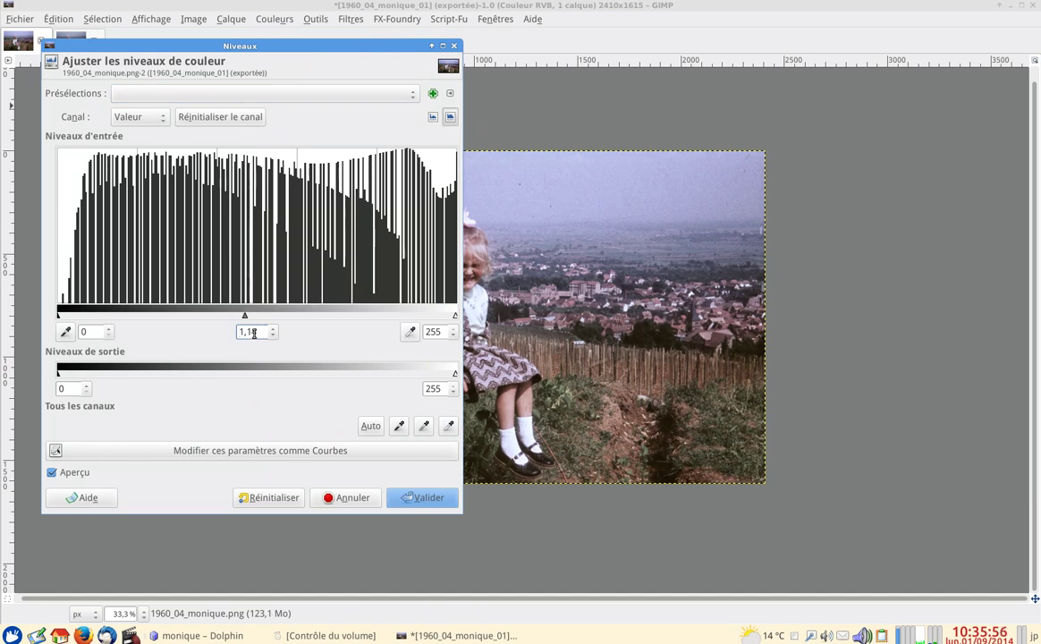
key(Return)
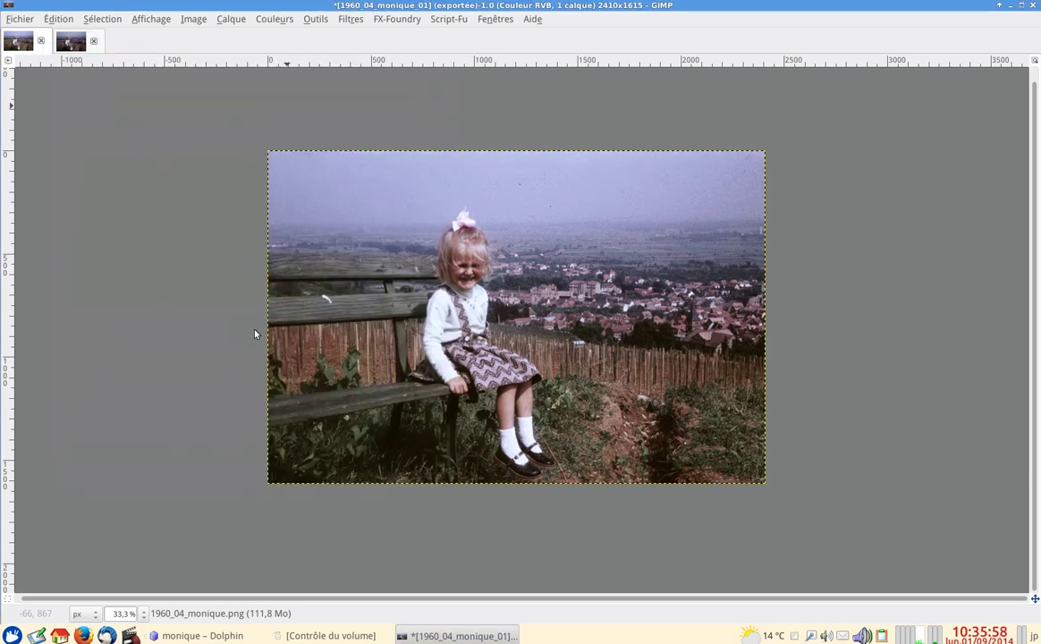
scroll(503, 313, up, 2)
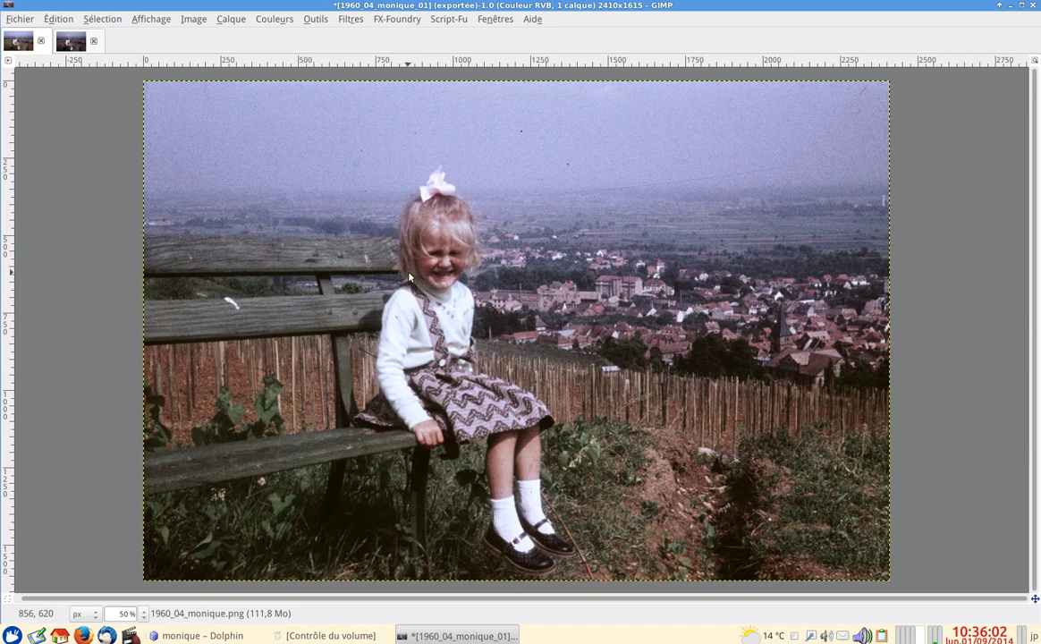
key(ctrl+e)
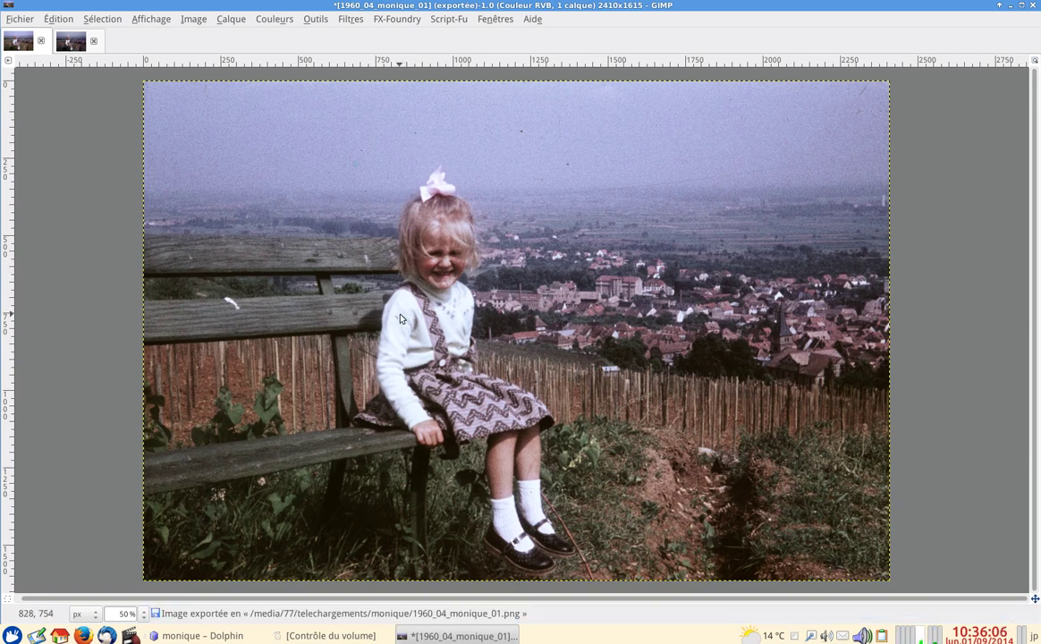
Use the Healing tool (Correcteur) with a clean sky source to remove the dark specks and cyan spot in the sky before the girl's bow.
scroll(402, 320, up, 4)
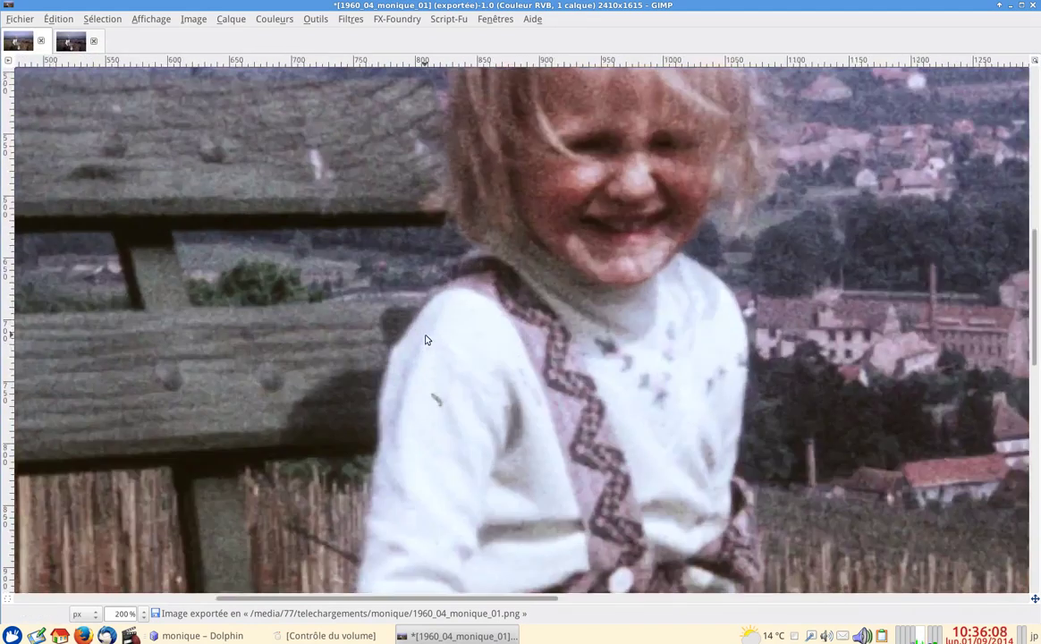
scroll(427, 340, up, 1)
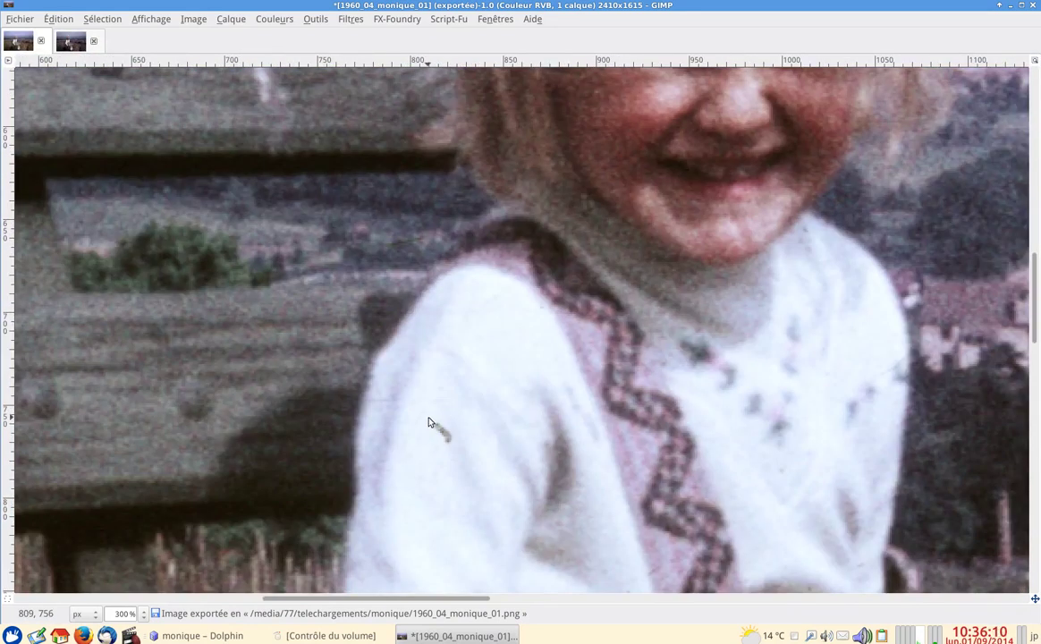
scroll(235, 206, up, 10)
scroll(236, 206, left, 8)
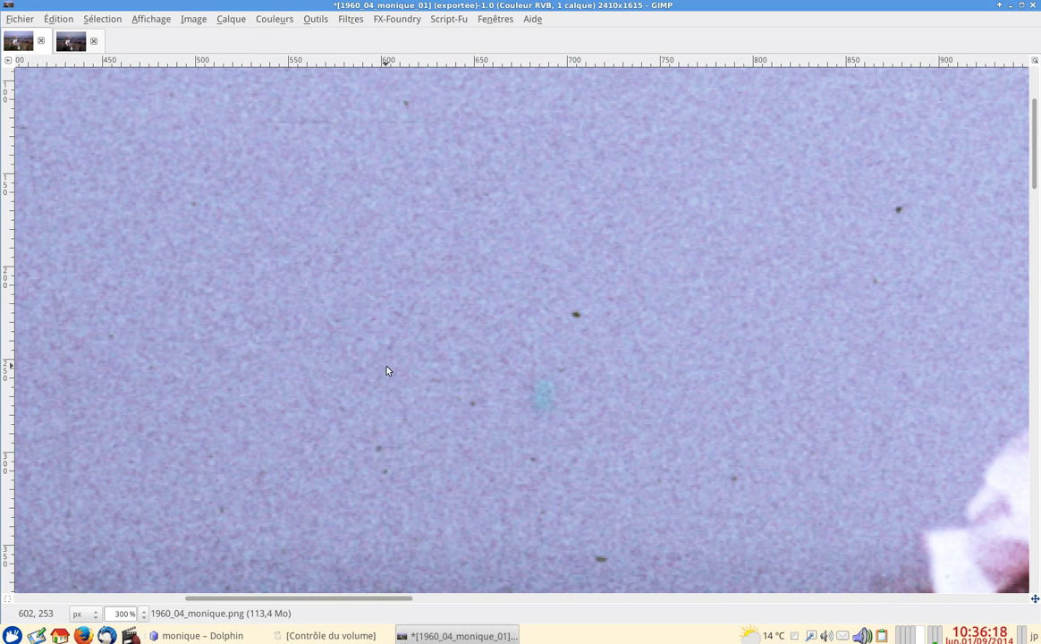
key(h)
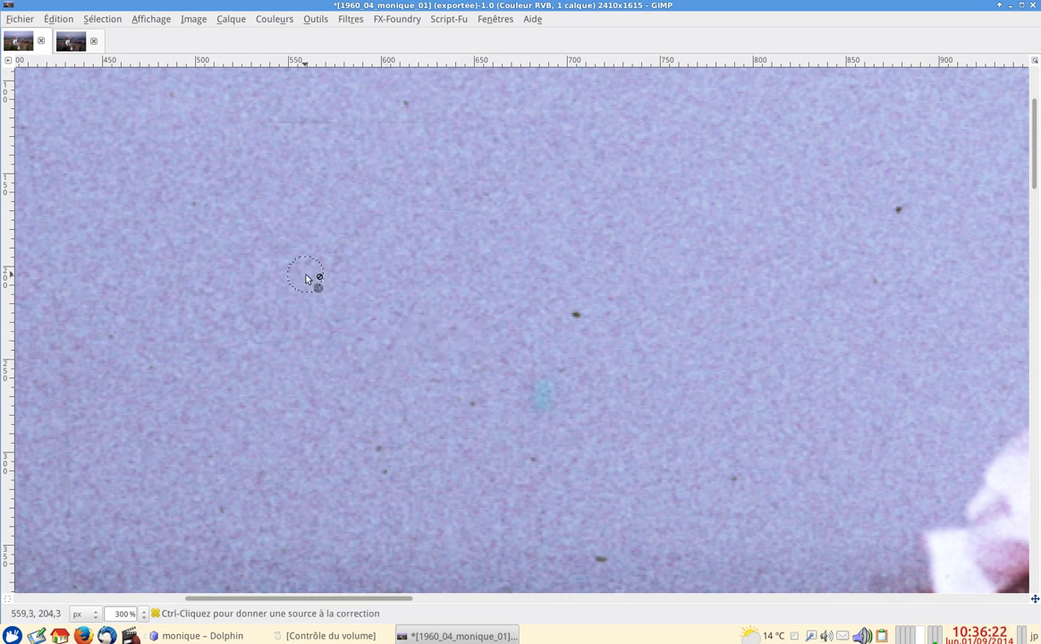
key(Tab)
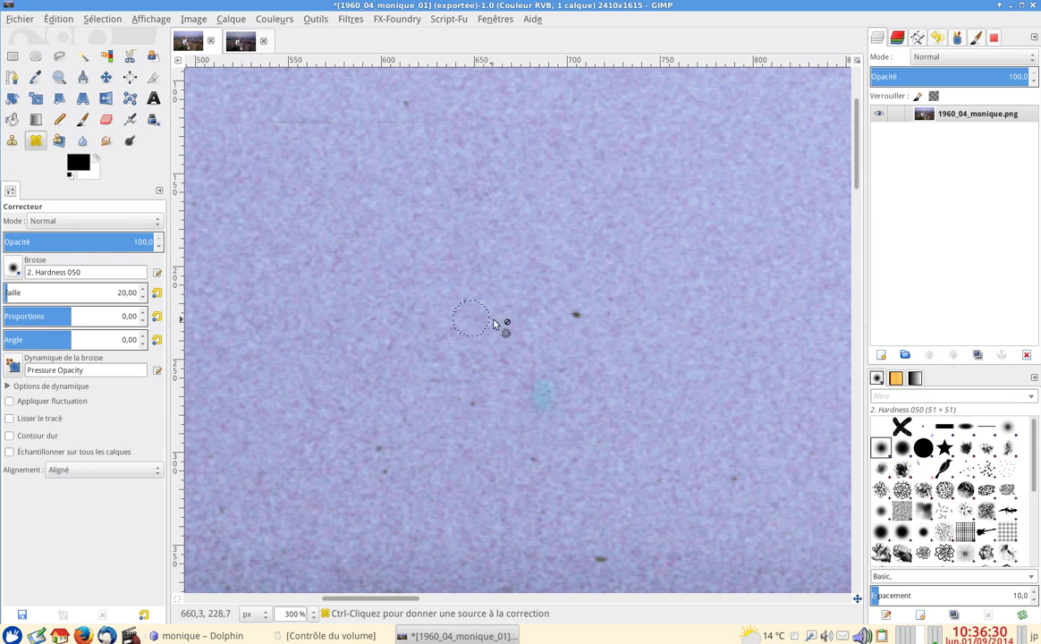
key(ctrl)
ctrl+click(455, 273)
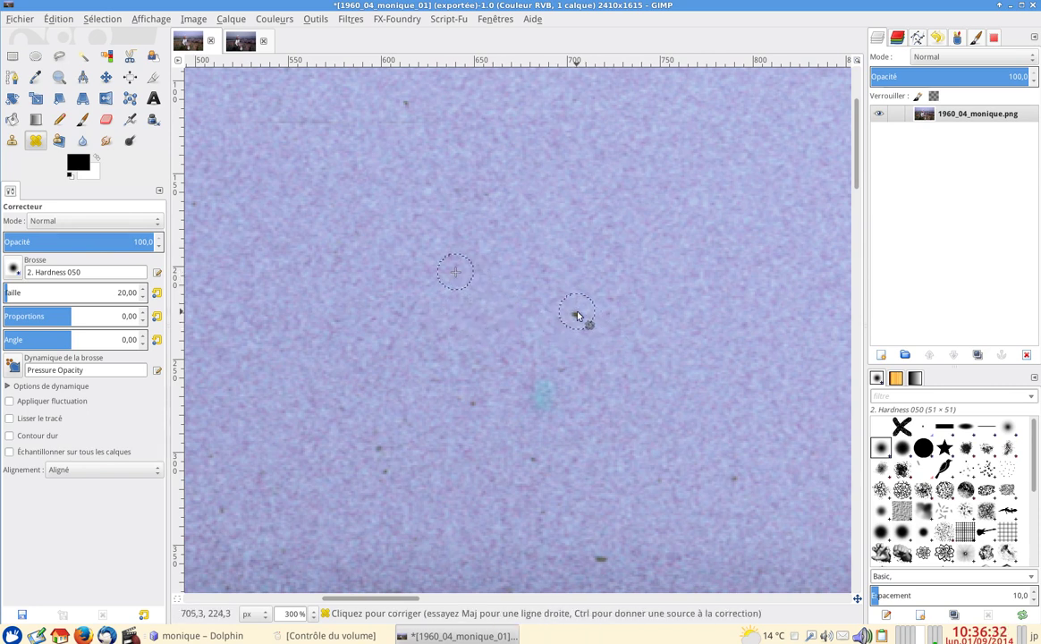
click(576, 319)
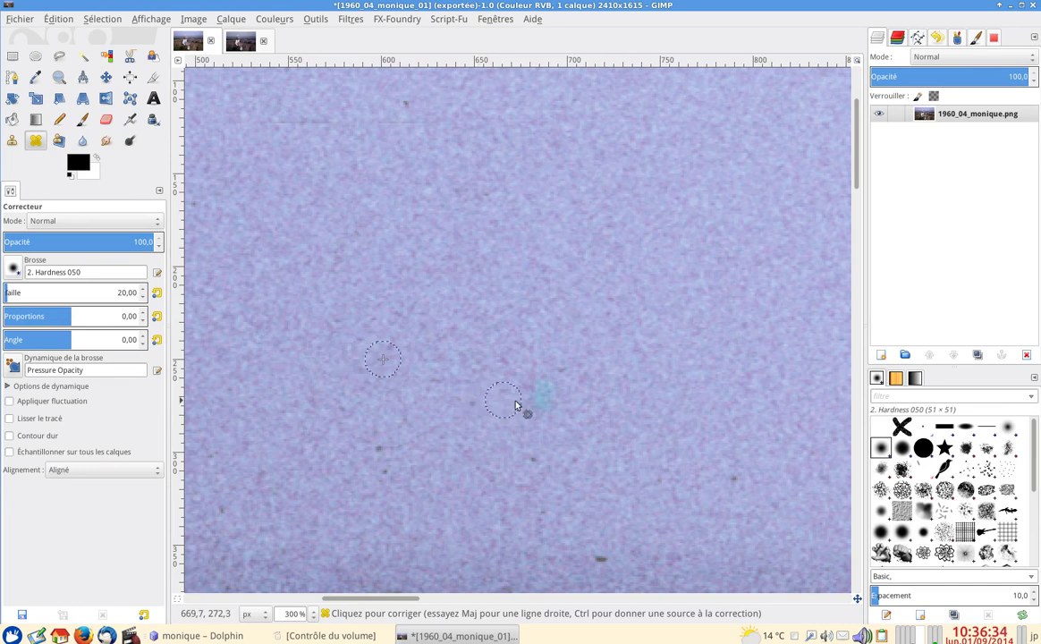
drag(533, 400, 538, 399)
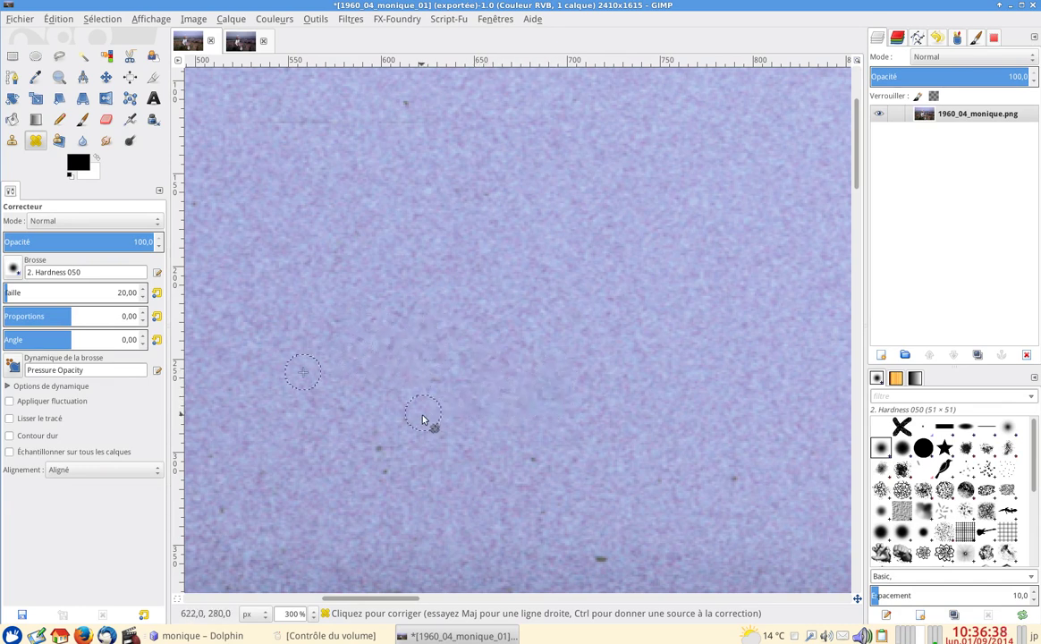
click(379, 450)
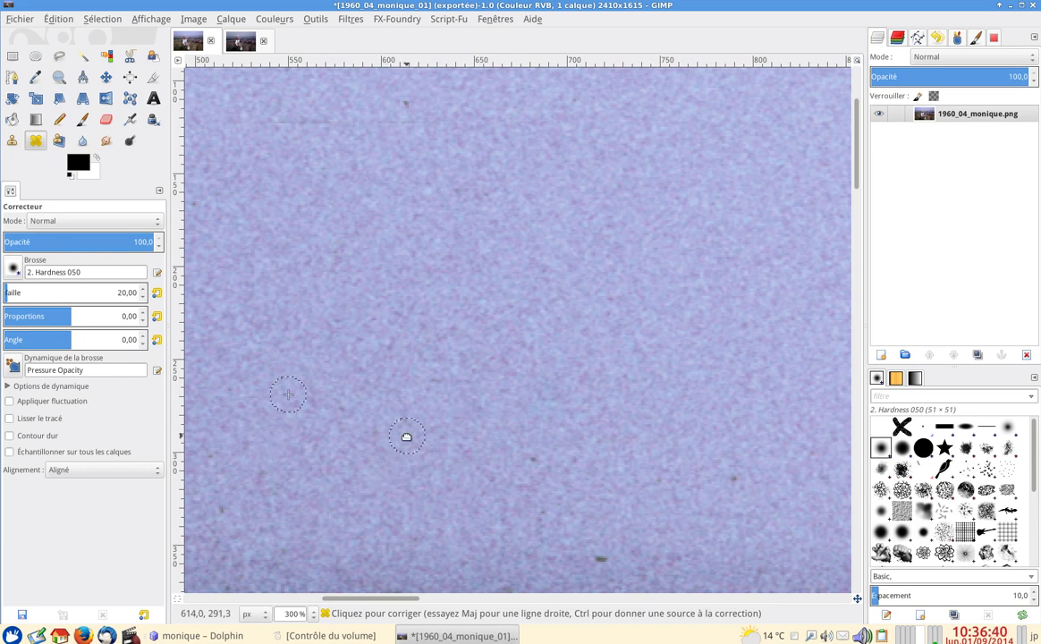
Heal the remaining dark specks lower in the sky, just above the horizon haze beside the girl's head.
key(Tab)
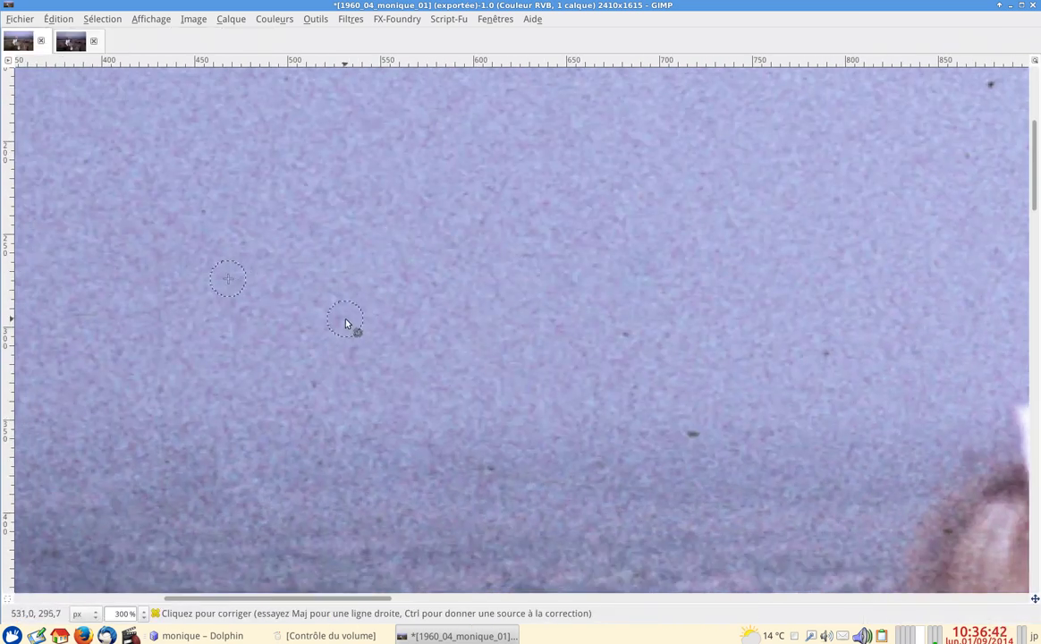
click(625, 337)
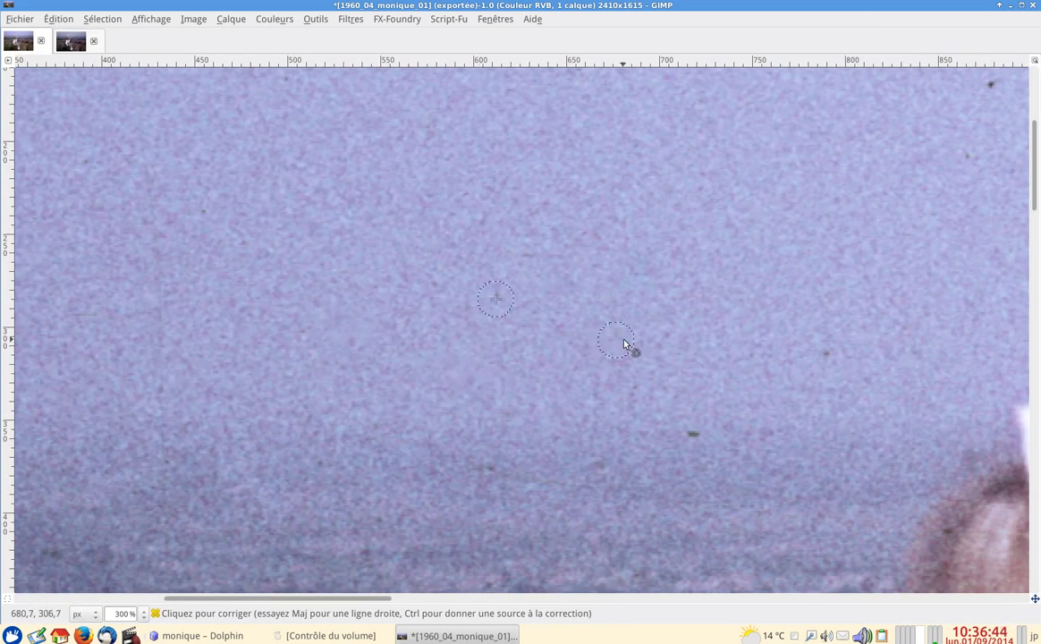
click(691, 435)
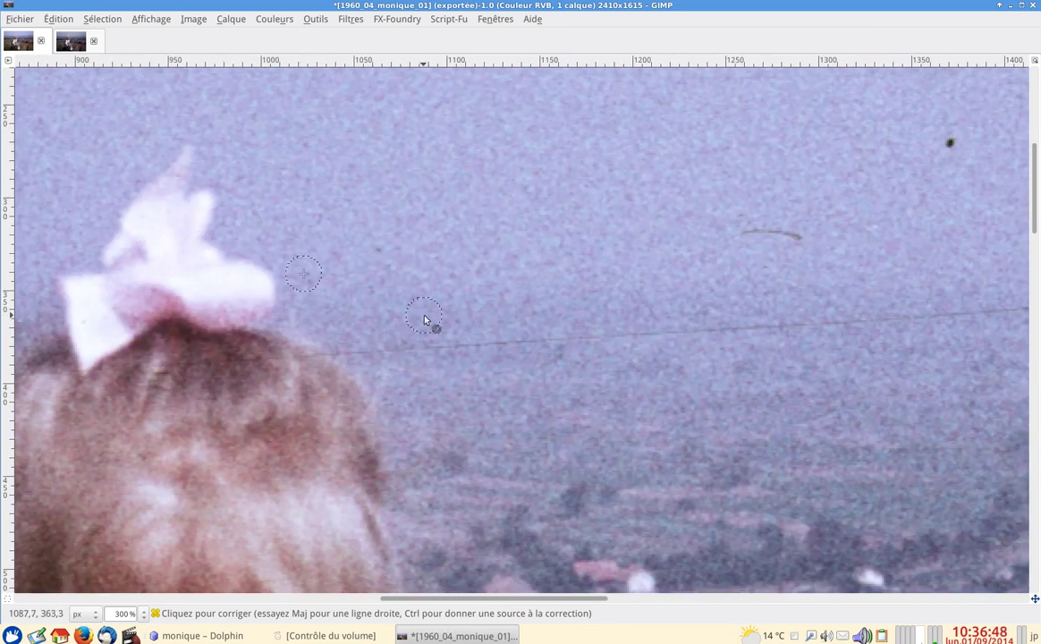
Heal the long thin scratch running across the sky from the girl's hair with straight-line strokes, sampling clean sky just above it.
ctrl+click(218, 266)
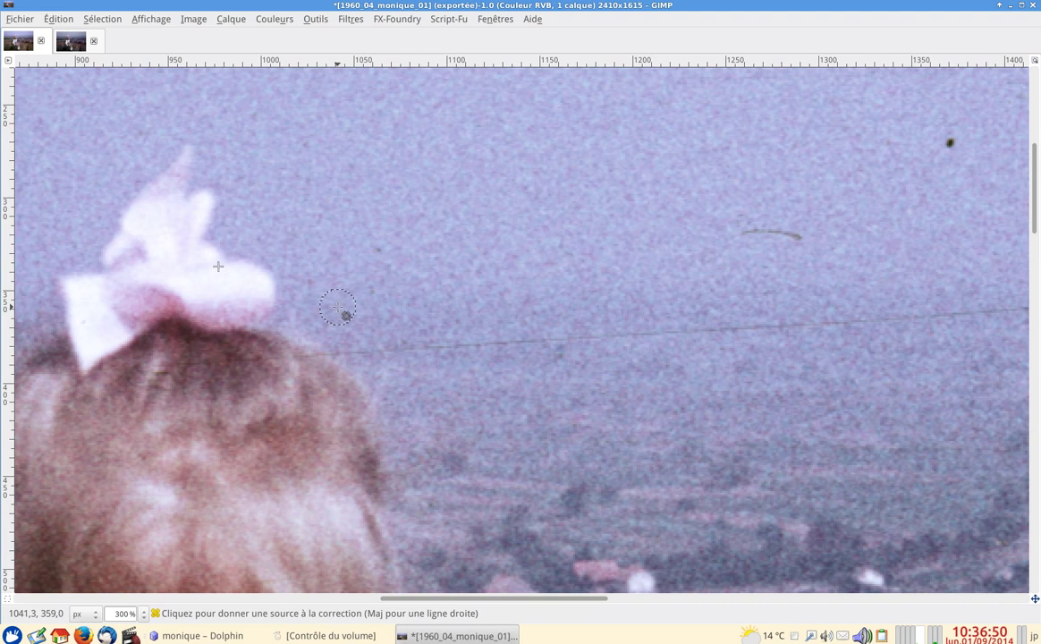
ctrl+click(338, 308)
click(348, 357)
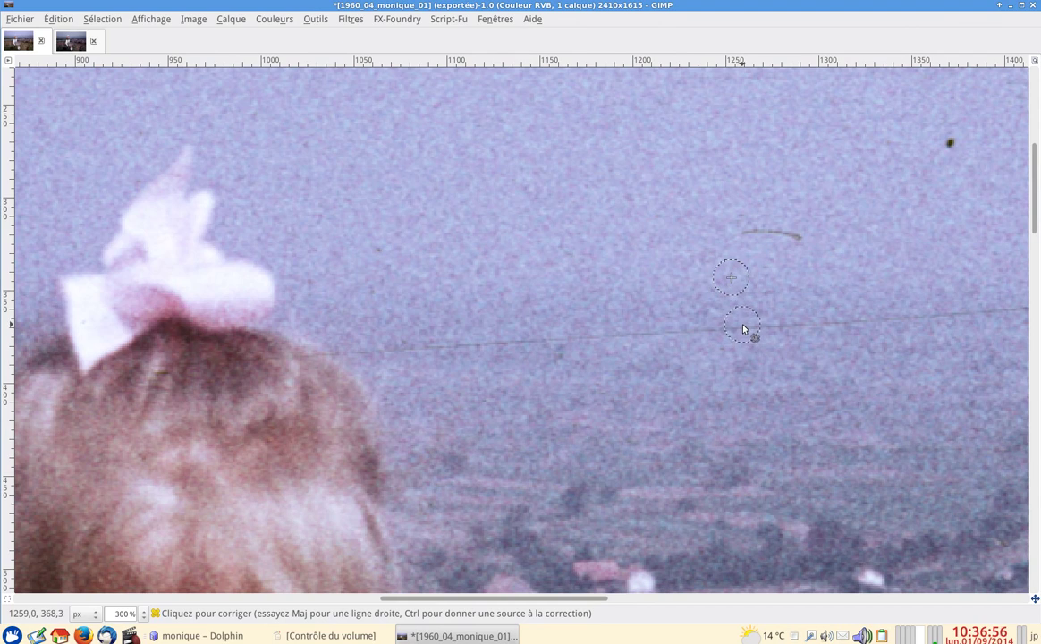
key(shift)
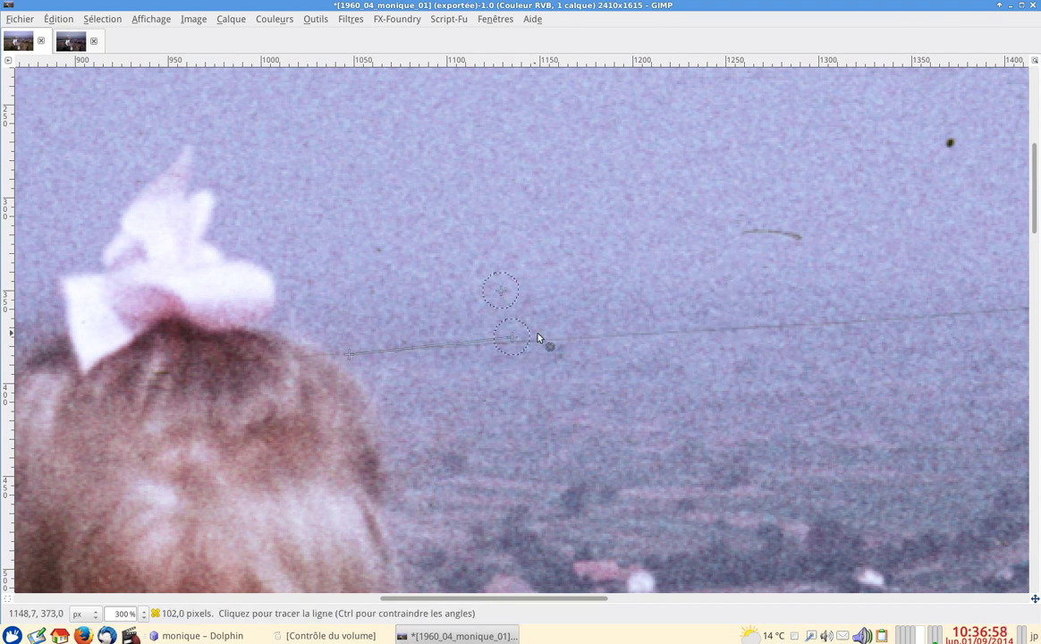
shift+click(709, 336)
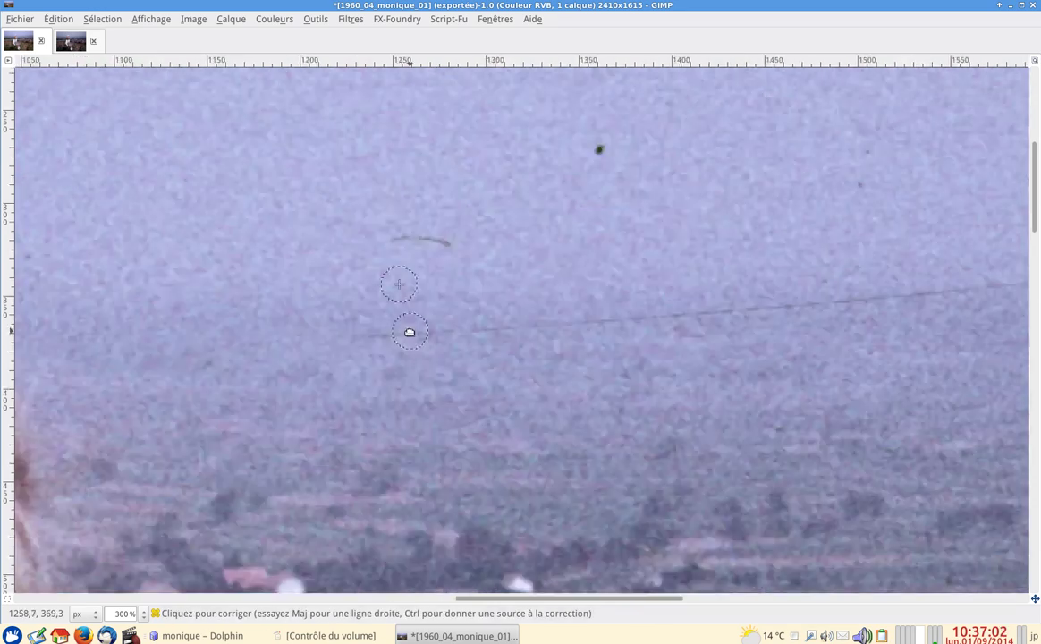
scroll(709, 336, right, 5)
shift+click(765, 287)
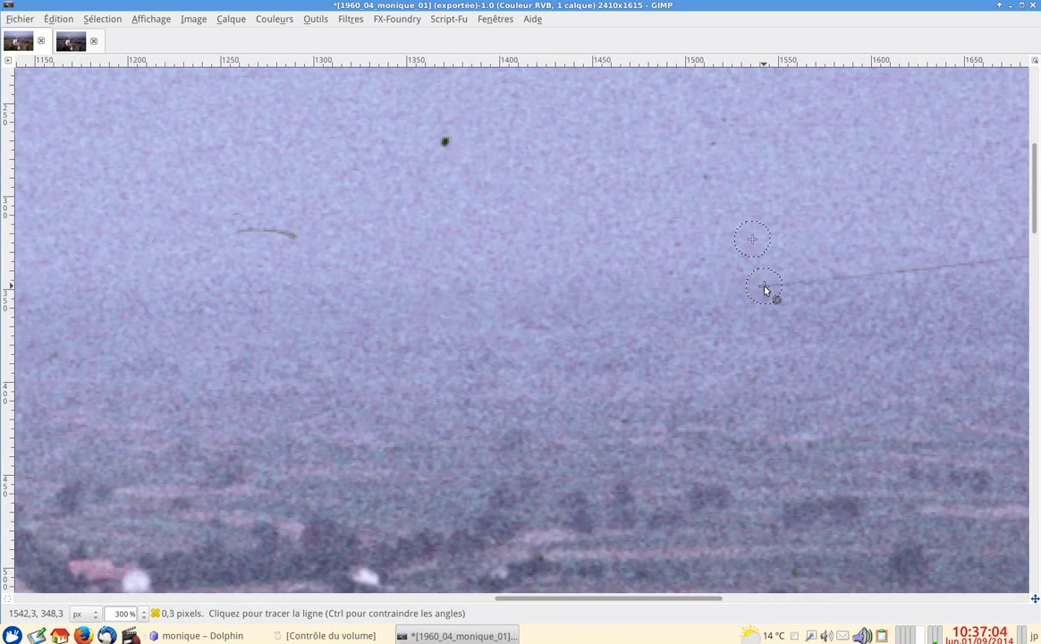
scroll(442, 323, right, 7)
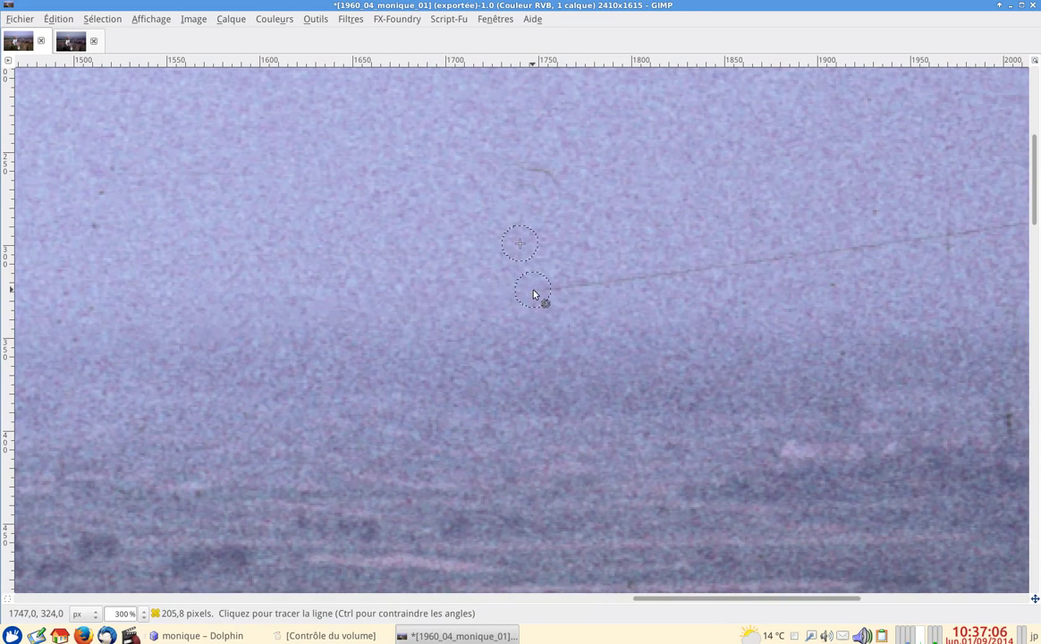
shift+click(533, 293)
scroll(680, 327, right, 5)
scroll(681, 327, up, 2)
shift+click(744, 342)
Heal the black specks and the short curved scratch in the sky above the horizon, beyond the girl's head.
scroll(831, 266, left, 3)
scroll(831, 265, down, 2)
scroll(831, 266, down, 1)
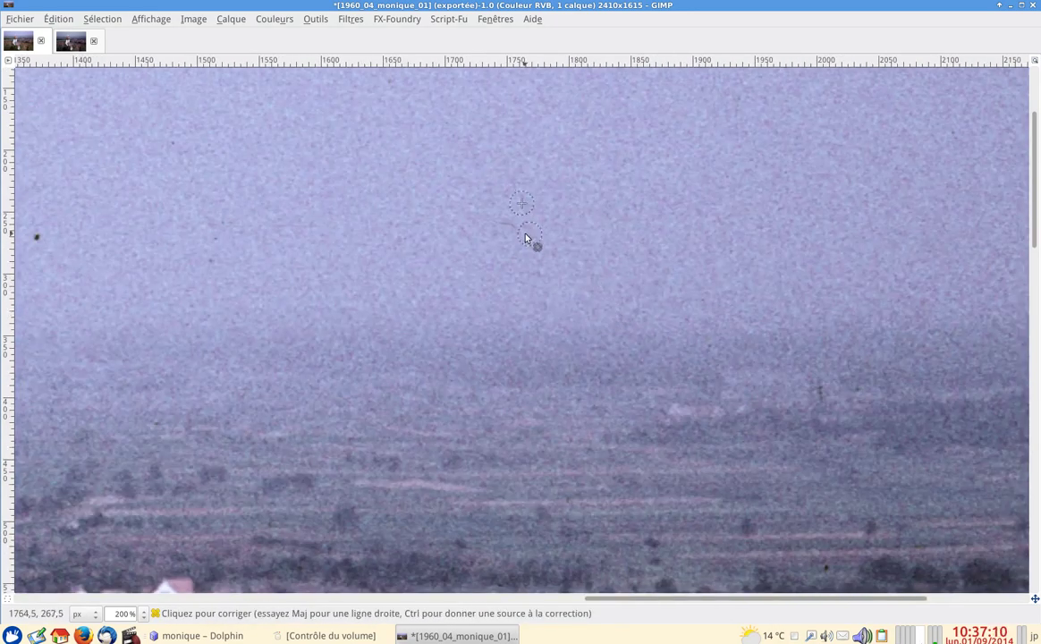
scroll(785, 340, left, 5)
scroll(786, 340, up, 2)
click(398, 328)
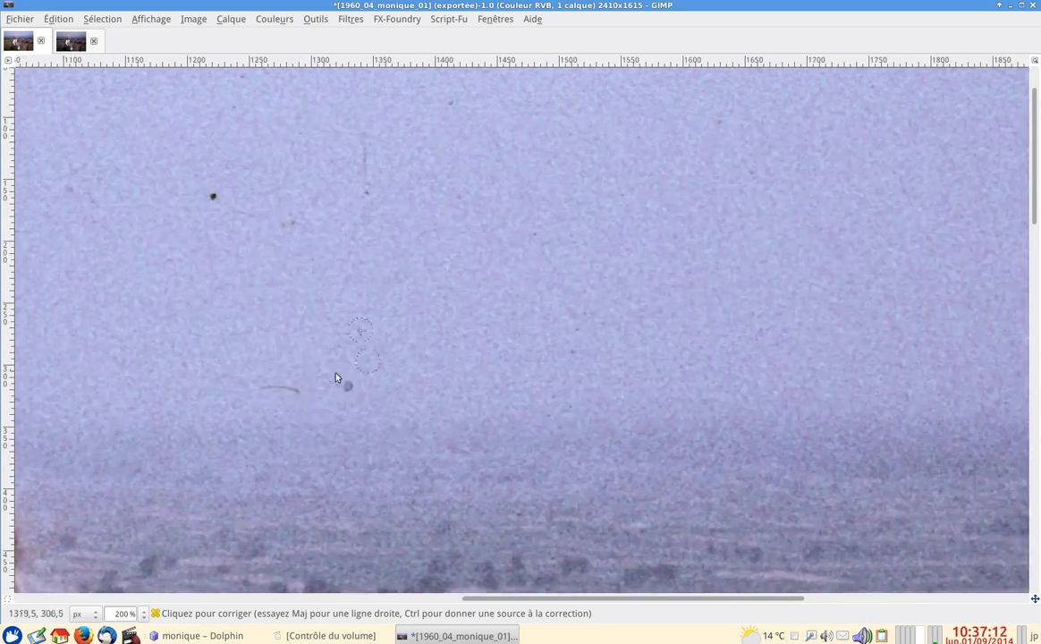
drag(291, 390, 268, 387)
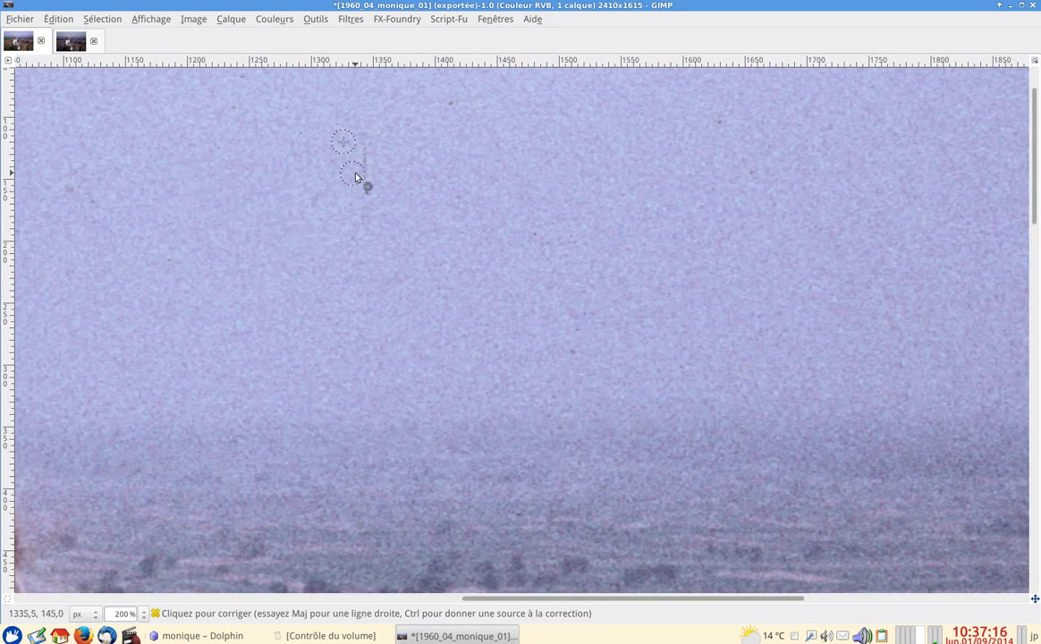
Remove the thin curved scratch and nearby specks along the sky's upper-left edge, using the Healing tool and Clone tool with clean sky sources.
drag(326, 209, 567, 279)
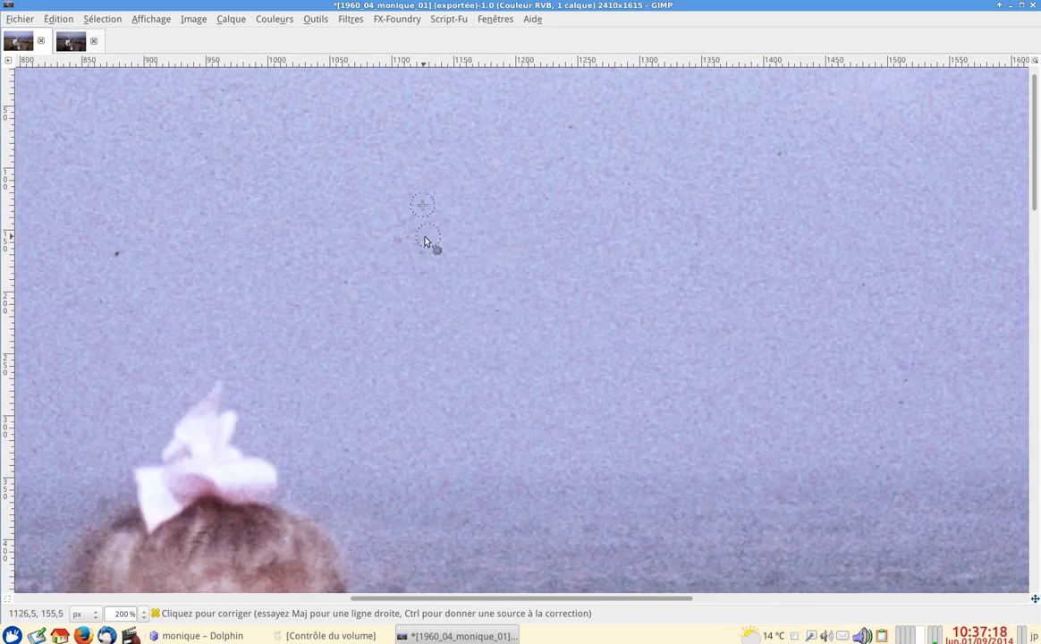
drag(115, 251, 846, 300)
mouse_move(328, 254)
mouse_down()
mouse_move(408, 326)
mouse_move(851, 395)
mouse_move(655, 426)
mouse_up()
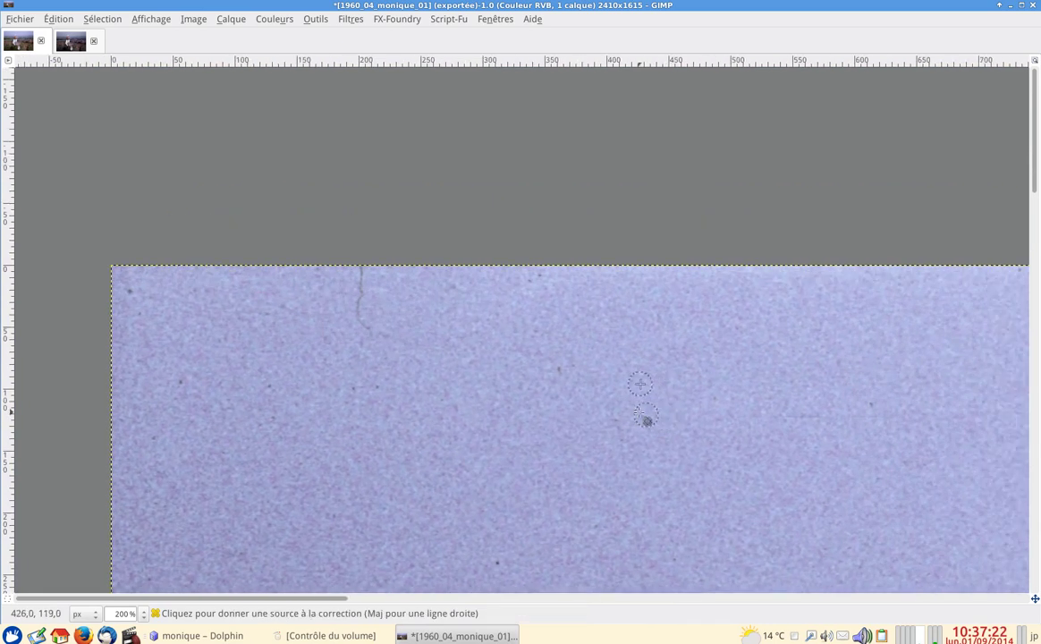
scroll(487, 353, up, 1)
drag(279, 303, 233, 270)
ctrl+click(223, 260)
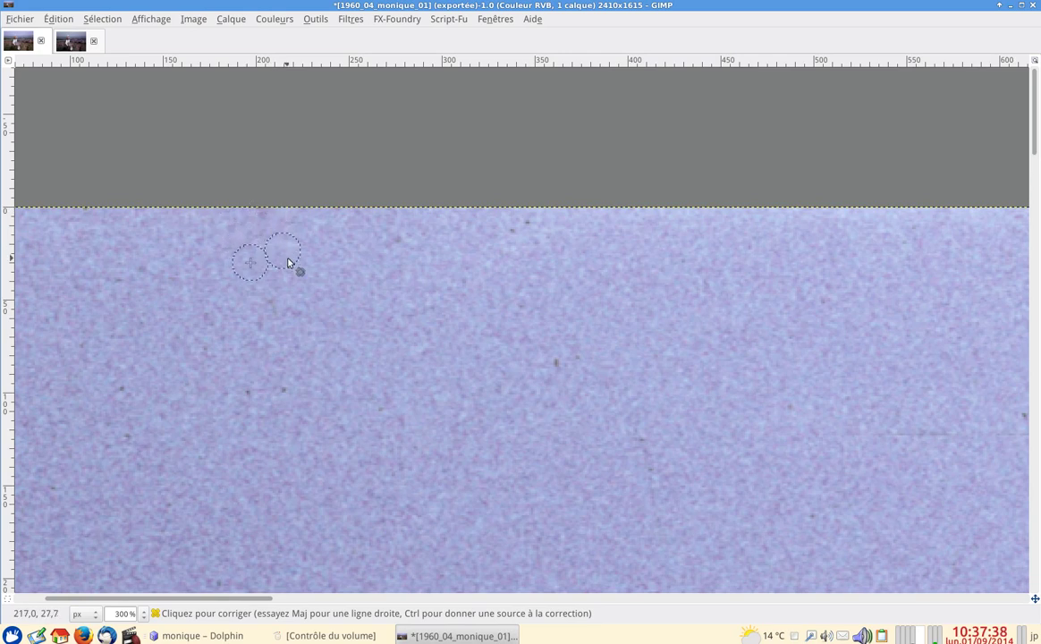
key(ctrl)
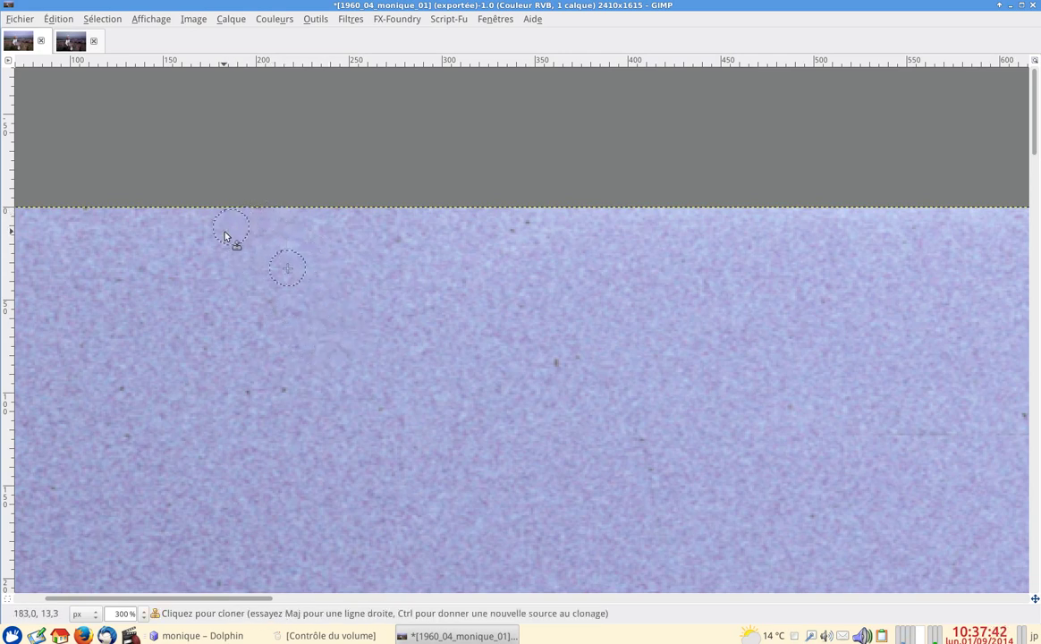
key(space)
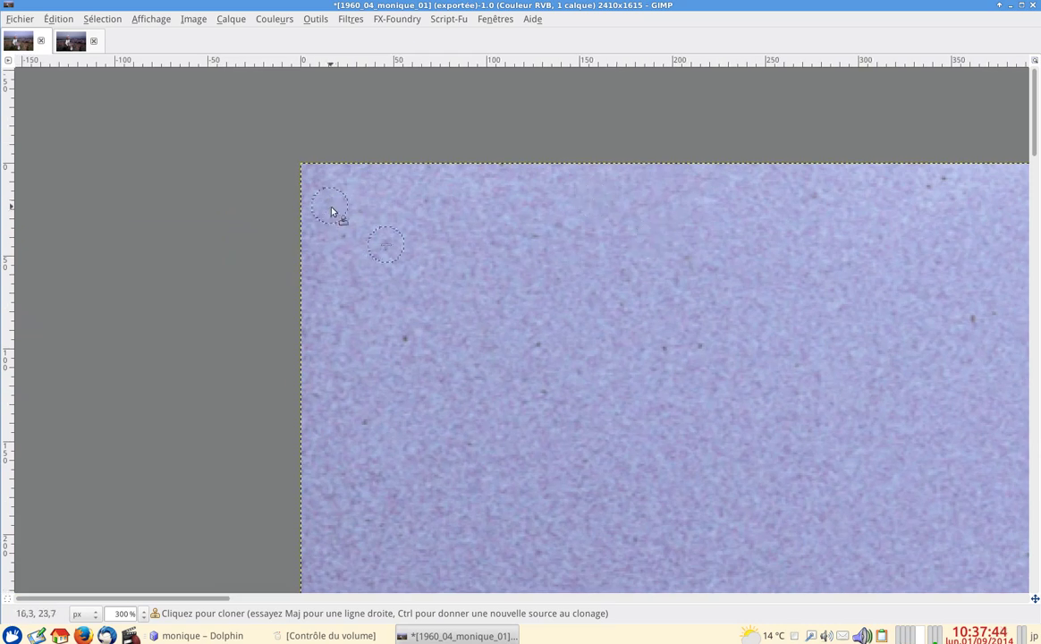
Clone clean wood grain over the white curved mark on the lower bench slat, rebuilding the slat's upper edge.
key(h)
scroll(410, 307, down, 4)
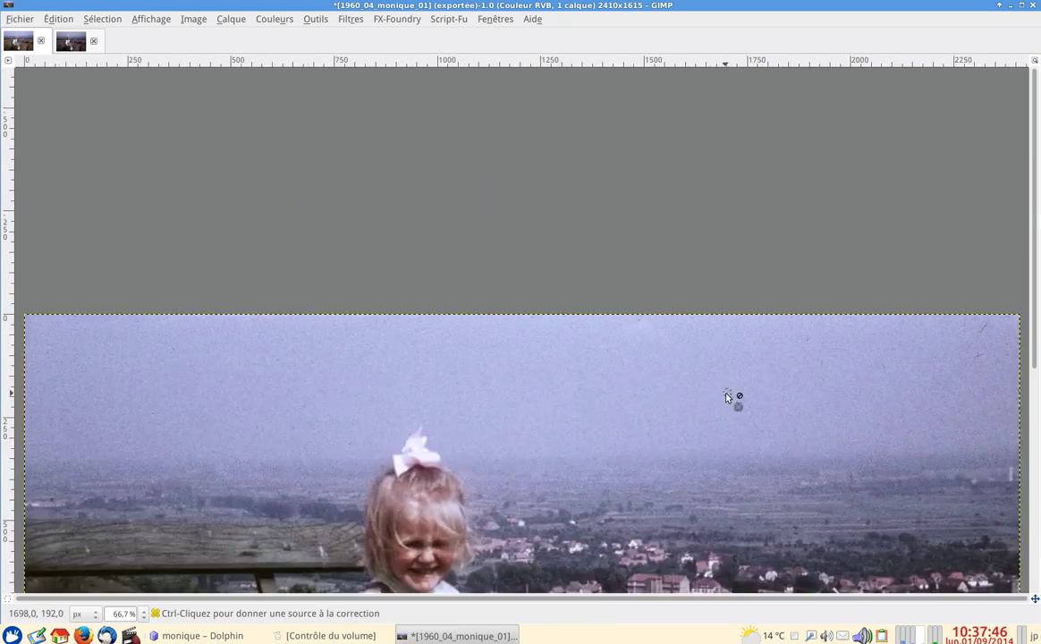
scroll(641, 418, up, 2)
scroll(642, 418, down, 3)
scroll(782, 221, up, 5)
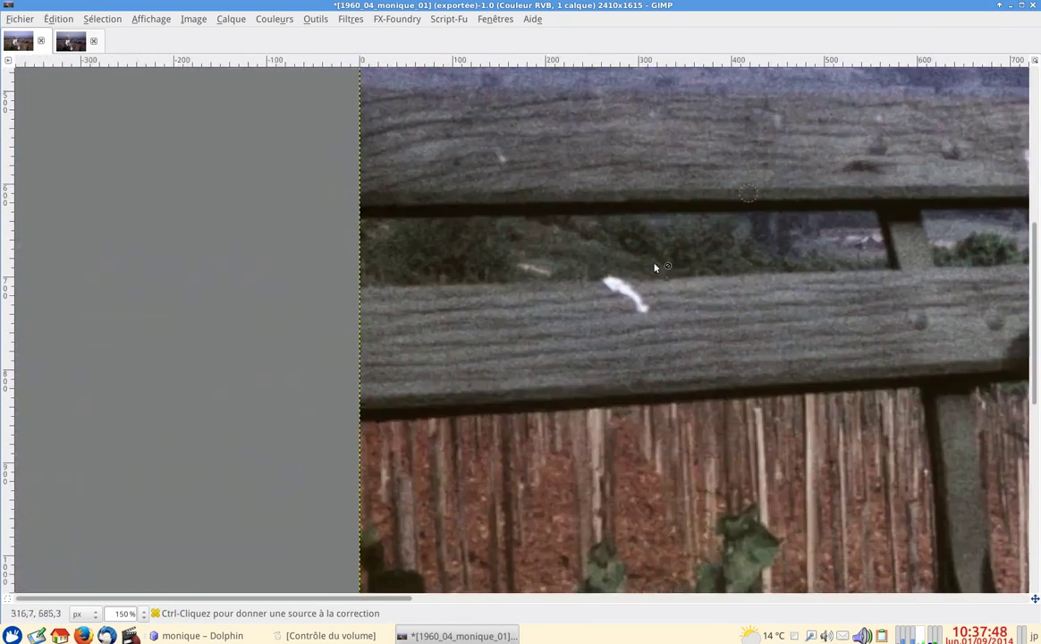
key(c)
key(ctrl)
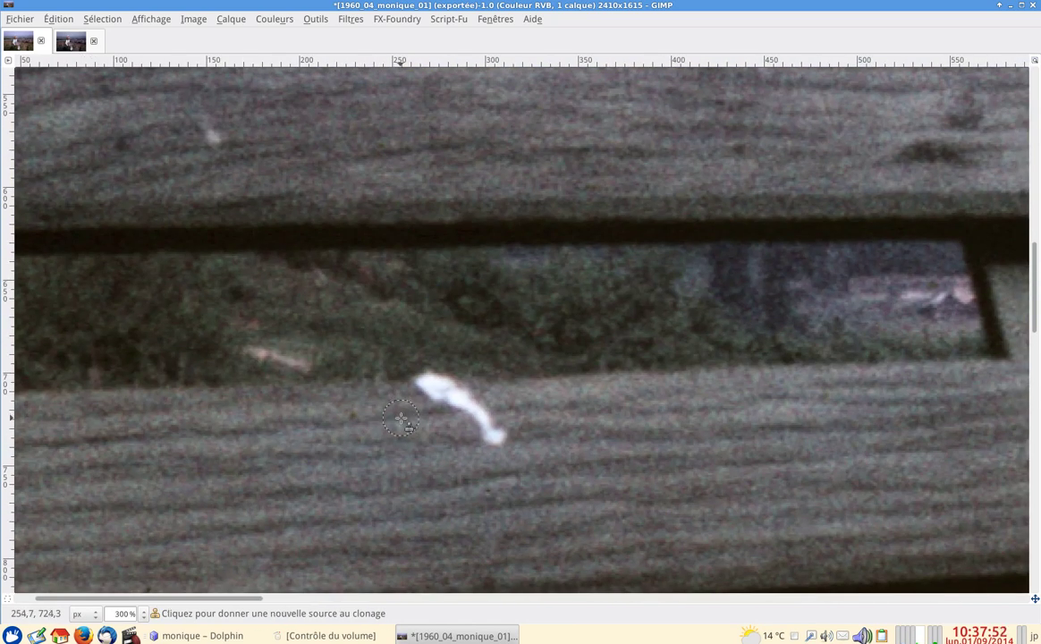
ctrl+click(401, 418)
mouse_move(465, 424)
mouse_down()
mouse_move(488, 433)
mouse_move(435, 396)
mouse_move(490, 435)
mouse_move(417, 402)
mouse_move(430, 378)
mouse_move(442, 383)
mouse_up()
ctrl+click(379, 380)
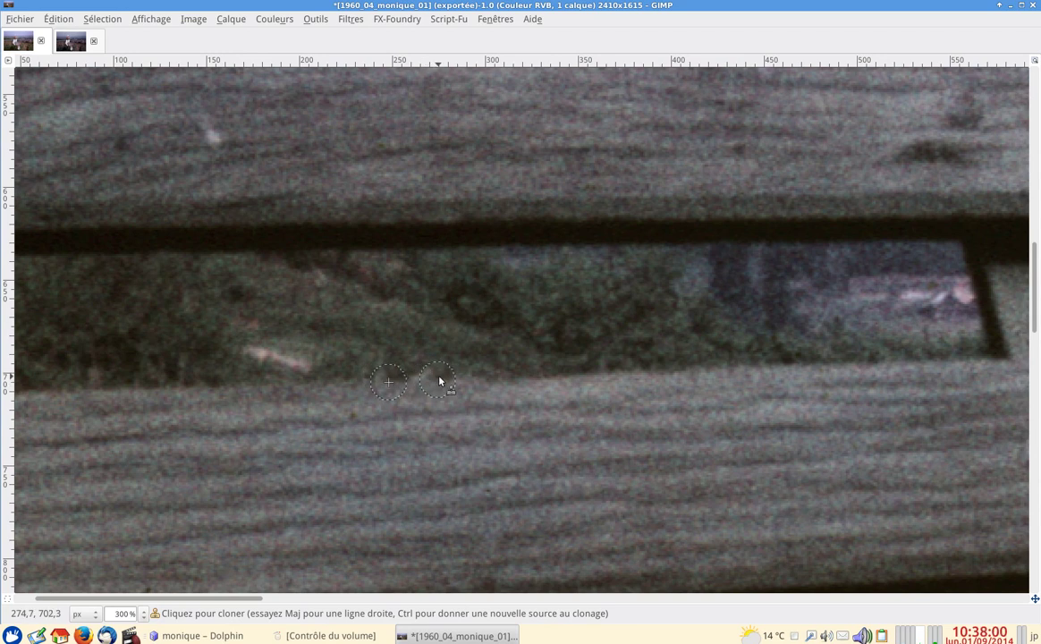
Review the Clone tool's alignment options, keeping Aligné.
key(Tab)
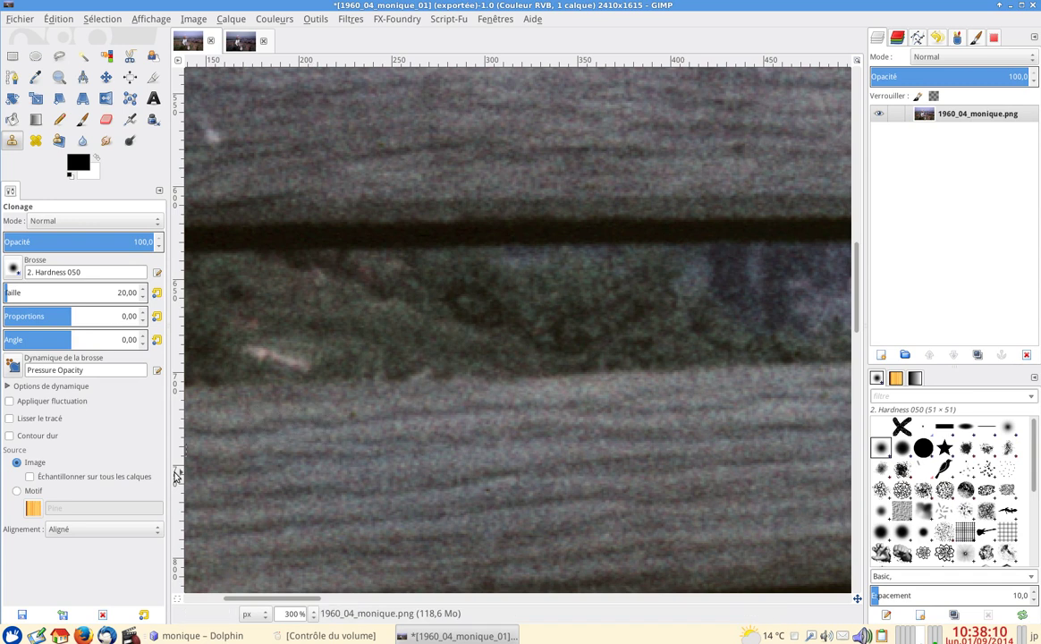
click(130, 529)
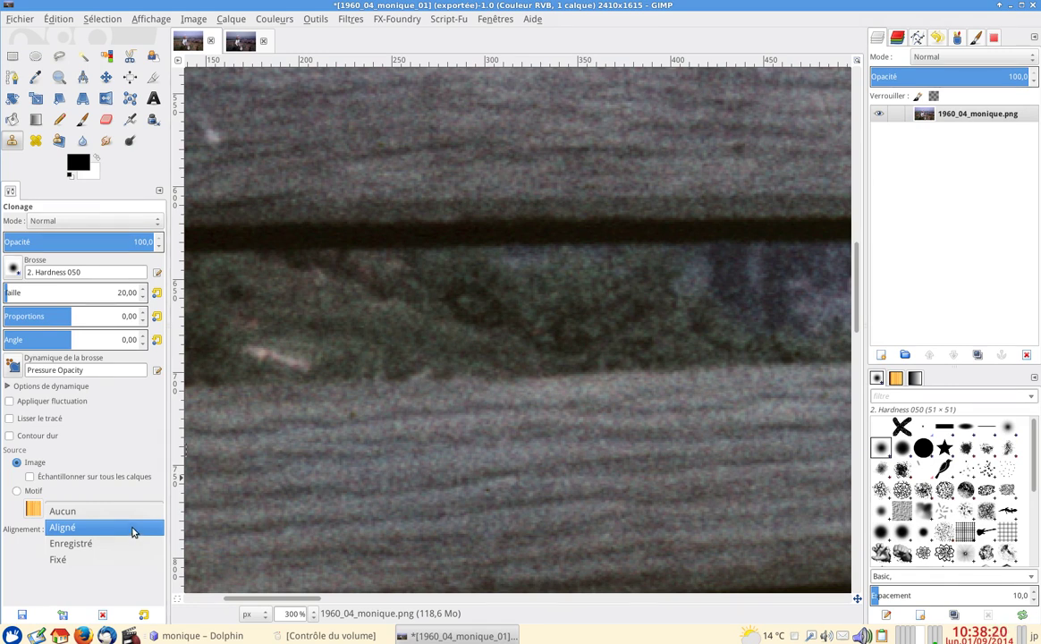
click(131, 527)
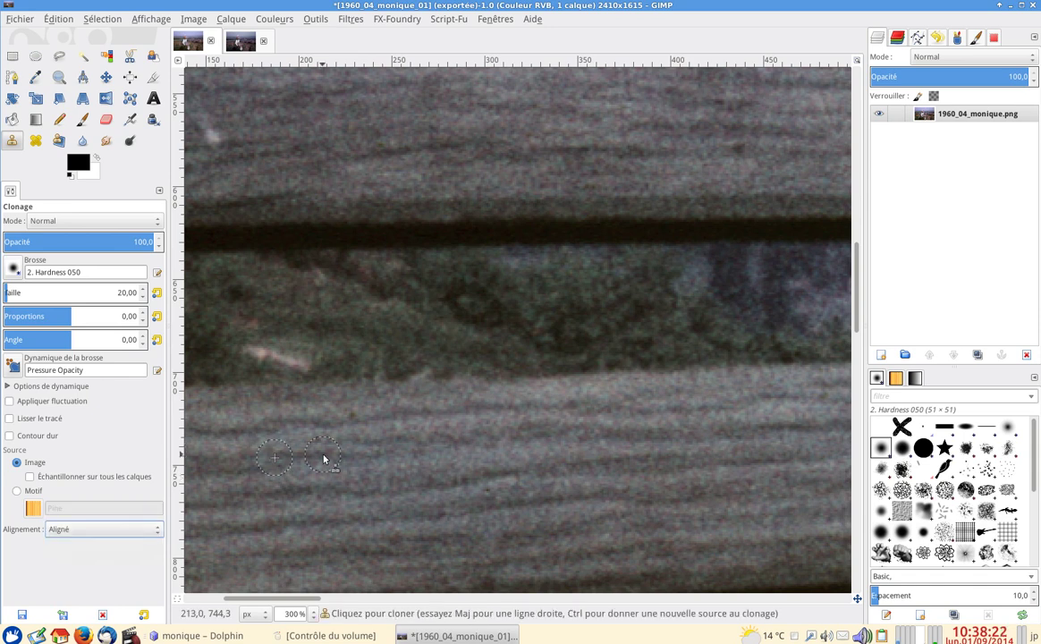
key(Tab)
Switch to the Healing tool (Correcteur) for retouching the shaded cheek of the girl's face.
scroll(465, 400, down, 1)
drag(616, 405, 146, 569)
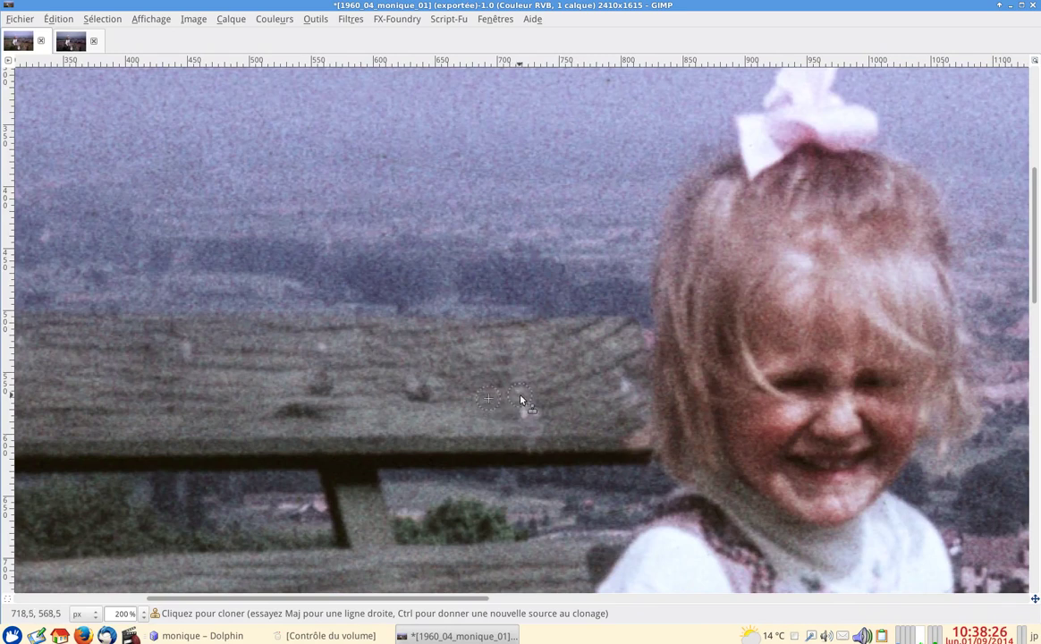
scroll(553, 406, up, 2)
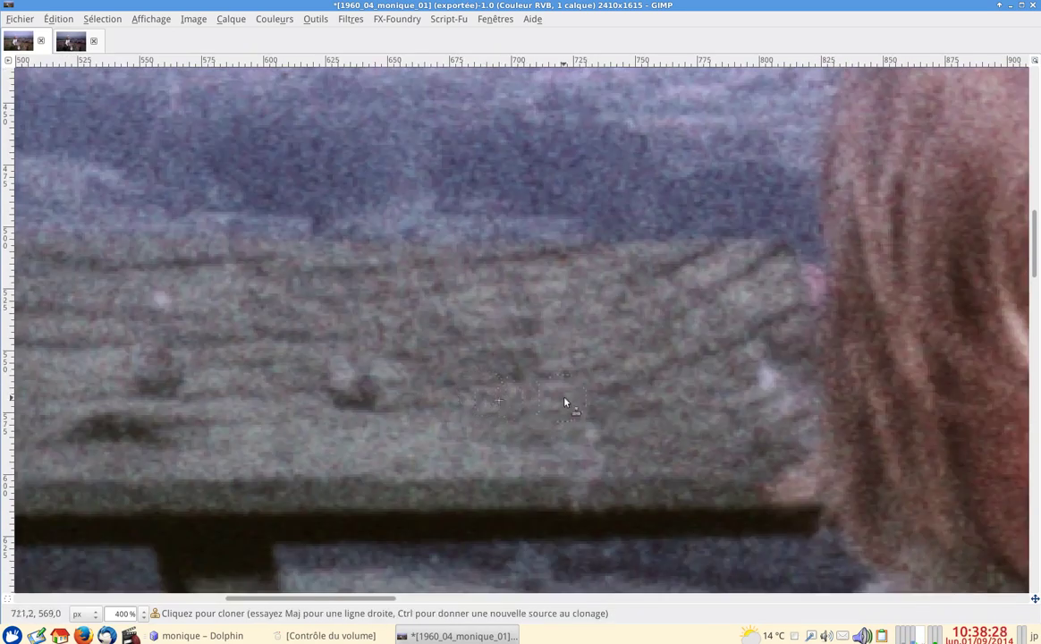
drag(553, 404, 136, 276)
scroll(250, 384, right, 3)
scroll(304, 402, down, 2)
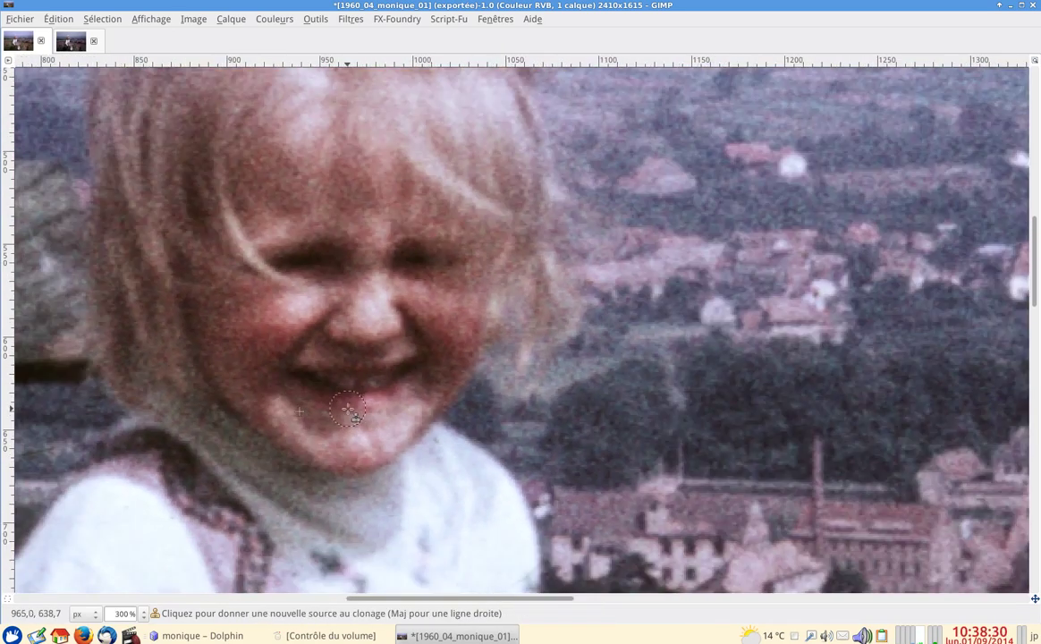
scroll(319, 409, up, 1)
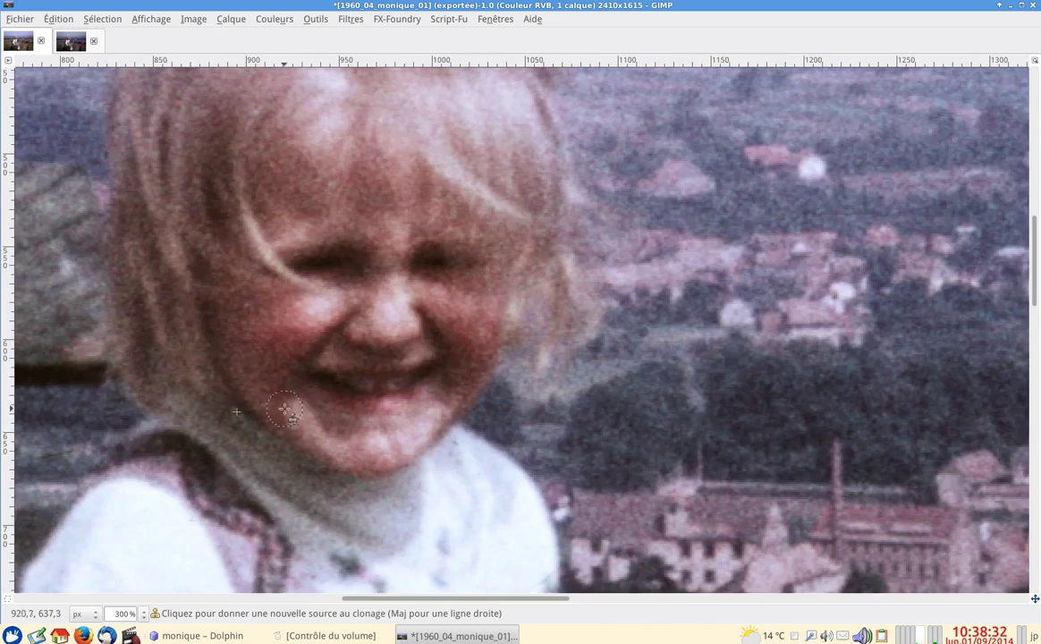
drag(293, 408, 306, 401)
key(h)
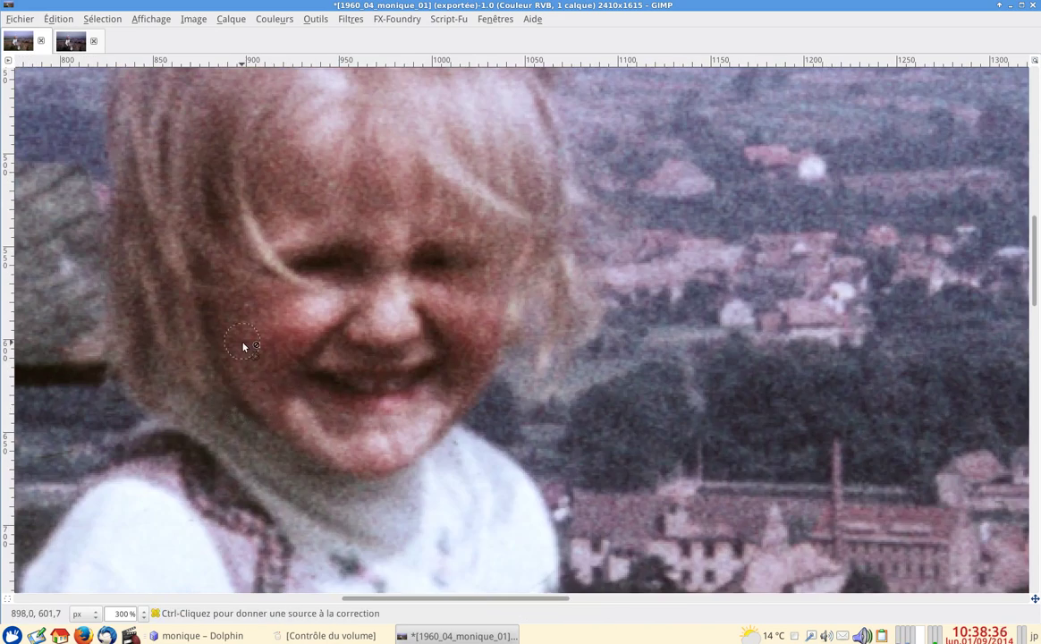
scroll(246, 347, up, 1)
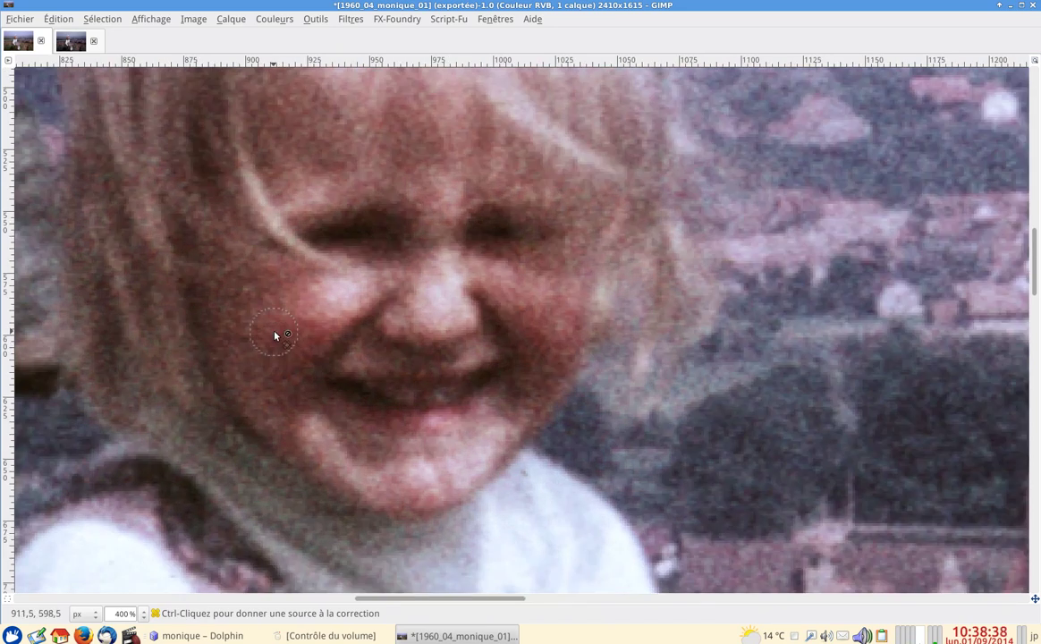
Set the Healing tool's brush size to 33,08.
key(Tab)
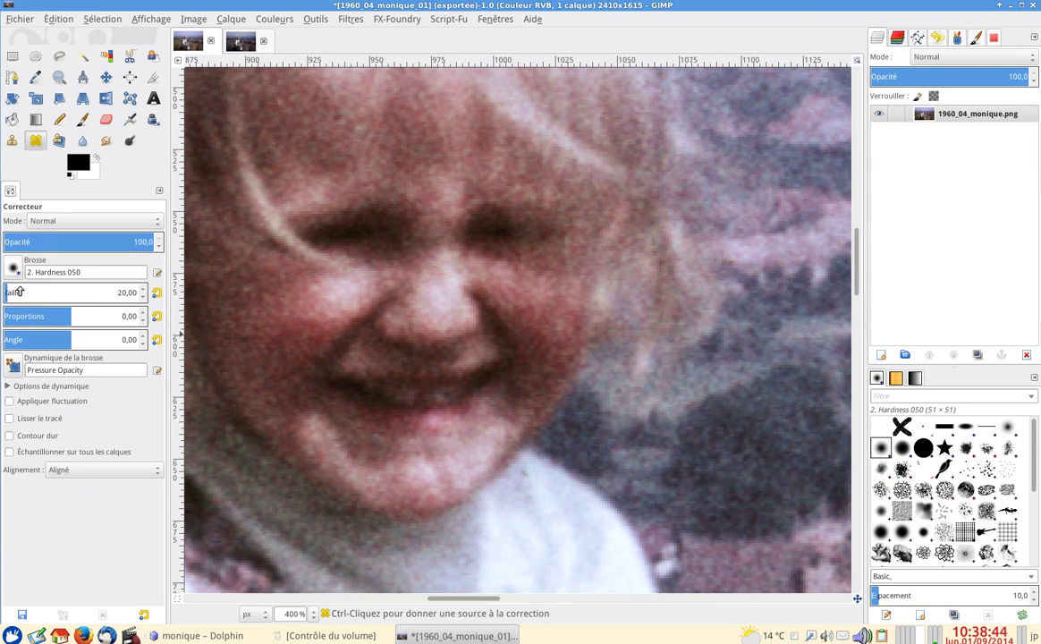
drag(40, 291, 47, 291)
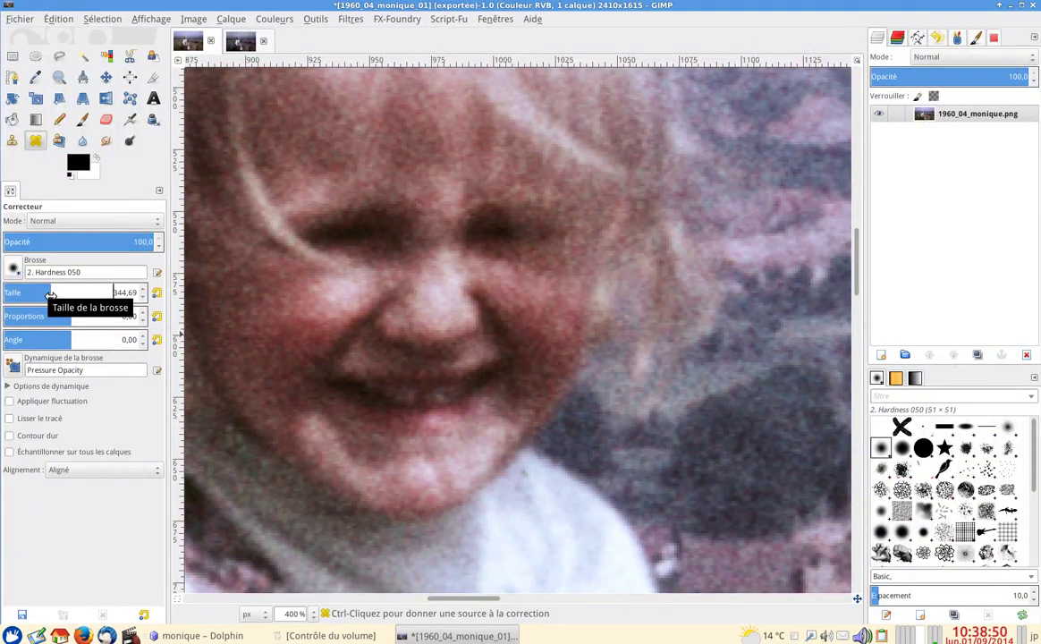
mouse_move(51, 296)
mouse_down()
mouse_move(8, 293)
mouse_move(37, 293)
mouse_move(13, 292)
mouse_move(26, 296)
mouse_up()
click(22, 293)
click(11, 293)
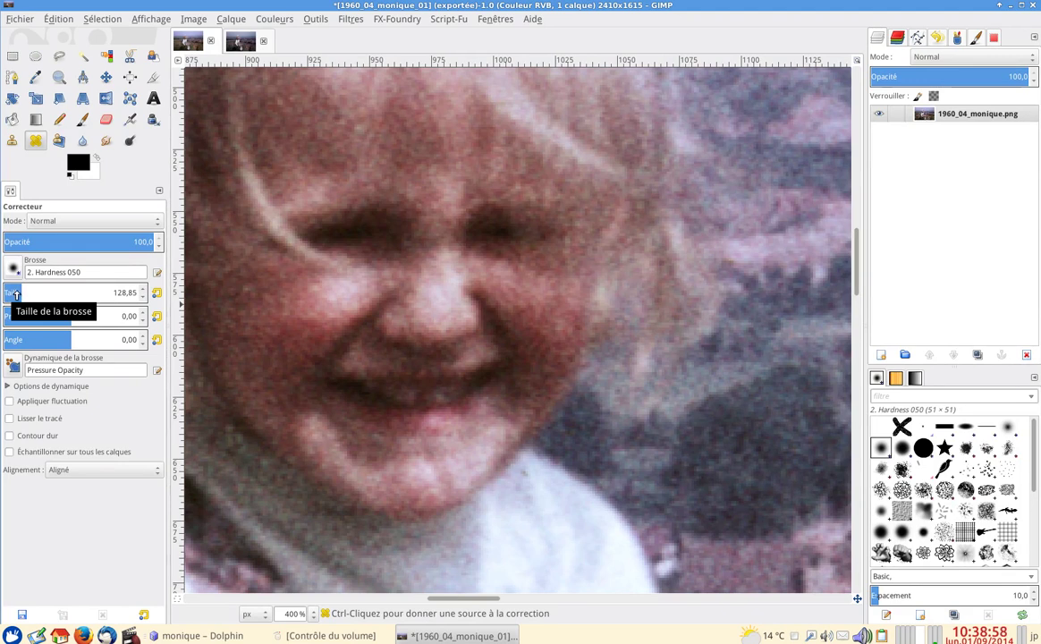
drag(11, 294, 7, 294)
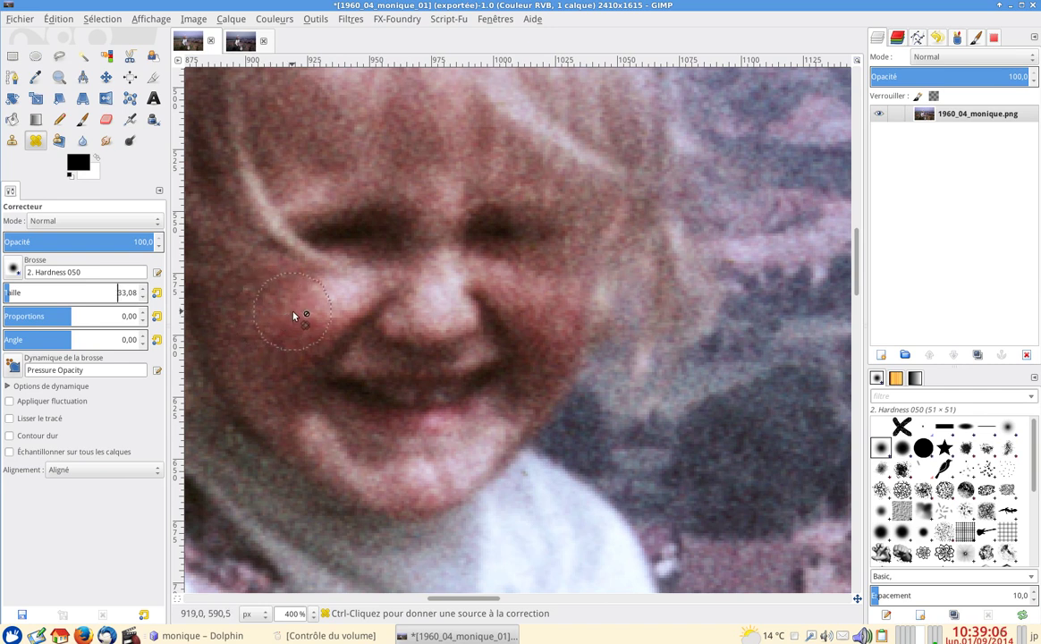
Reduce the healing brush in small increments to a size of 9,08.
key(bracketleft)
key(bracketleft)
key(bracketleft)
key(bracketleft)
key(bracketleft)
key(bracketleft)
key(bracketleft)
key(bracketleft)
key(bracketleft)
key(bracketleft)
key(bracketleft)
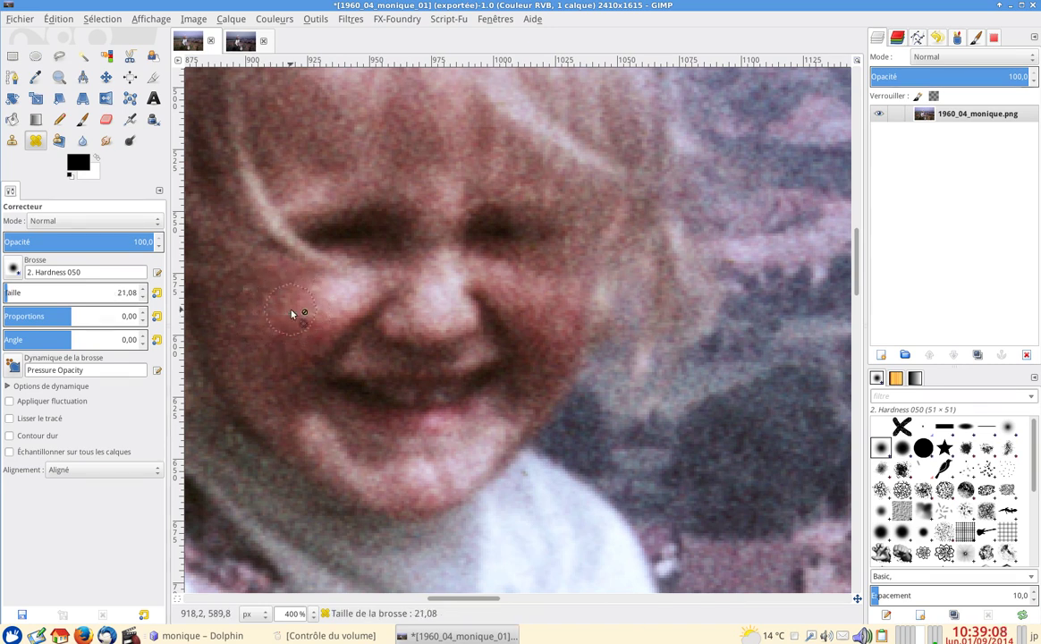
key(bracketleft)
key(bracketleft)
key(bracketleft)
key(bracketleft)
key(bracketleft)
key(bracketleft)
key(bracketright)
key(bracketright)
key(bracketright)
key(bracketright)
key(bracketright)
key(bracketright)
key(bracketright)
key(bracketright)
key(bracketright)
key(bracketright)
key(bracketright)
key(bracketleft)
key(bracketleft)
key(bracketleft)
key(bracketleft)
key(bracketleft)
key(bracketleft)
key(bracketleft)
key(Tab)
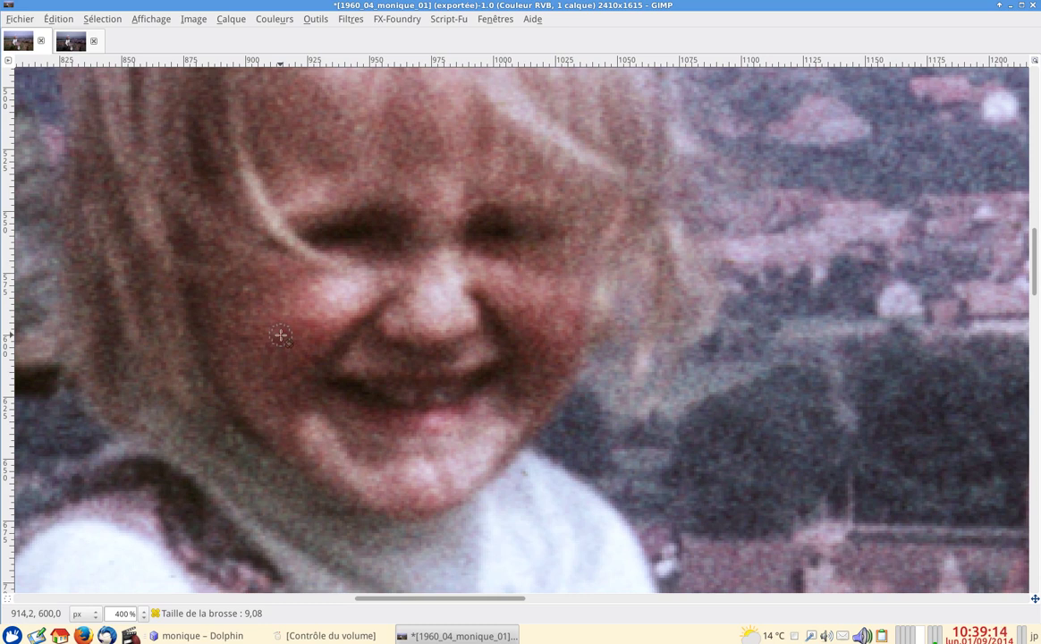
Heal the small specks on the girl's cheeks and between her eyebrows, sampling clean skin nearby.
click(274, 337)
key(Tab)
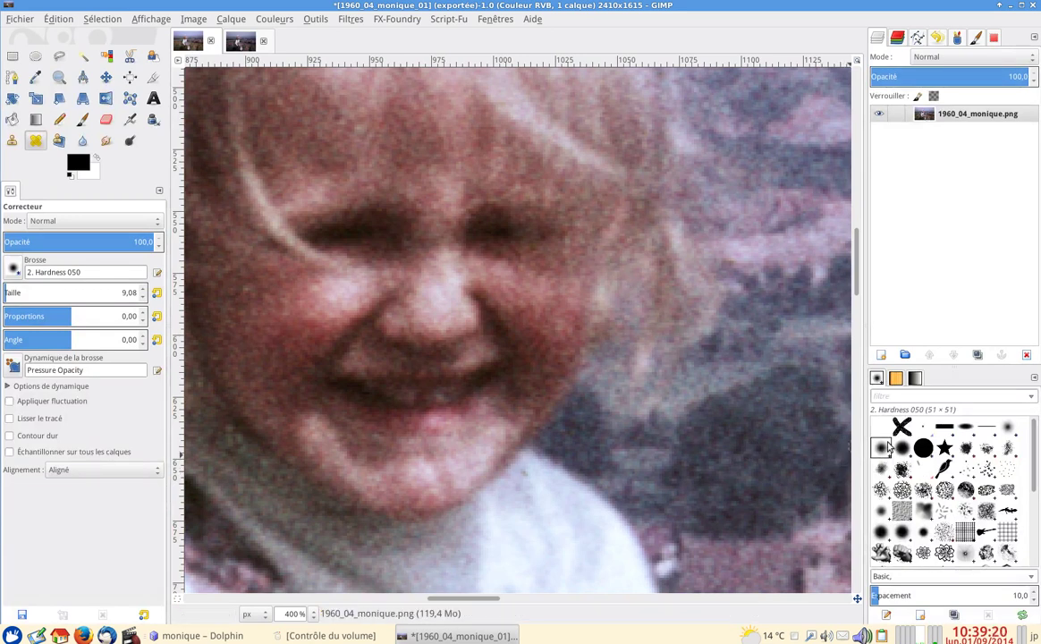
key(Tab)
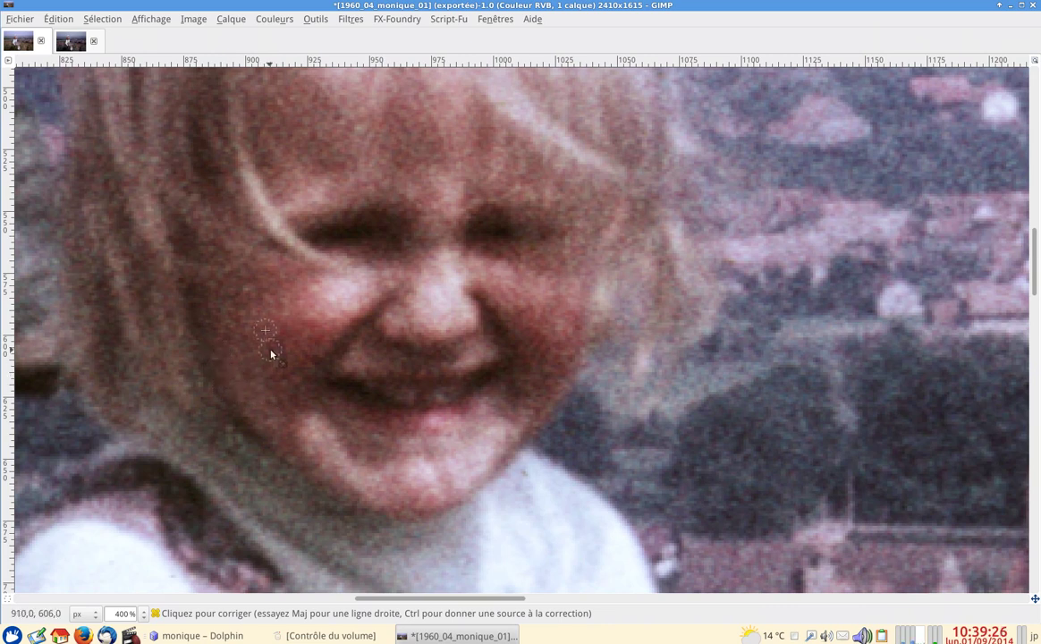
scroll(271, 356, right, 3)
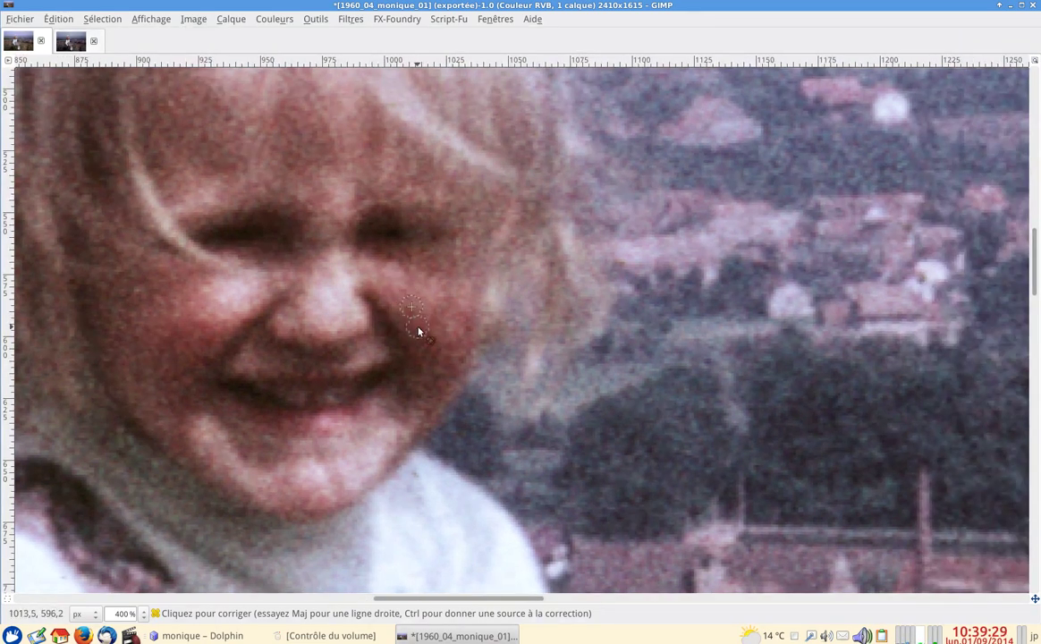
ctrl+click(323, 211)
scroll(454, 323, down, 1)
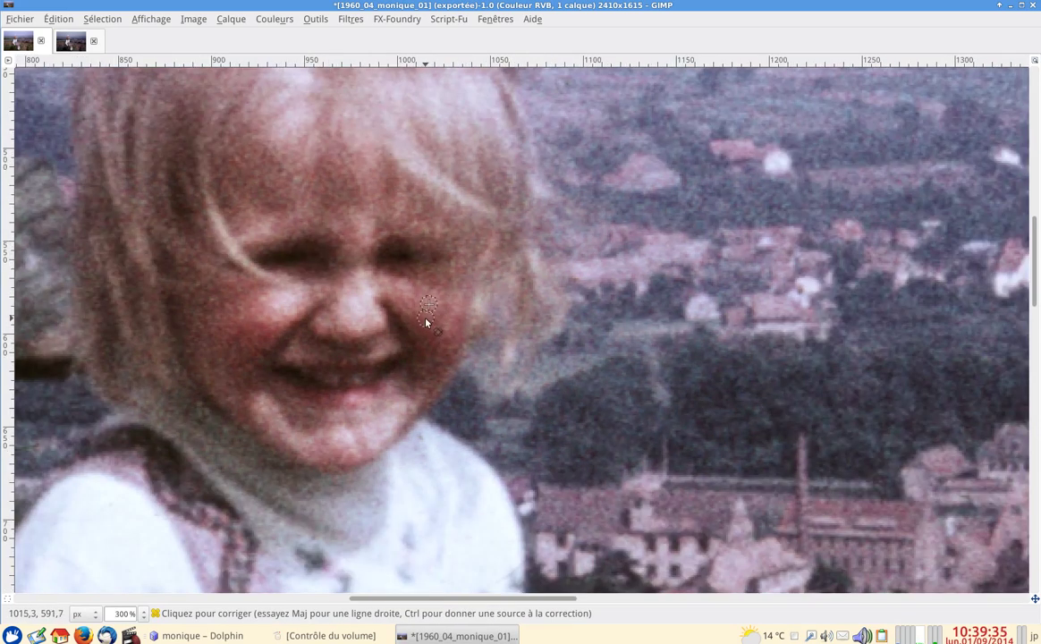
scroll(417, 319, down, 1)
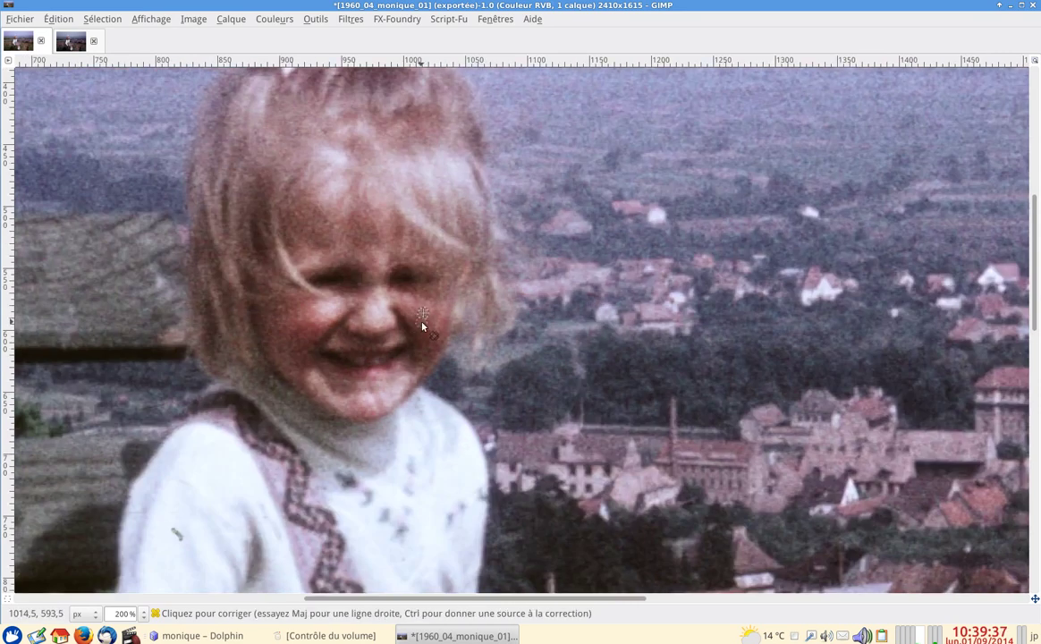
Set the healing brush size to 17,08 for the larger blemishes on the girl's face.
key(bracketright)
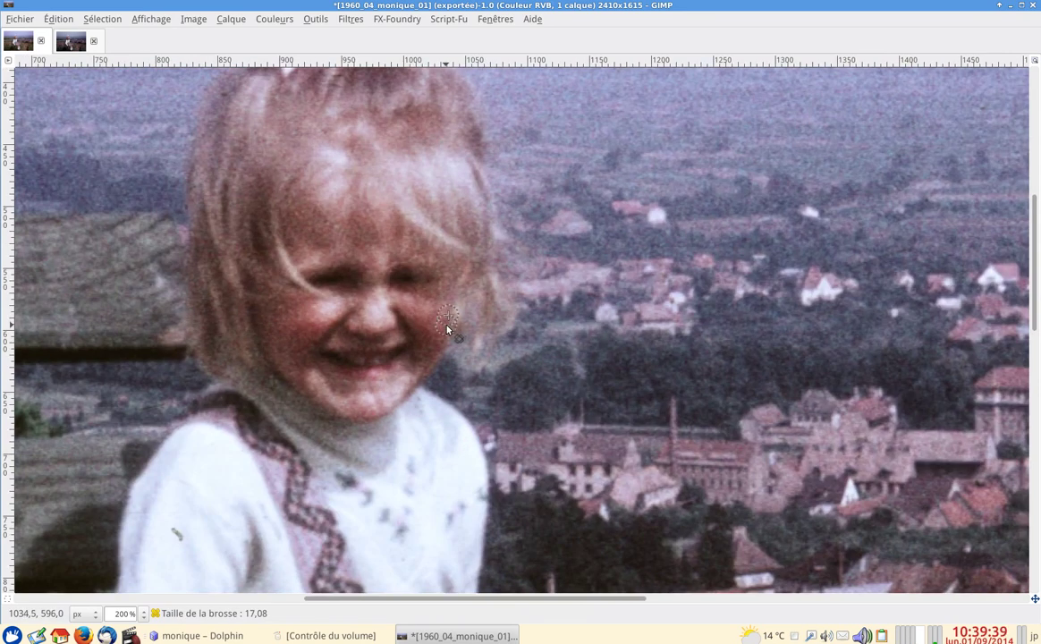
key(bracketright)
key(bracketright)
key(bracketright)
key(bracketright)
key(bracketright)
key(bracketright)
key(bracketright)
key(bracketright)
scroll(470, 335, up, 1)
key(bracketleft)
key(bracketleft)
key(bracketleft)
key(bracketleft)
key(bracketleft)
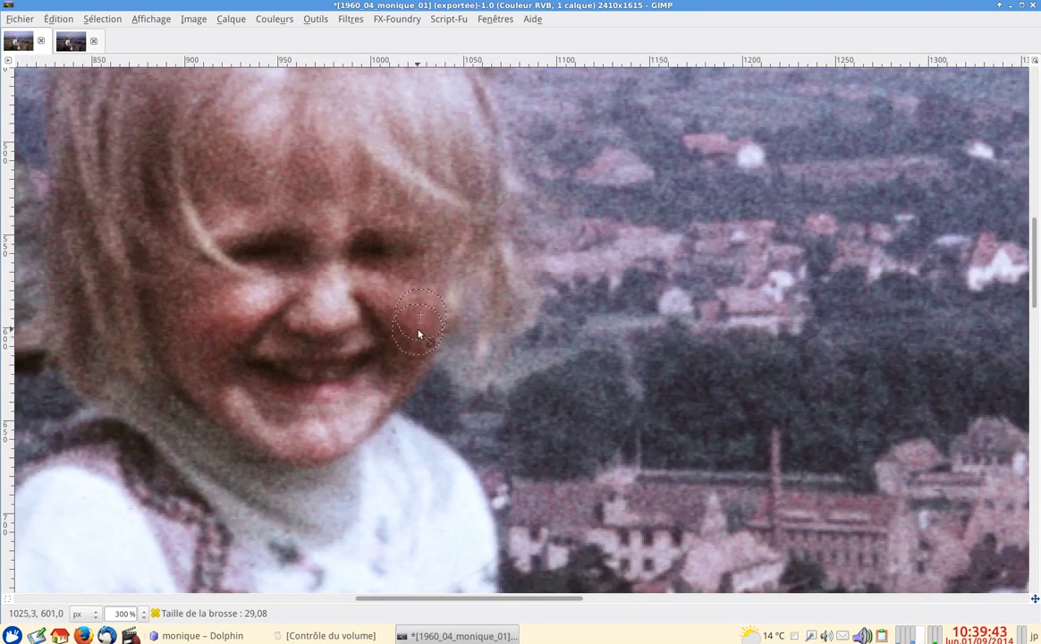
key(bracketleft)
key(bracketleft)
key(bracketleft)
key(bracketleft)
key(bracketleft)
Heal the blotches along the girl's cheeks and jawline, sampling clean skin close to each spot.
ctrl+click(387, 387)
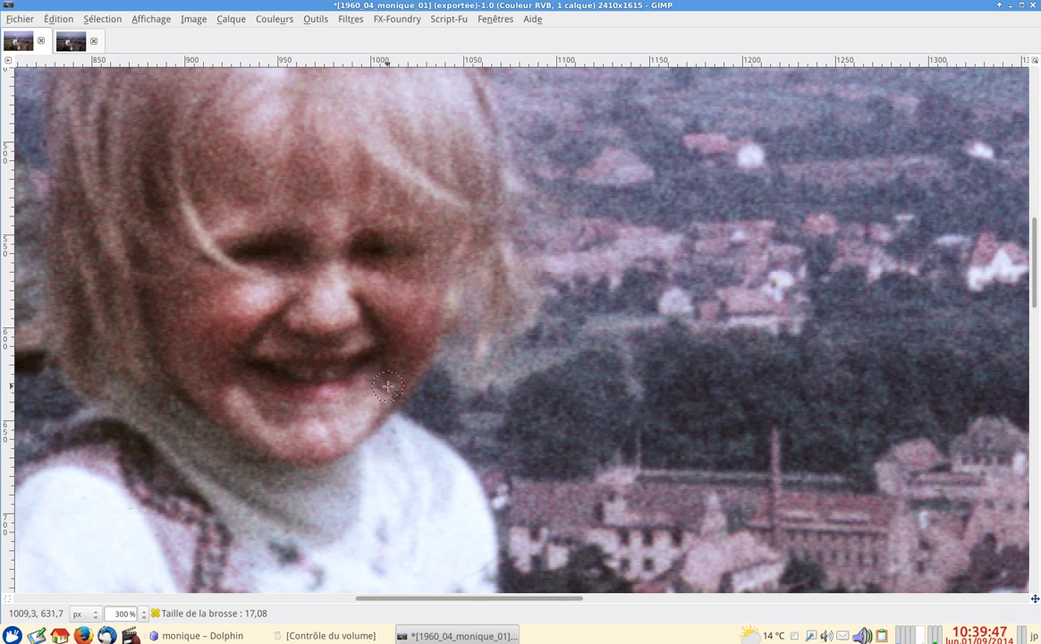
ctrl+click(413, 347)
drag(412, 375, 401, 385)
ctrl+click(420, 315)
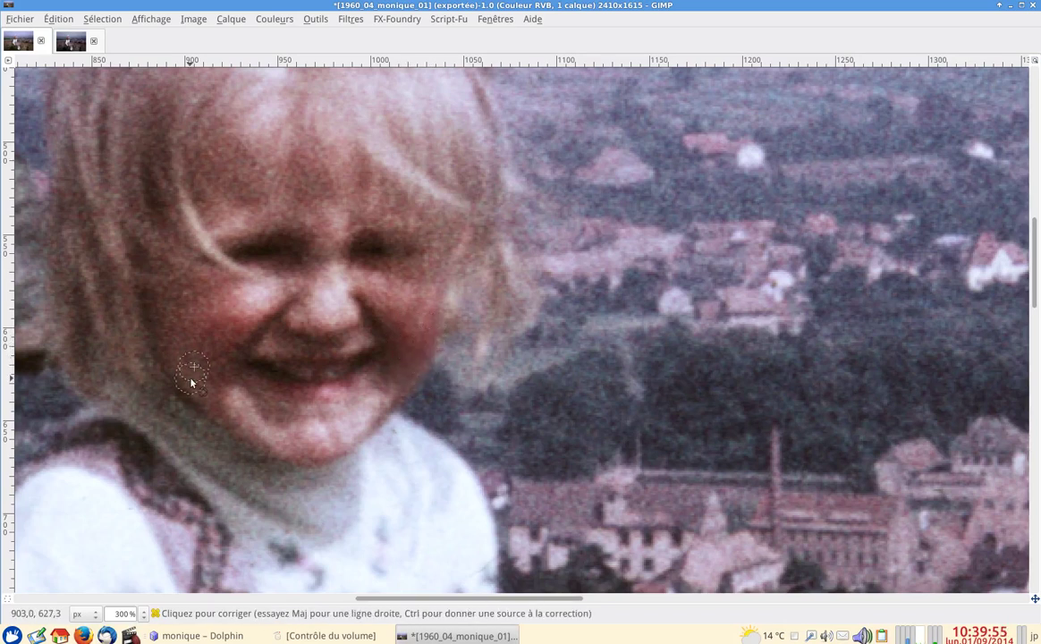
click(303, 399)
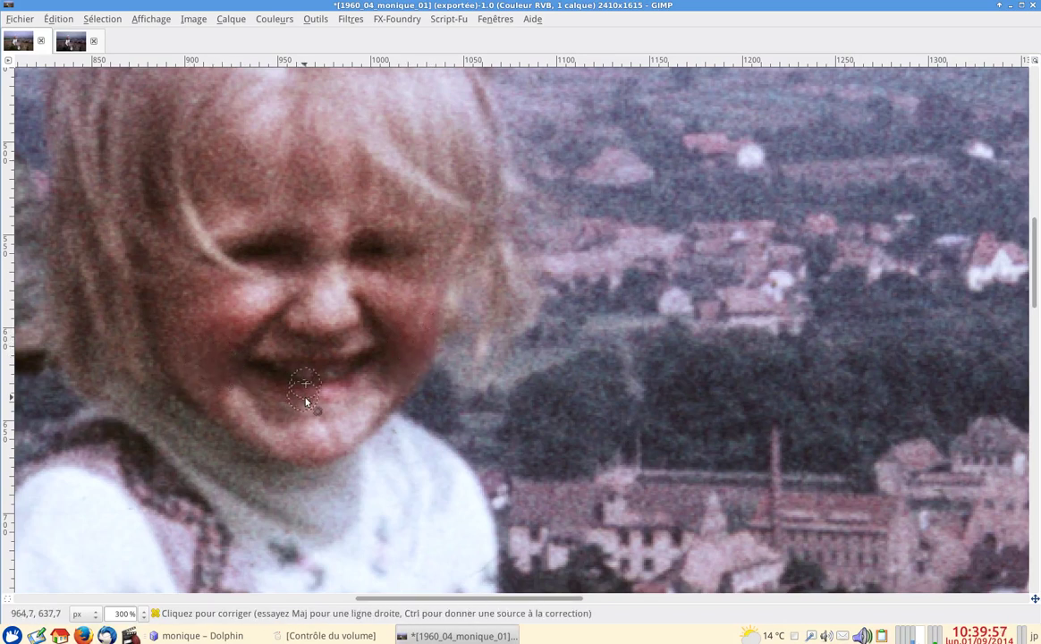
mouse_move(209, 365)
mouse_down()
mouse_move(207, 355)
mouse_move(254, 356)
mouse_up()
key(s)
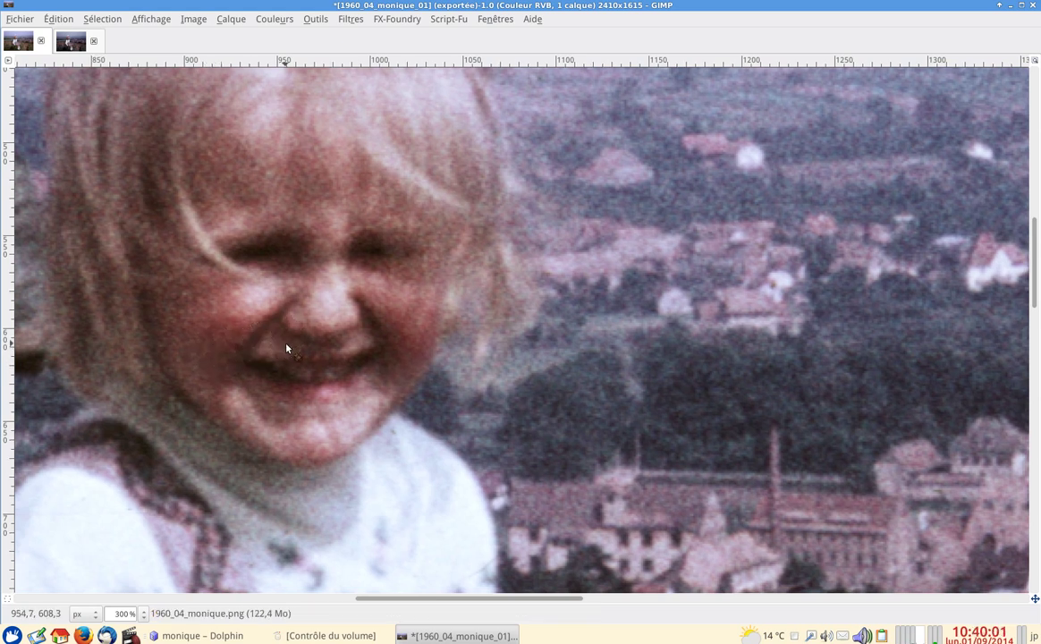
Enlarge the smudge brush to size 31 and try to smooth the grain on the girl's cheeks, mouth and chin.
key(Tab)
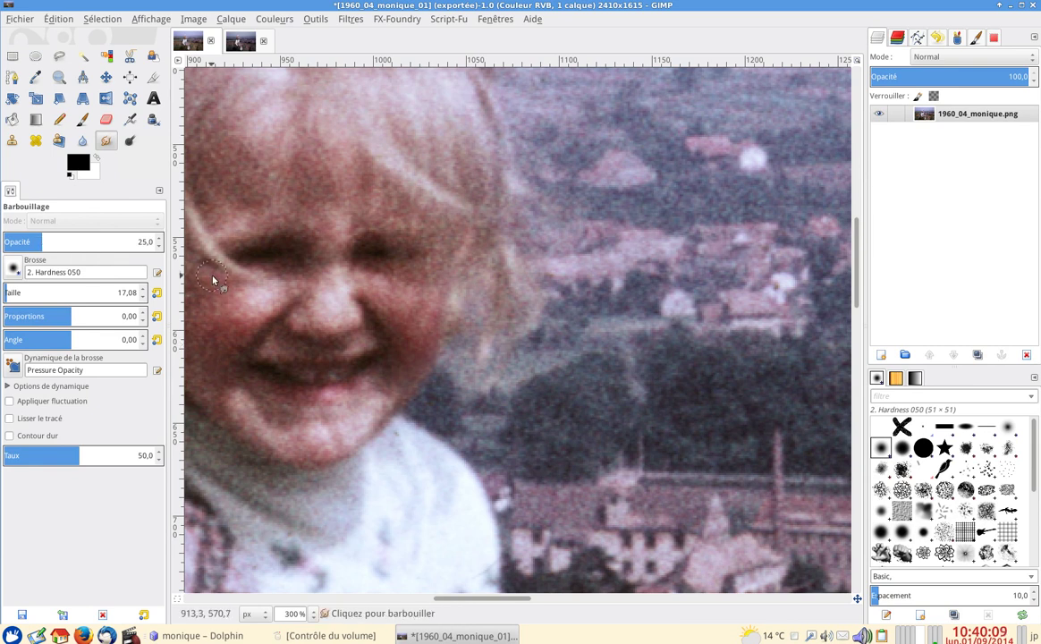
key(Tab)
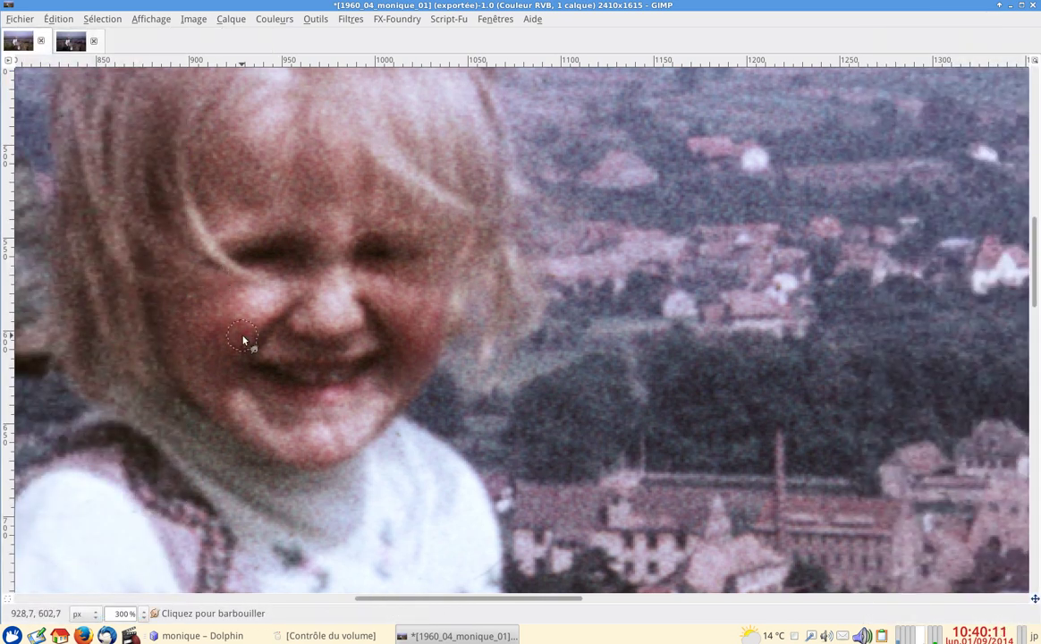
key(bracketright)
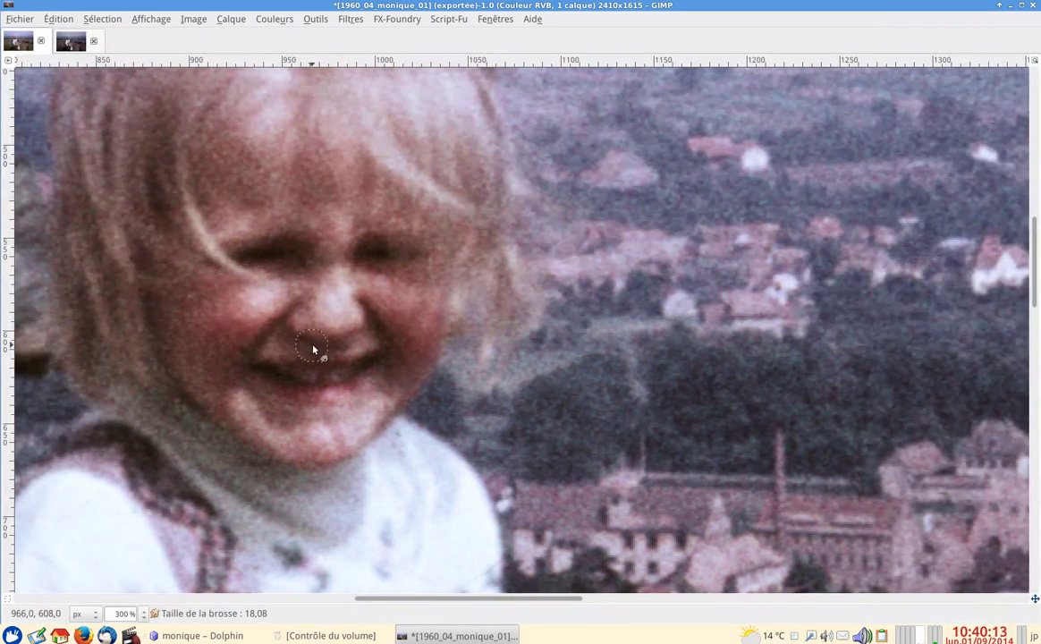
key(bracketright)
key(bracketright)
key(bracketright)
key(bracketright)
key(bracketright)
key(bracketright)
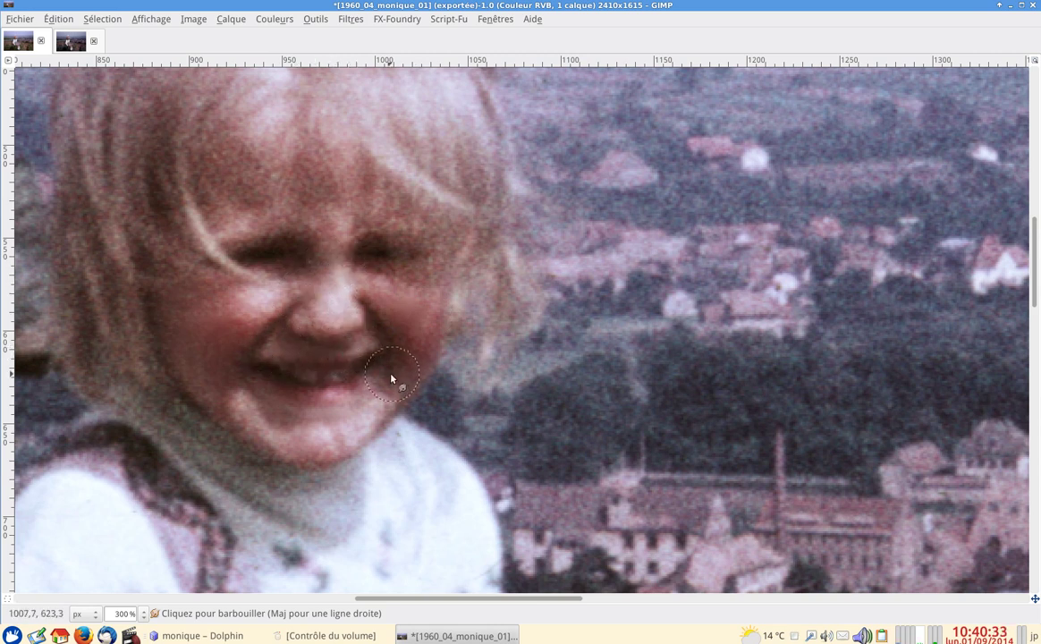
drag(264, 436, 211, 412)
drag(196, 314, 291, 313)
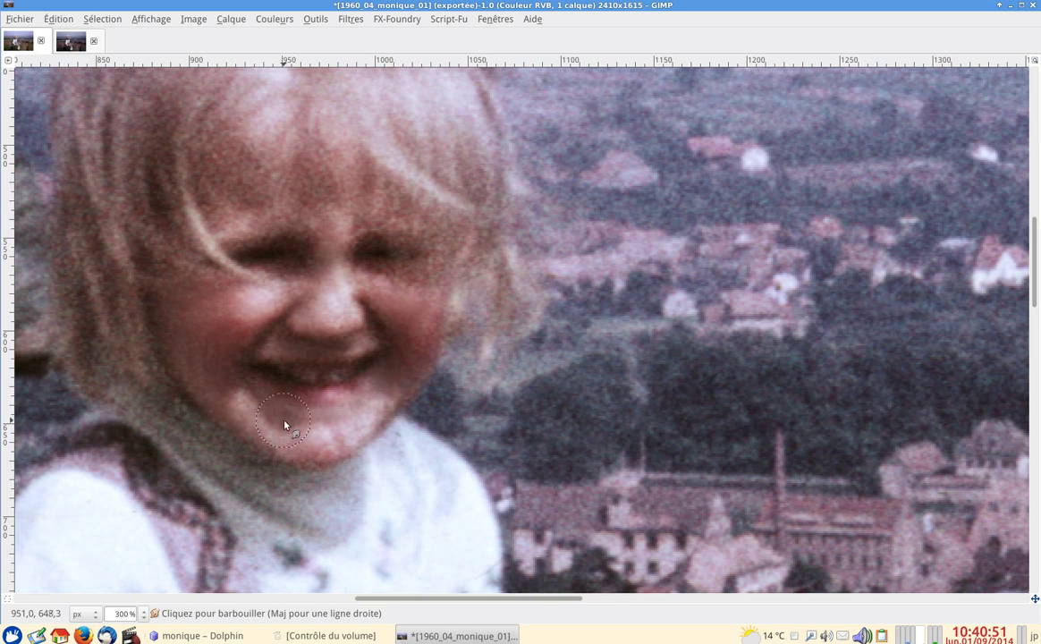
Revert the image in the undo history to the last healing stroke, before all the smudge strokes.
key(Tab)
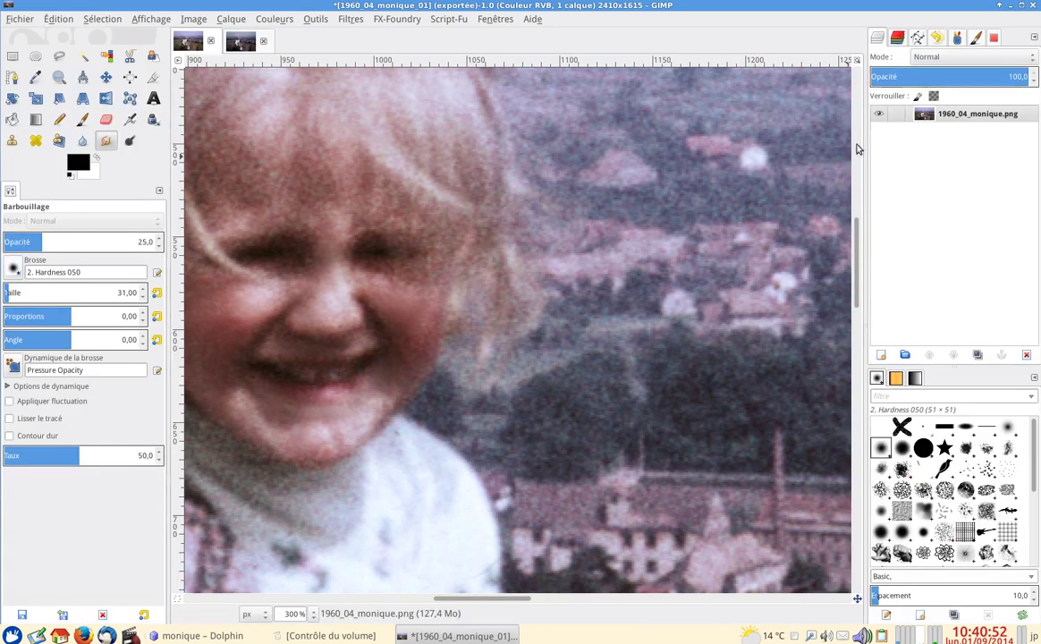
click(937, 38)
key(Down)
key(Down)
key(Down)
key(Down)
key(Down)
key(Down)
key(Down)
key(Down)
key(Down)
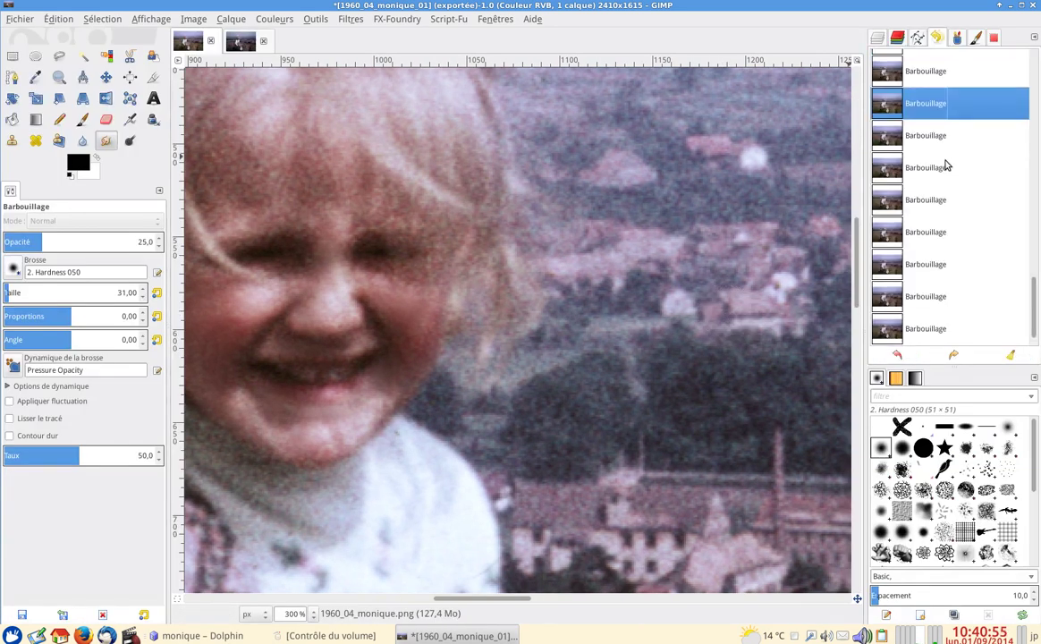
key(Down)
key(Down)
key(Down)
key(Down)
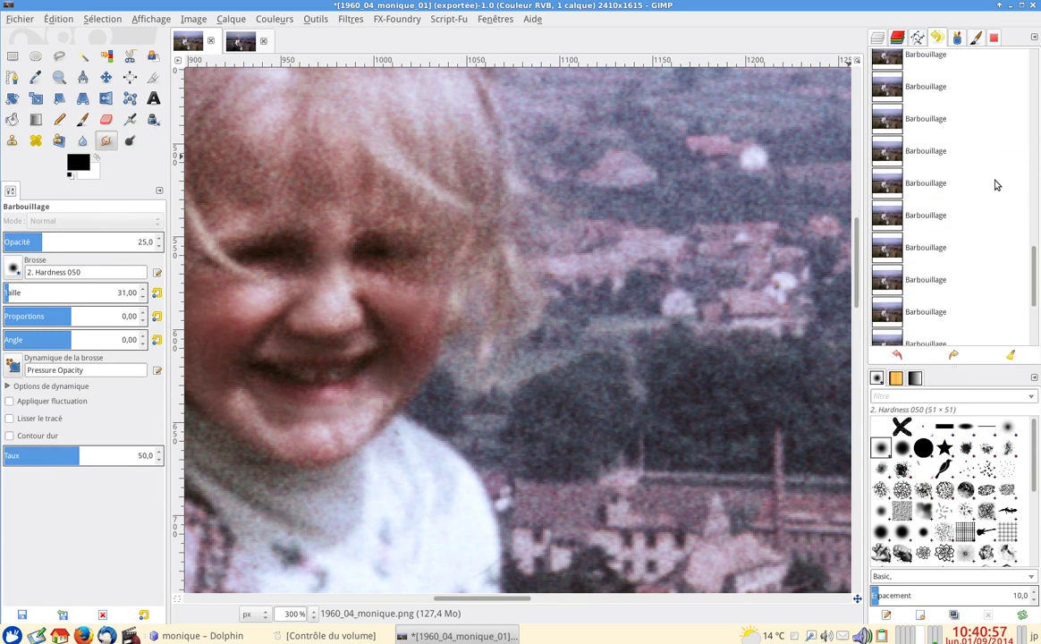
key(Down)
key(Down)
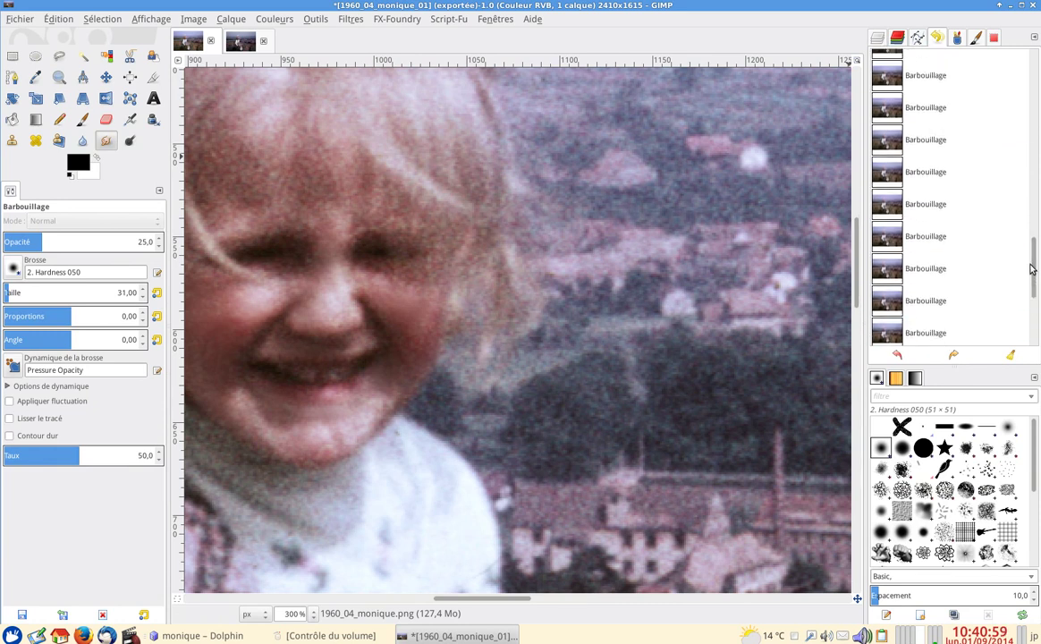
scroll(1020, 241, up, 1)
scroll(1020, 232, up, 5)
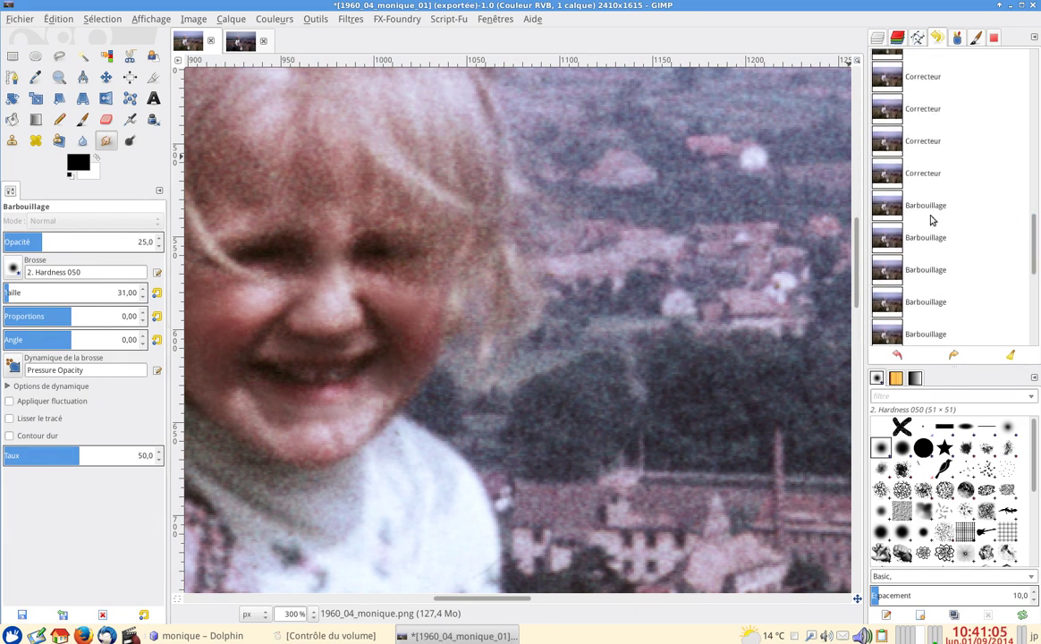
click(901, 174)
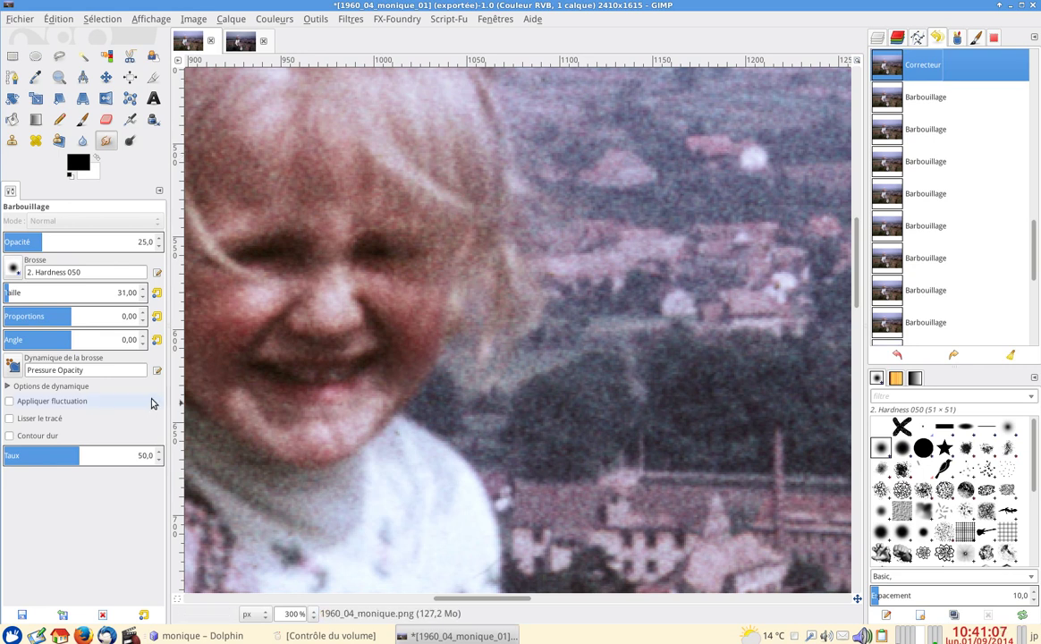
Reduce the smudge brush slightly and lightly smooth the grain on the girl's face again, including along her mouth.
key(space)
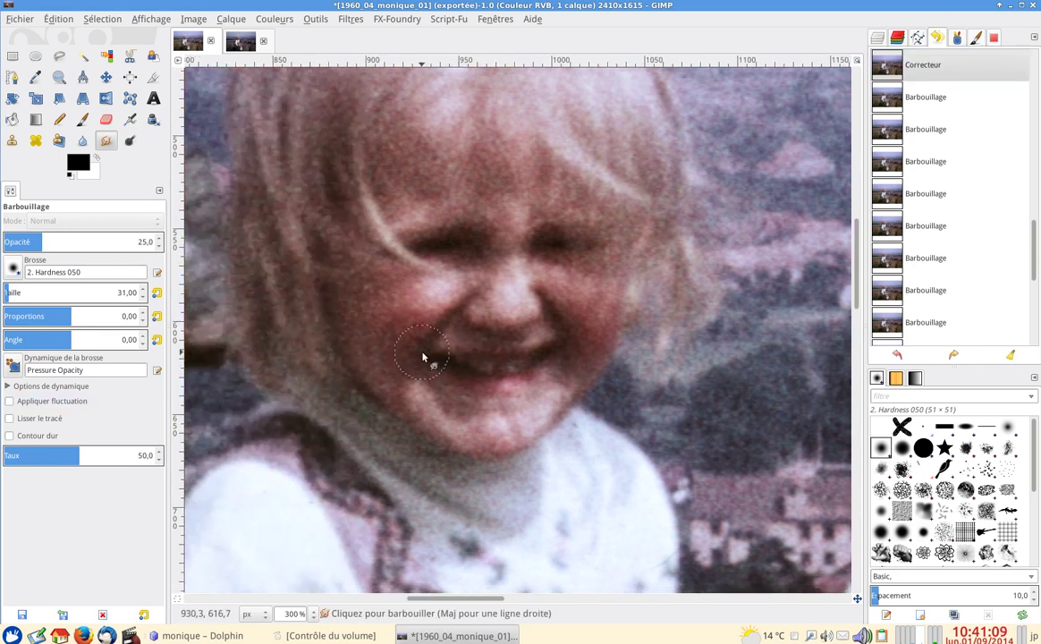
key(Tab)
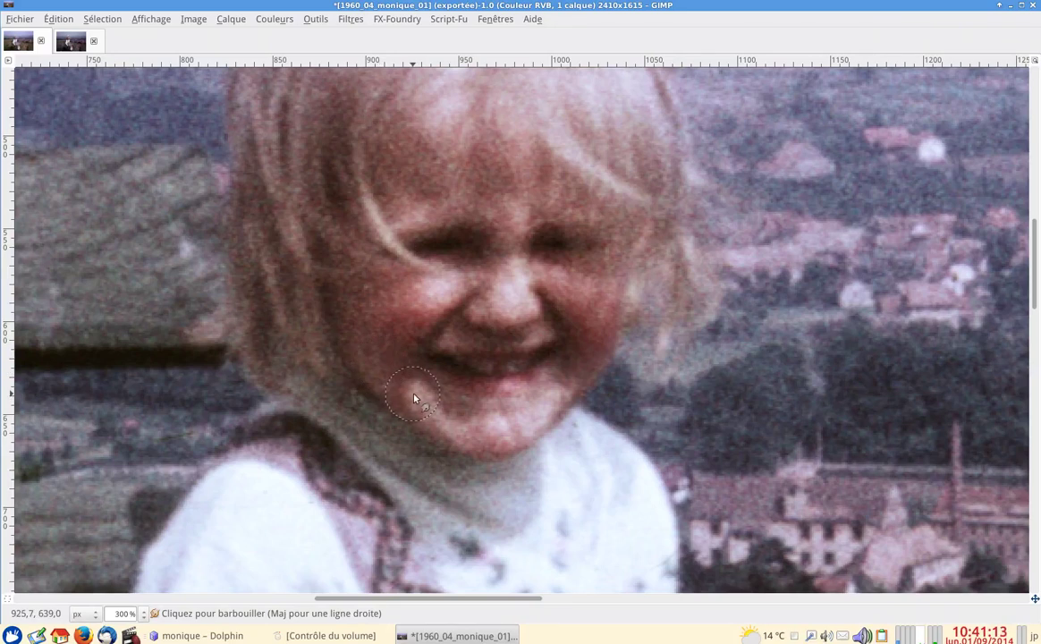
key(bracketright)
key(bracketleft)
key(bracketleft)
key(bracketleft)
drag(522, 354, 437, 356)
Lighten the midtones of the girl's teeth and lower lip with the Dodge tool at about 20 opacity.
key(Tab)
click(129, 141)
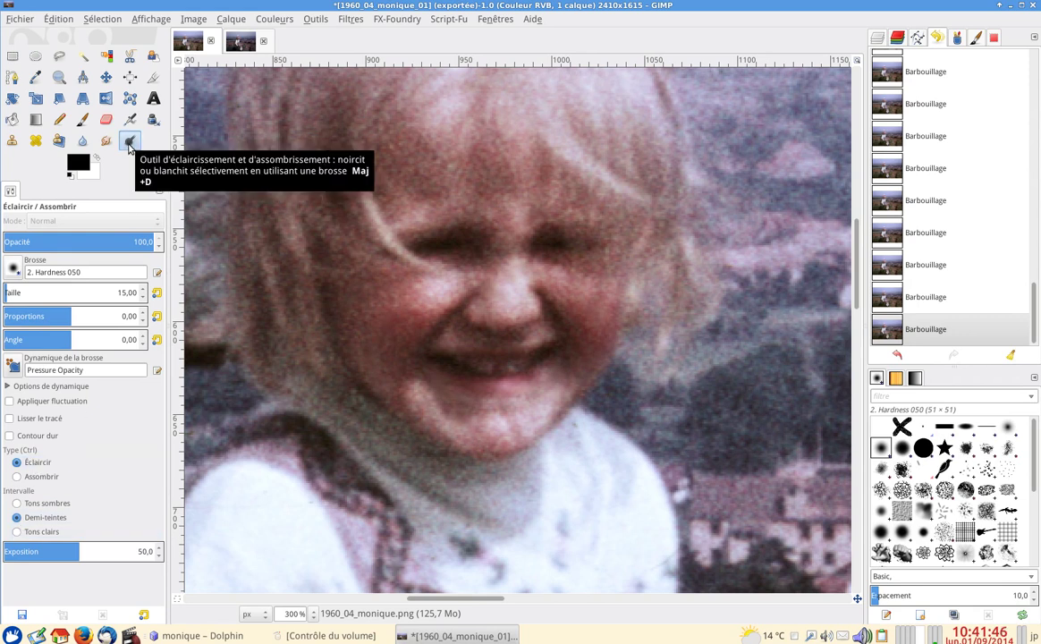
click(34, 242)
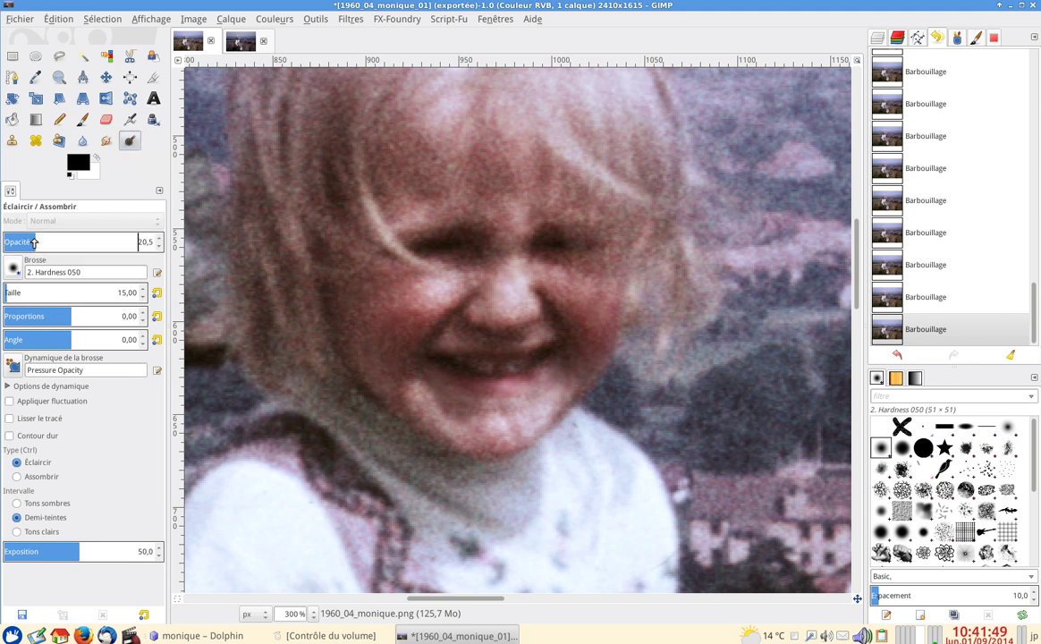
click(491, 367)
click(509, 367)
click(515, 366)
click(524, 366)
click(533, 367)
click(504, 367)
click(490, 368)
click(476, 366)
click(465, 371)
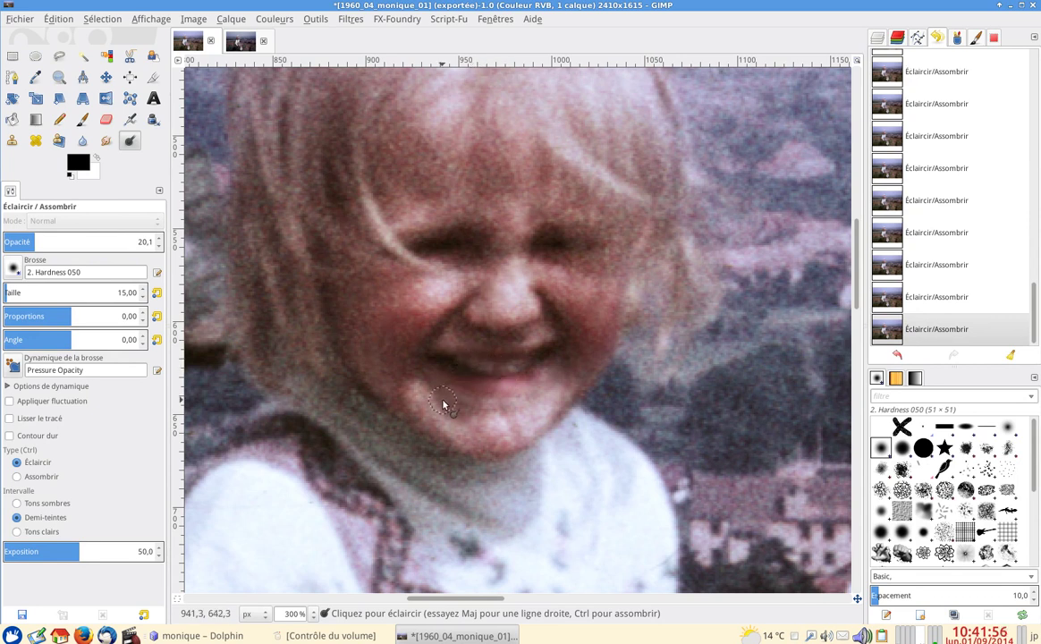
Export the retouched photo again as 1960_04_monique_01.png.
key(Tab)
key(minus)
key(minus)
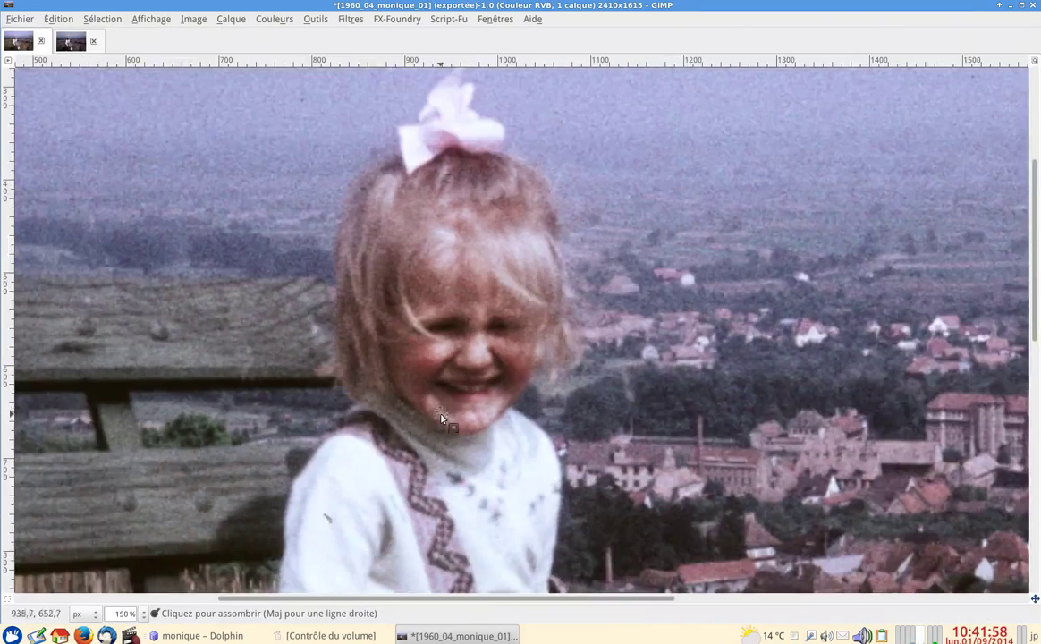
key(ctrl+e)
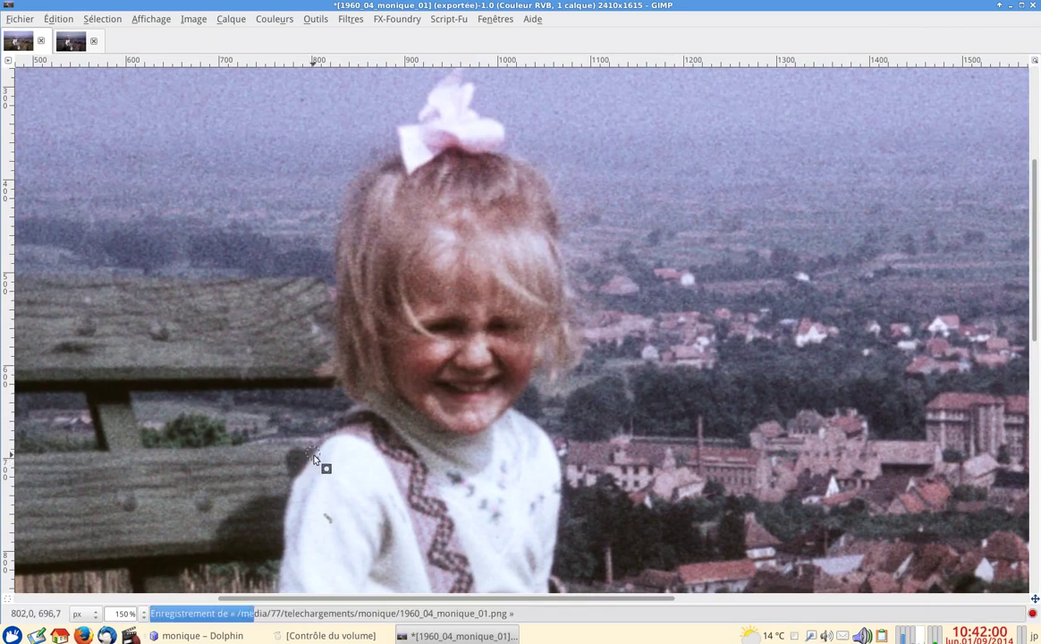
Heal the dark mark on the girl's sleeve and small specks on her sweater, sampling clean fabric nearby.
key(plus)
key(plus)
drag(337, 509, 362, 452)
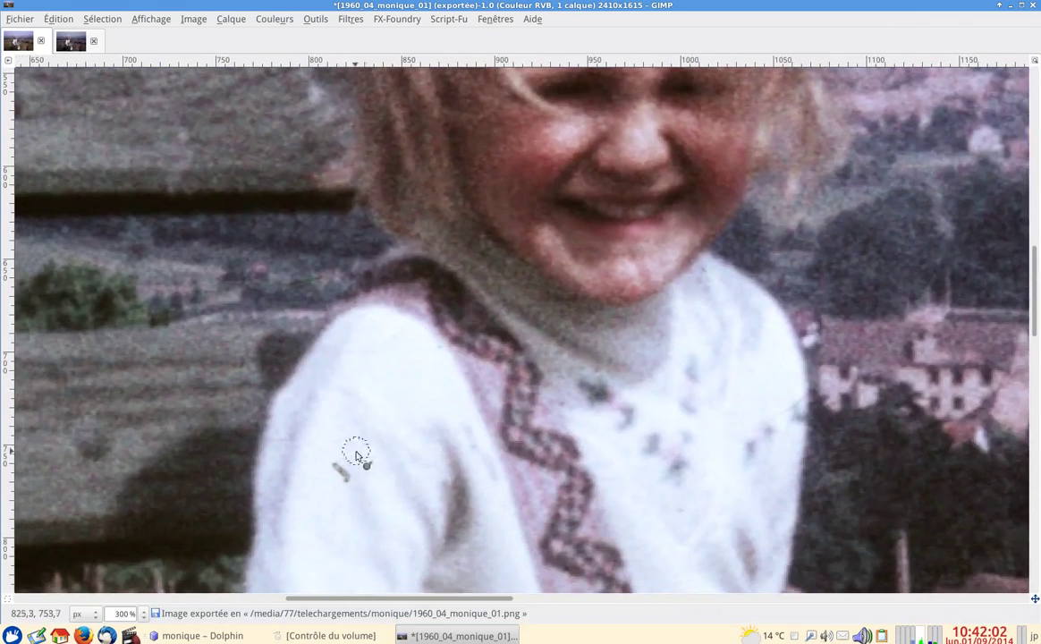
ctrl+click(344, 447)
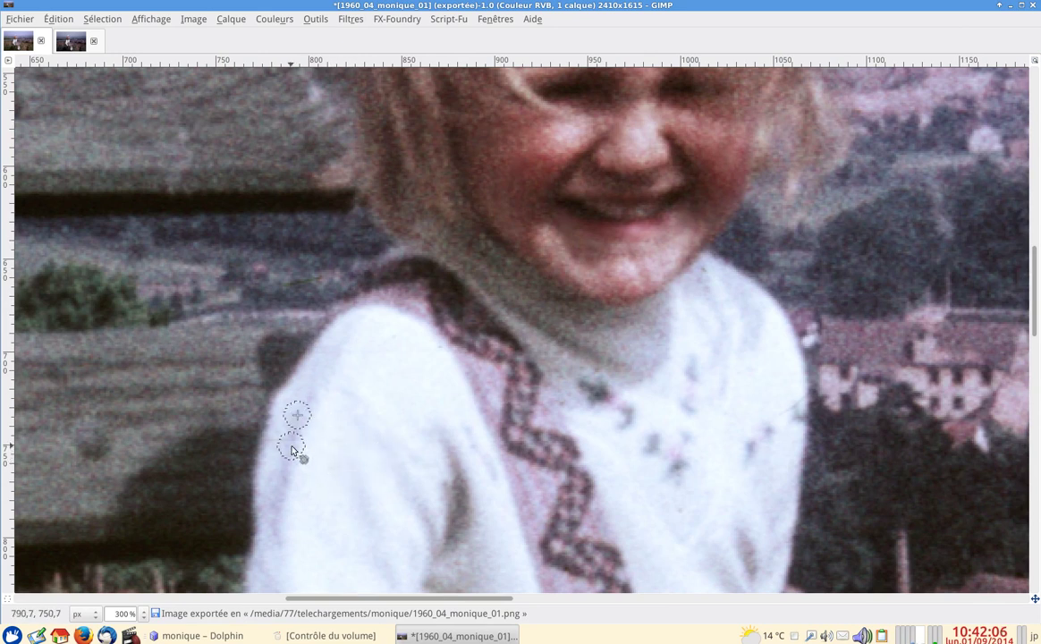
scroll(268, 288, down, 3)
scroll(268, 288, right, 3)
scroll(267, 288, down, 2)
scroll(268, 288, right, 2)
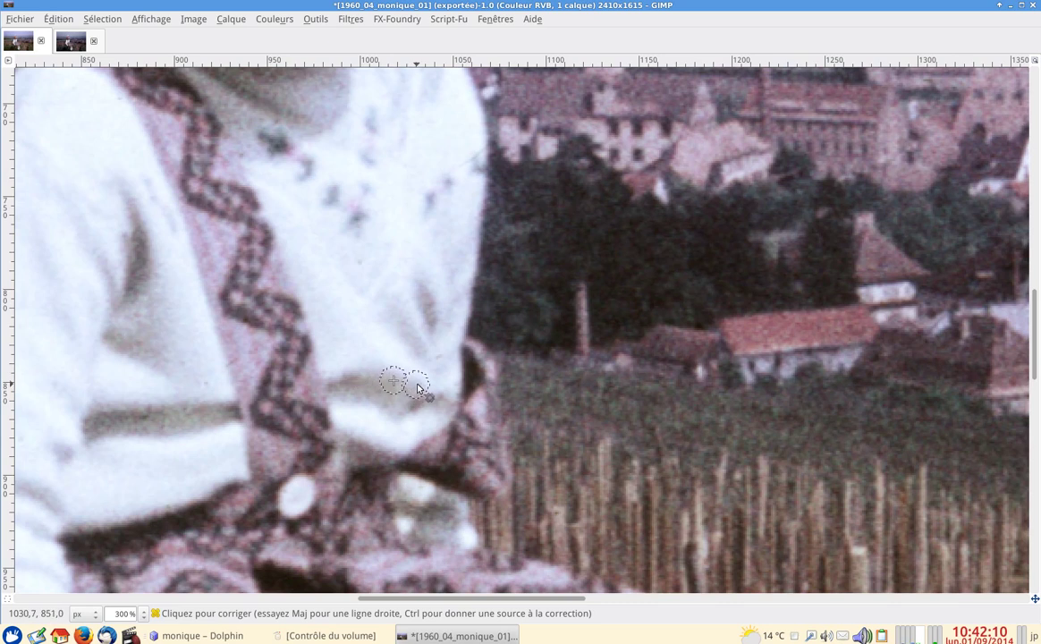
scroll(144, 420, down, 1)
scroll(249, 397, right, 8)
scroll(403, 429, up, 7)
scroll(445, 437, down, 4)
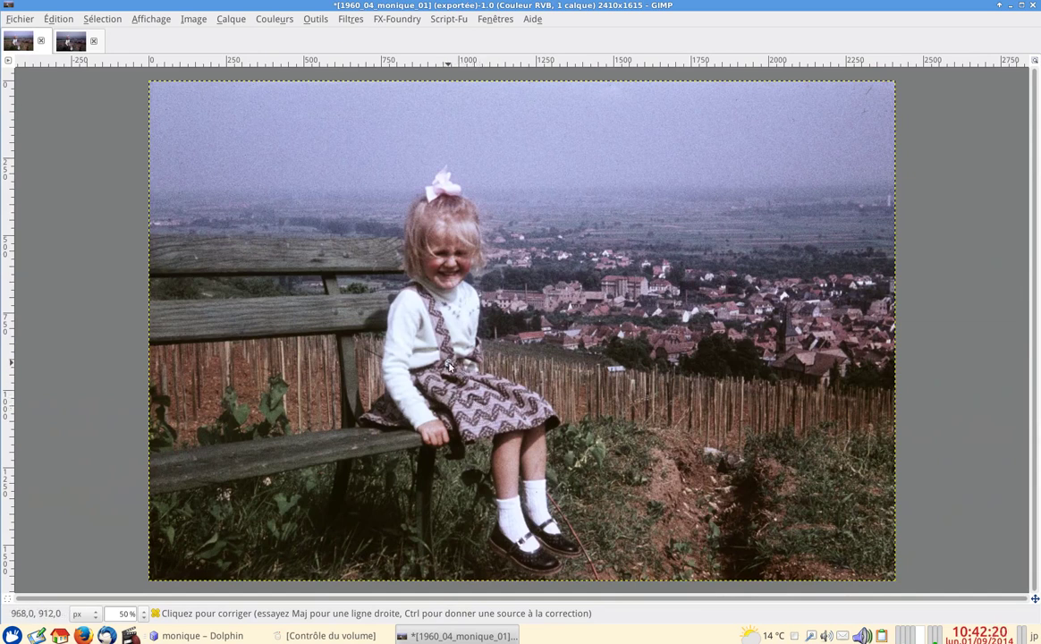
Set the master saturation to 20 and raise the yellow saturation with Hue-Saturation, and export the image again.
click(276, 19)
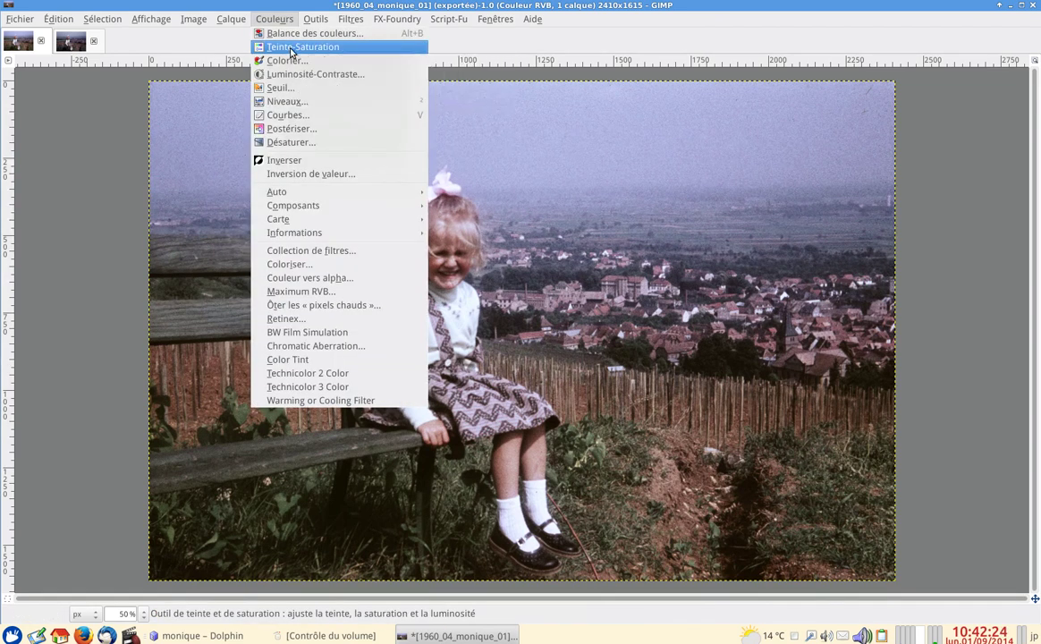
click(290, 49)
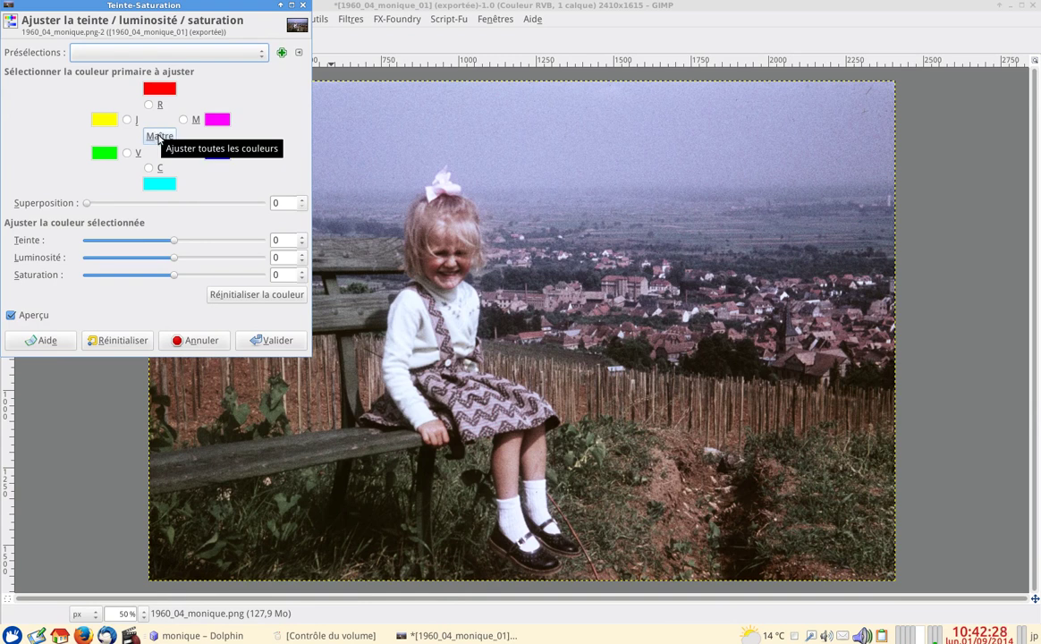
drag(175, 279, 179, 280)
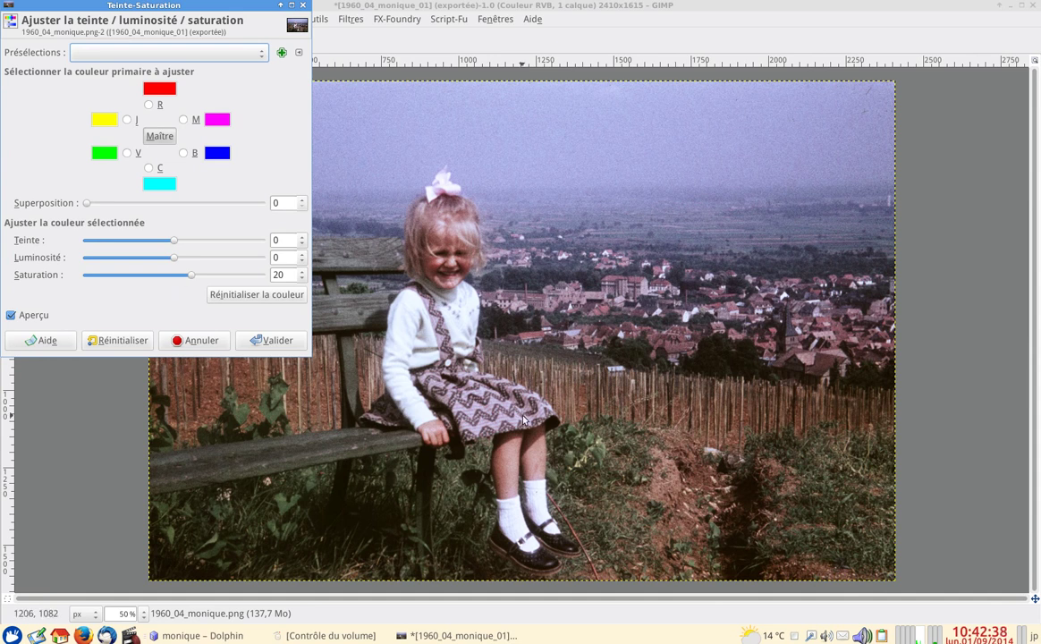
click(127, 119)
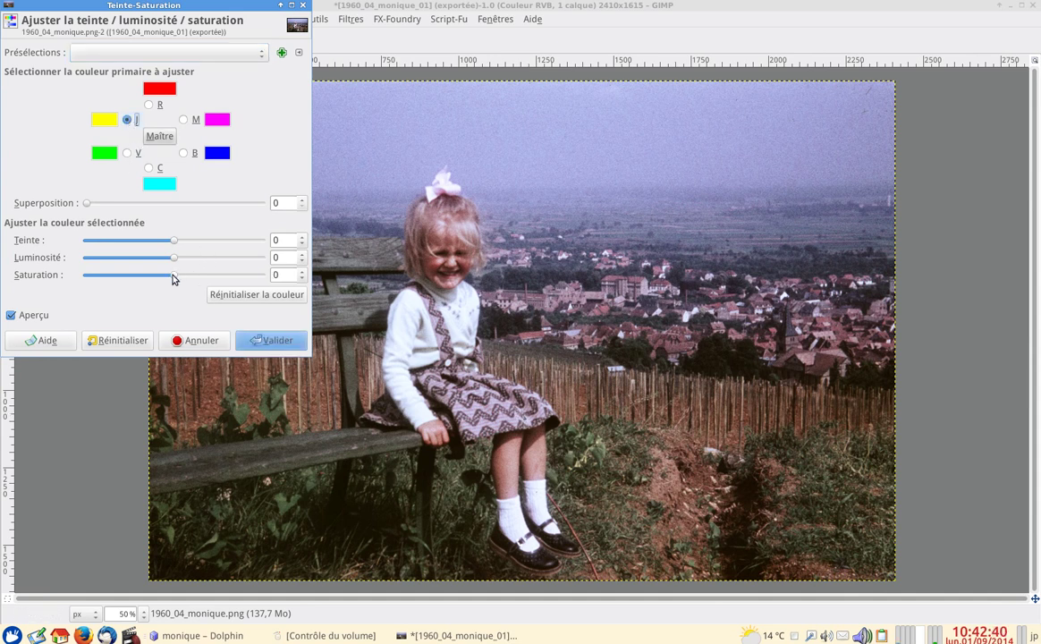
scroll(175, 279, up, 12)
key(Return)
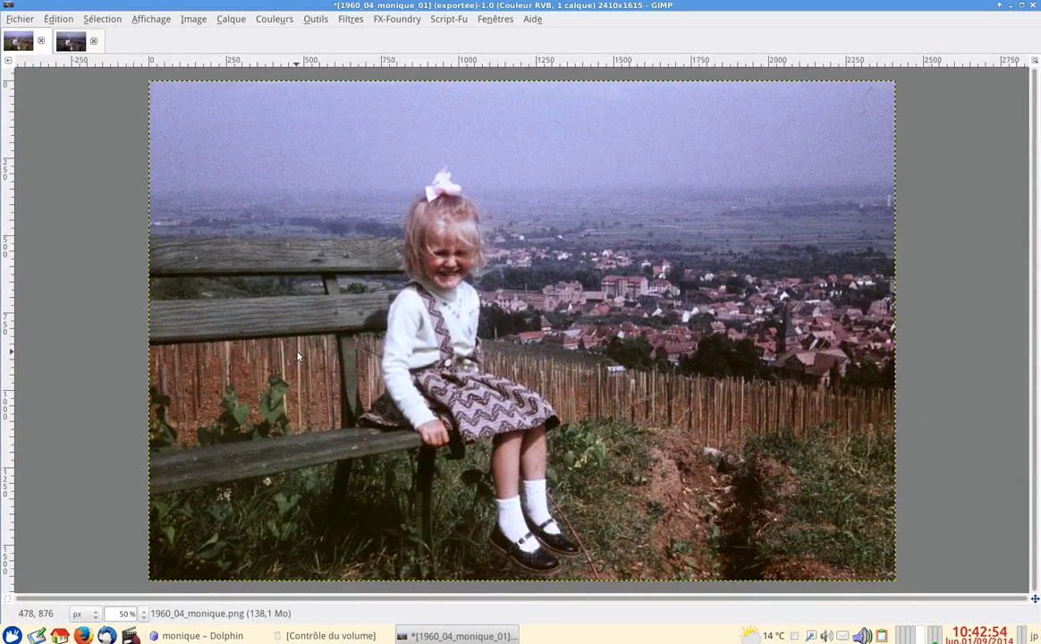
key(ctrl+e)
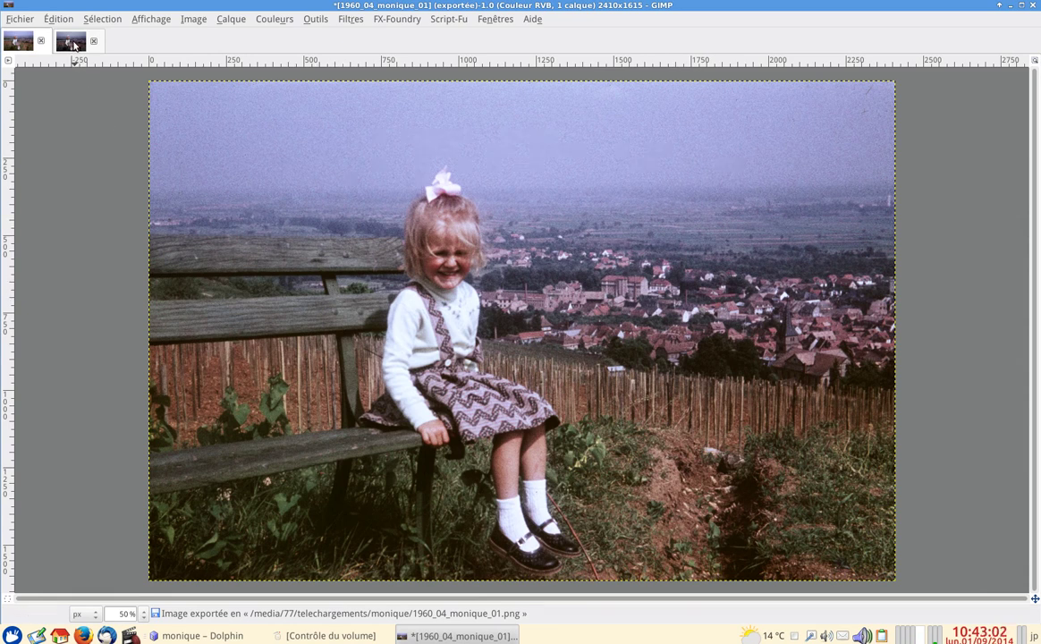
Compare the restored photo with the untitled original copy, viewing both at the same 33.3% zoom.
click(271, 21)
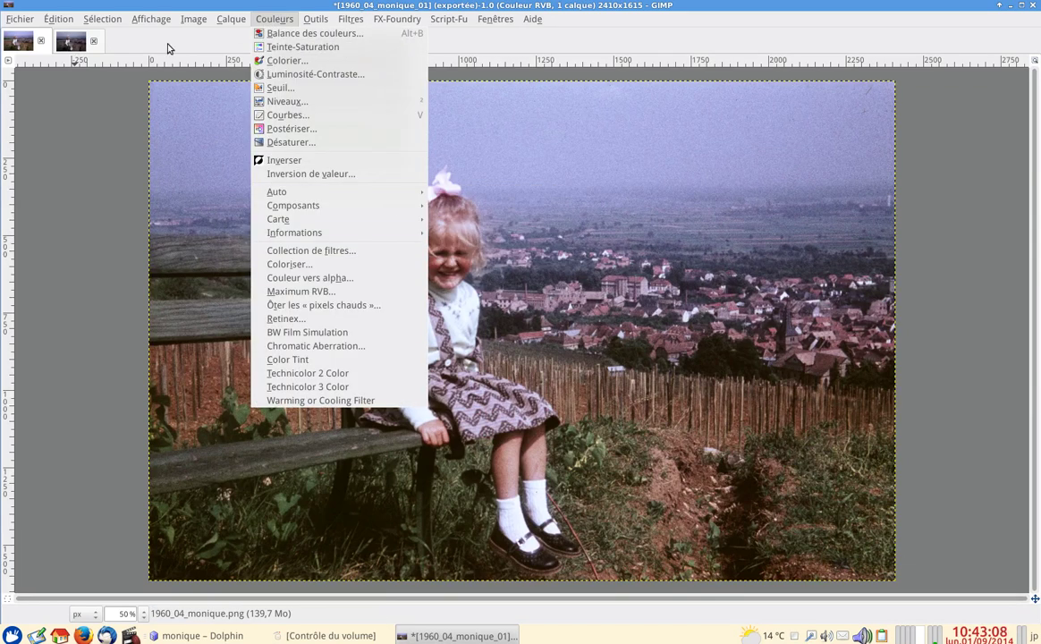
key(Escape)
click(68, 44)
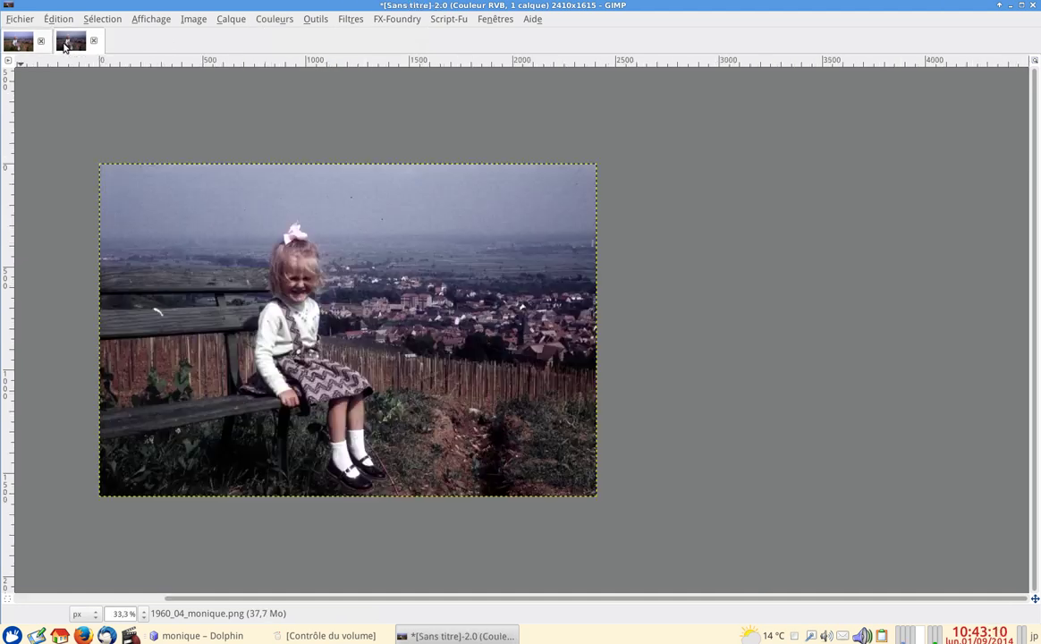
key(shift+ctrl+j)
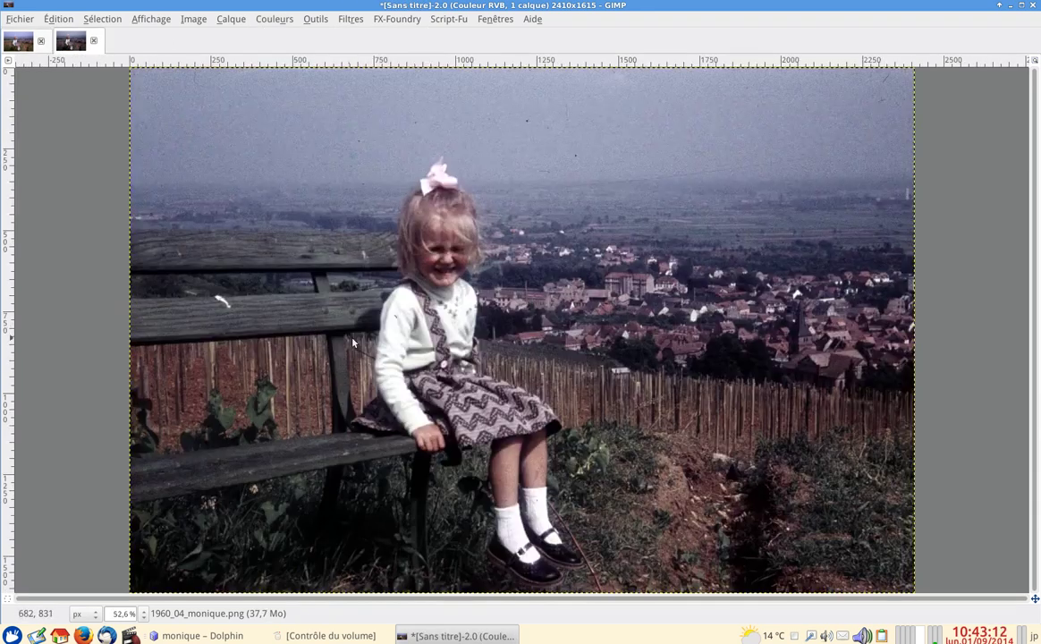
key(grave)
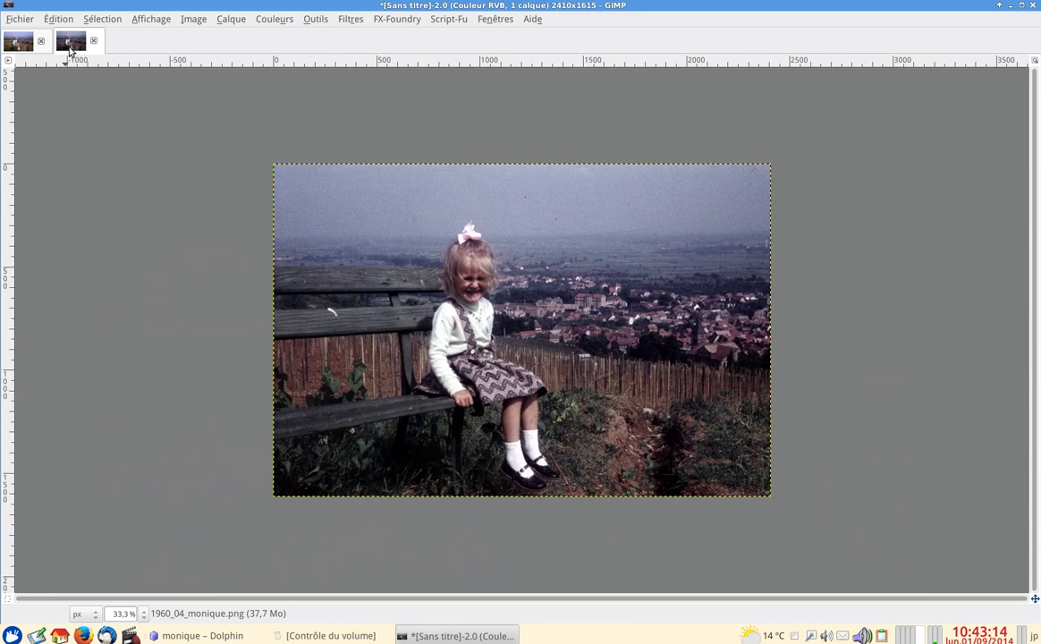
click(16, 43)
key(grave)
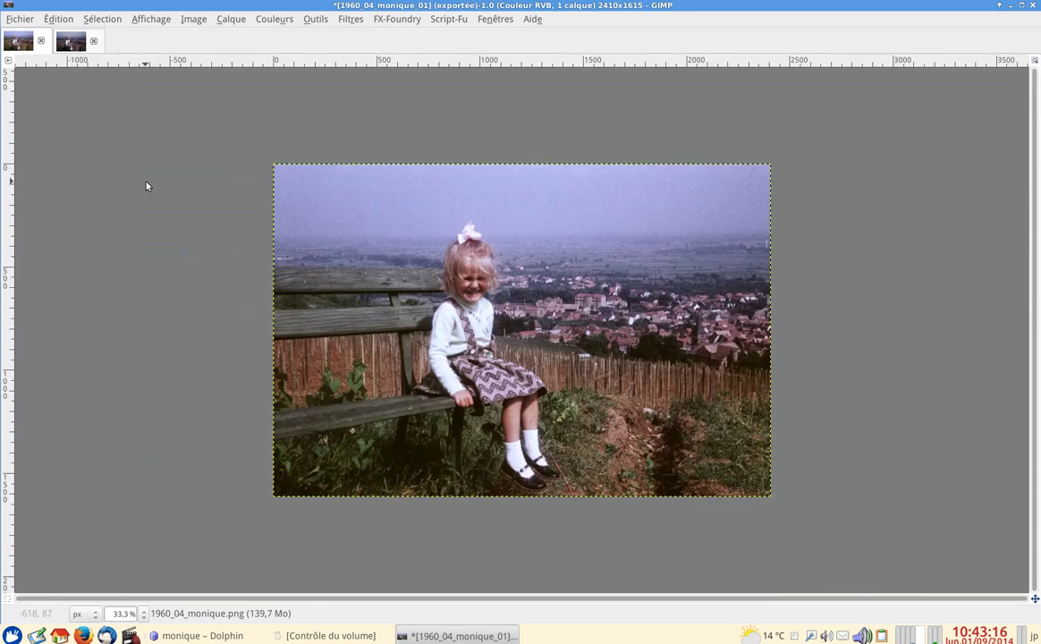
click(70, 44)
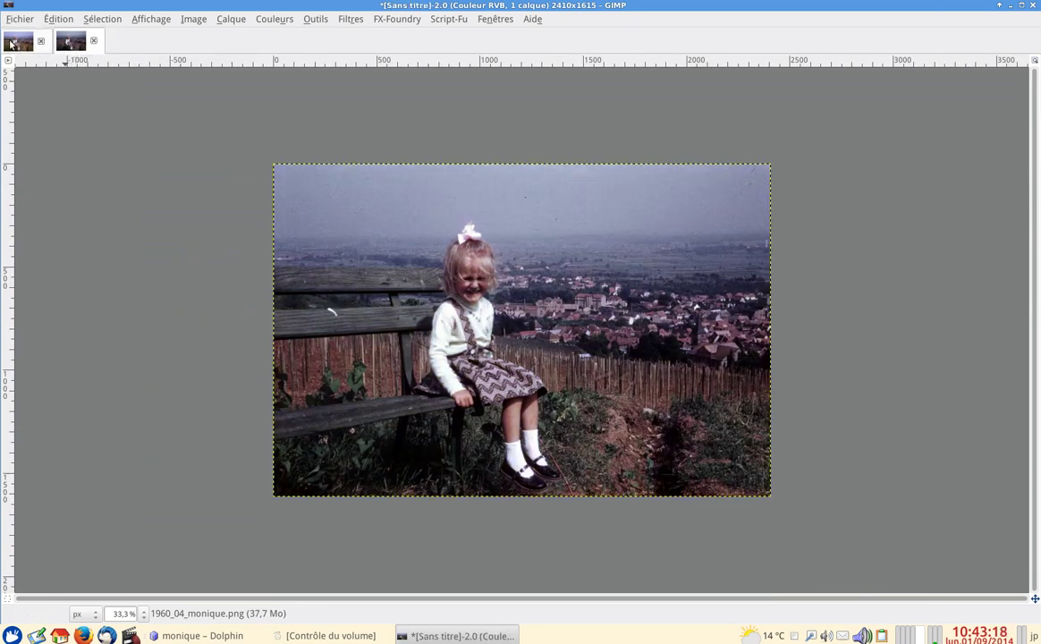
click(10, 43)
click(63, 41)
click(31, 43)
key(alt+2)
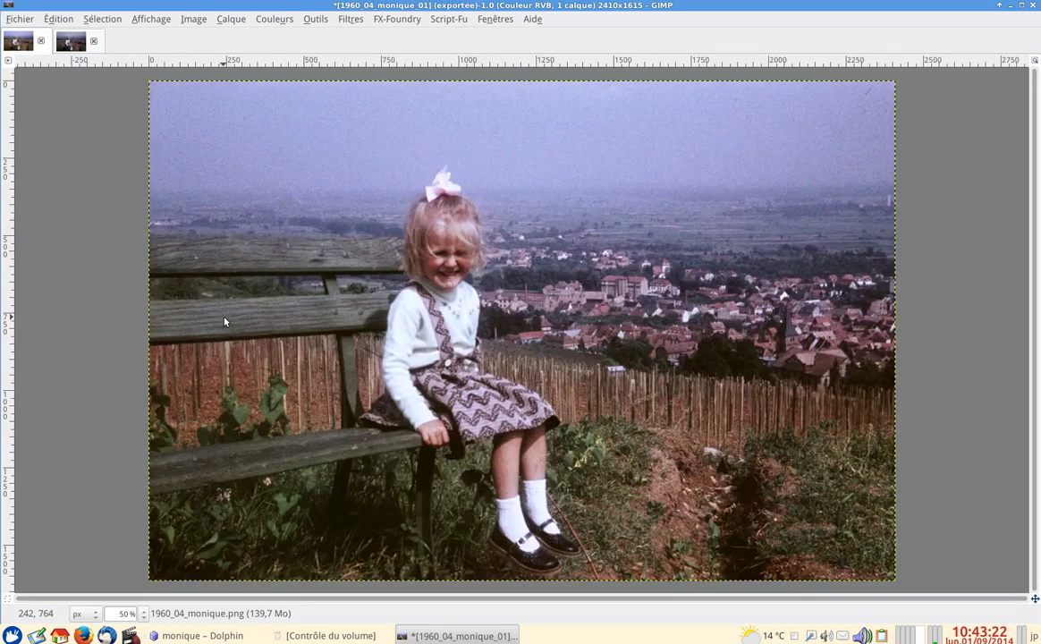
Sharpen the restored photo with the Unsharp Mask filter, setting the radius to 1.
key(alt+1)
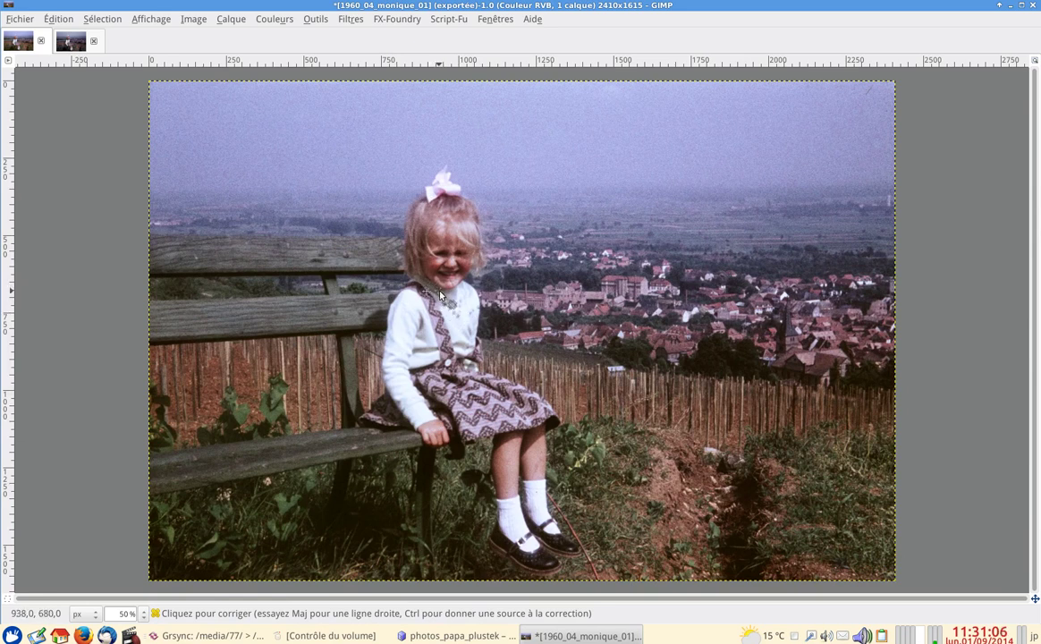
ctrl+scroll(329, 233, up, 3)
ctrl+scroll(329, 232, down, 3)
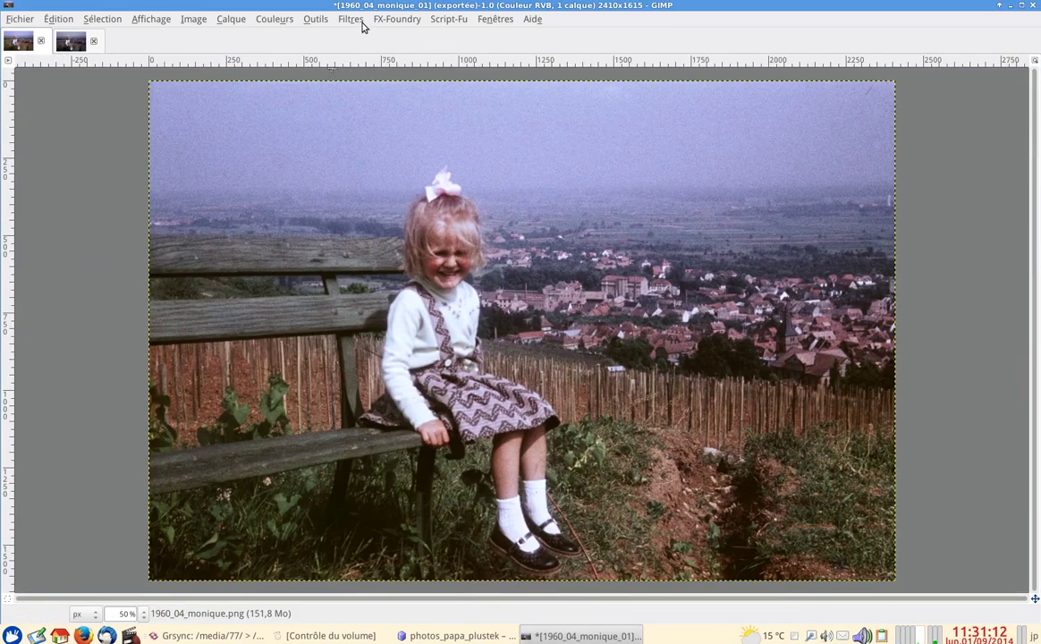
click(333, 22)
mouse_move(376, 85)
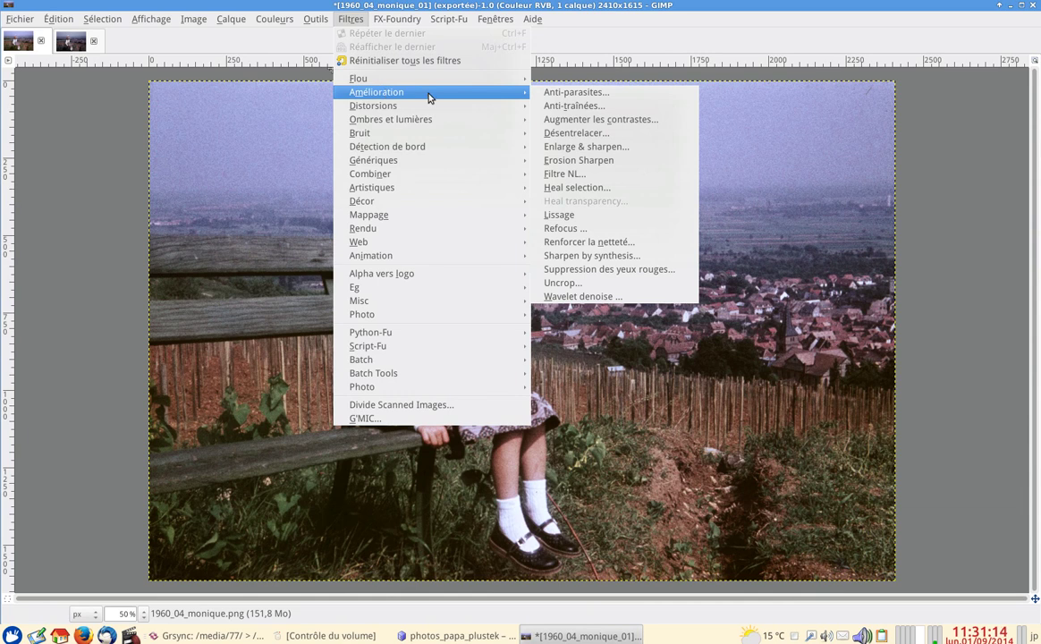
click(596, 243)
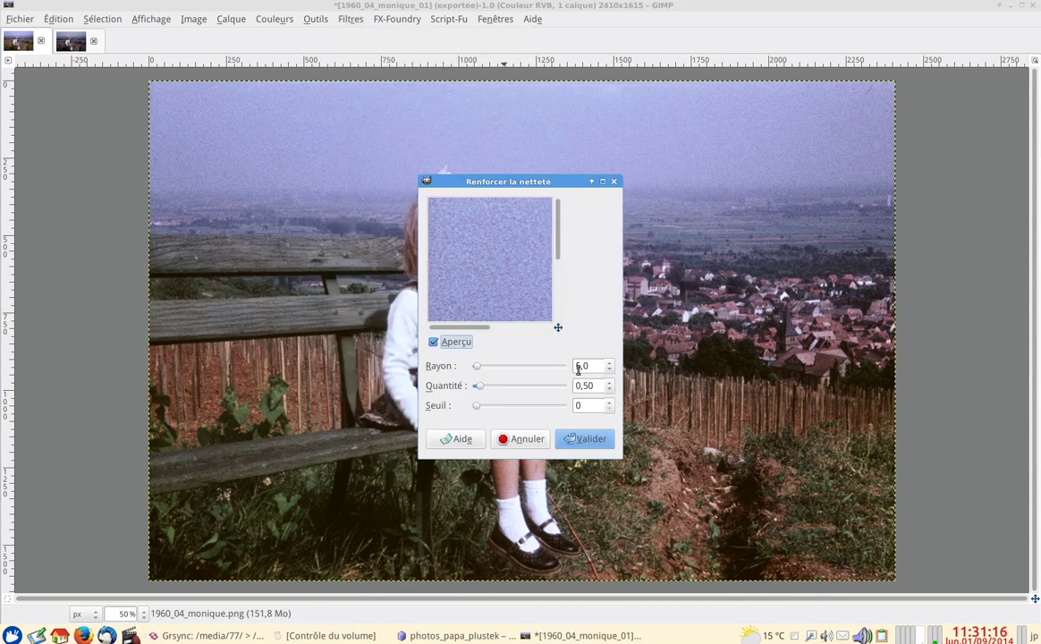
drag(594, 366, 570, 366)
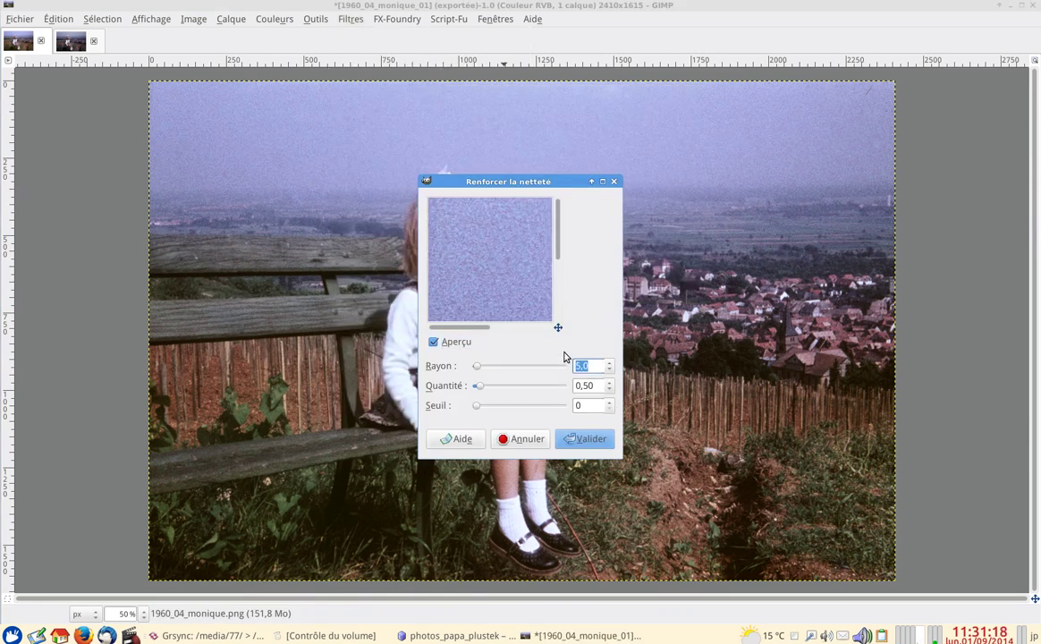
text(1)
click(593, 442)
key(ctrl)
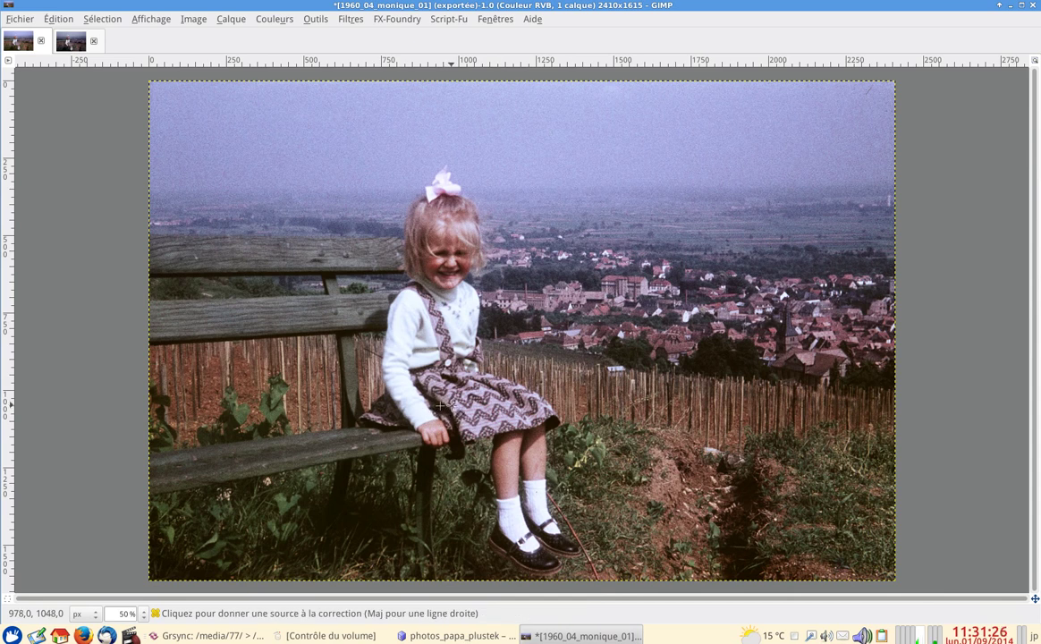
Inspect the sharpening on the girl's face at 200% zoom, then view the whole photo at 50%.
scroll(441, 401, up, 4)
scroll(409, 98, up, 6)
scroll(518, 450, up, 2)
scroll(518, 450, left, 1)
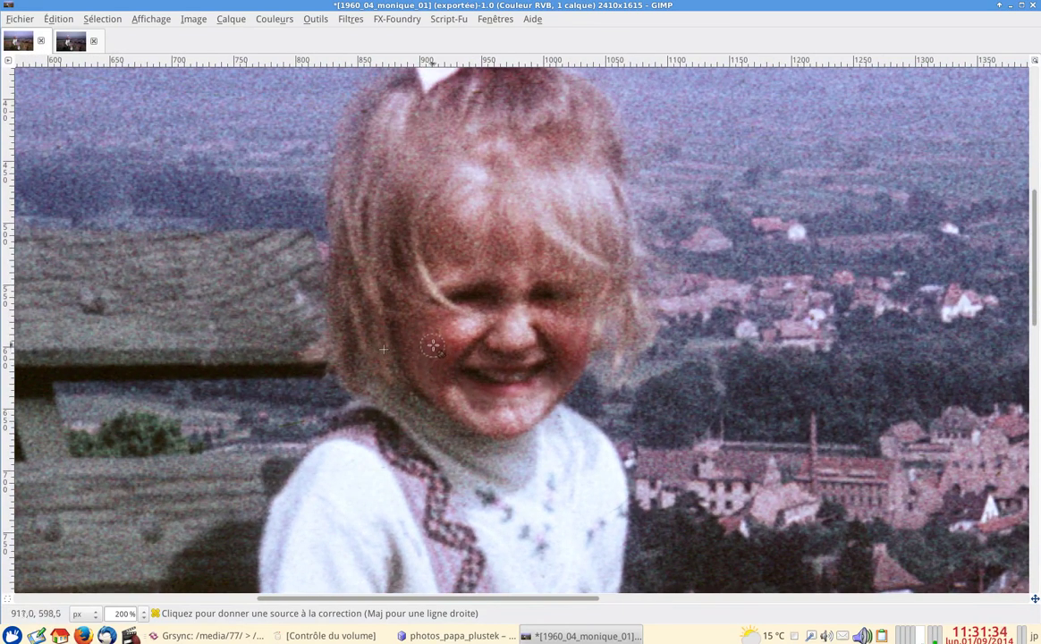
scroll(431, 348, down, 4)
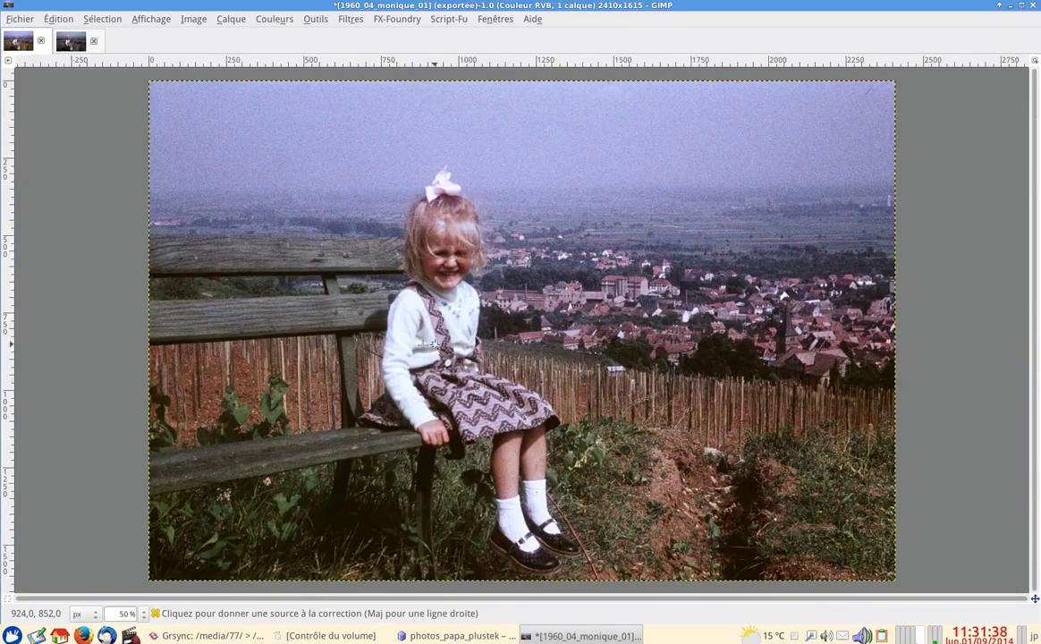
ctrl+click(432, 343)
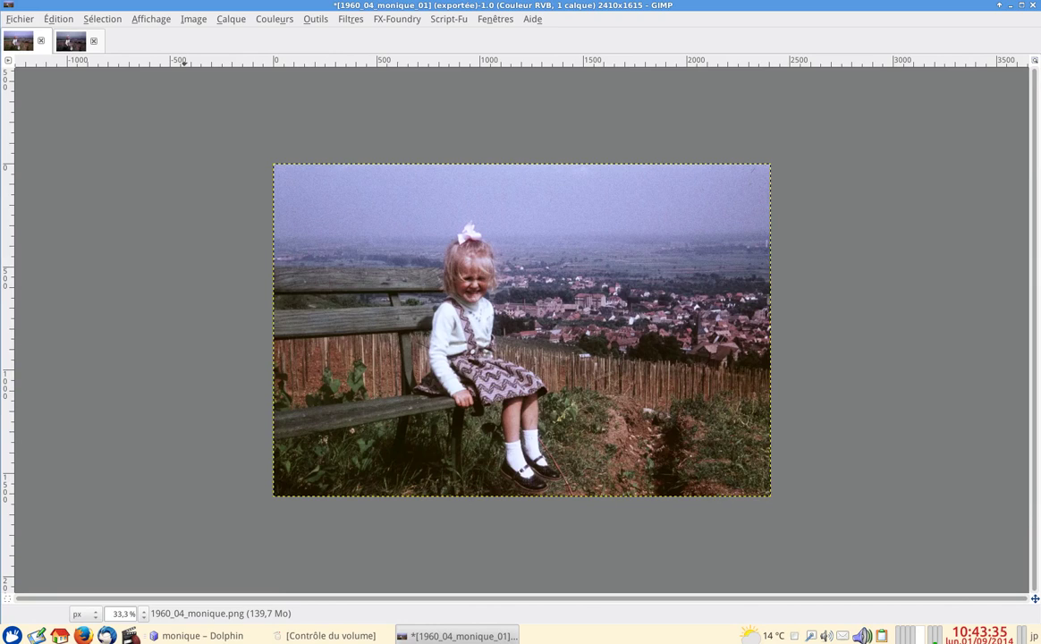
Switch to the monique folder in Dolphin and open 1964_10_vendanges_repas.png in full screen.
click(195, 635)
click(411, 549)
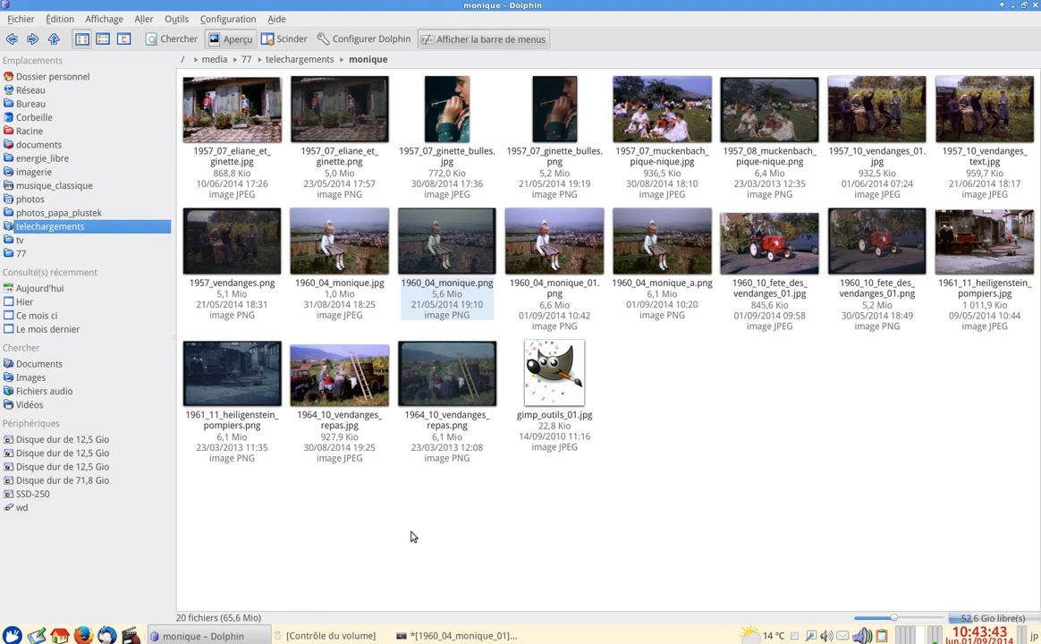
click(447, 393)
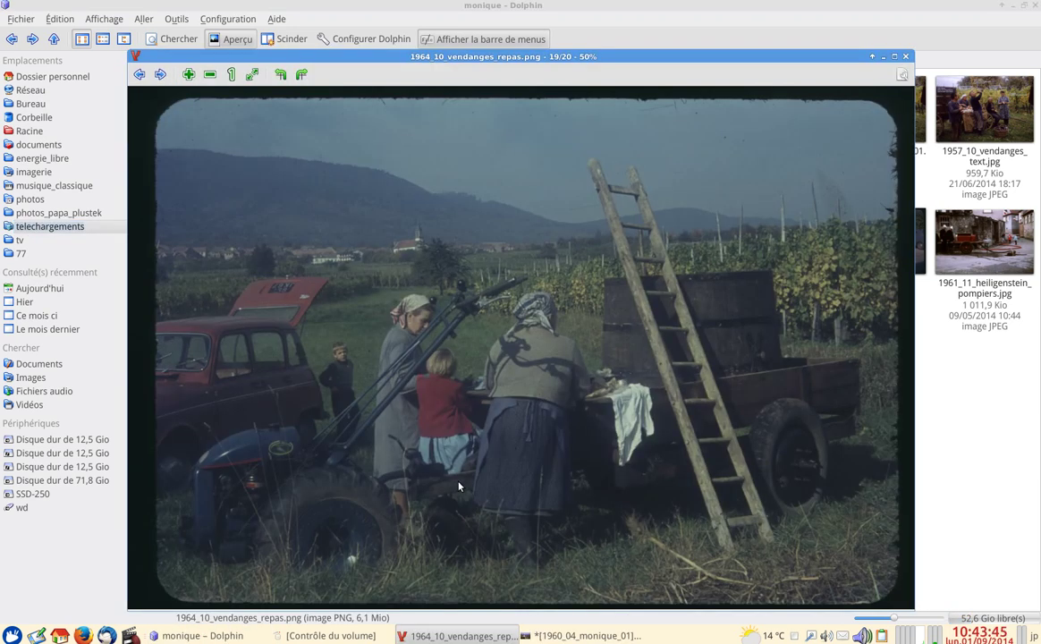
double_click(411, 239)
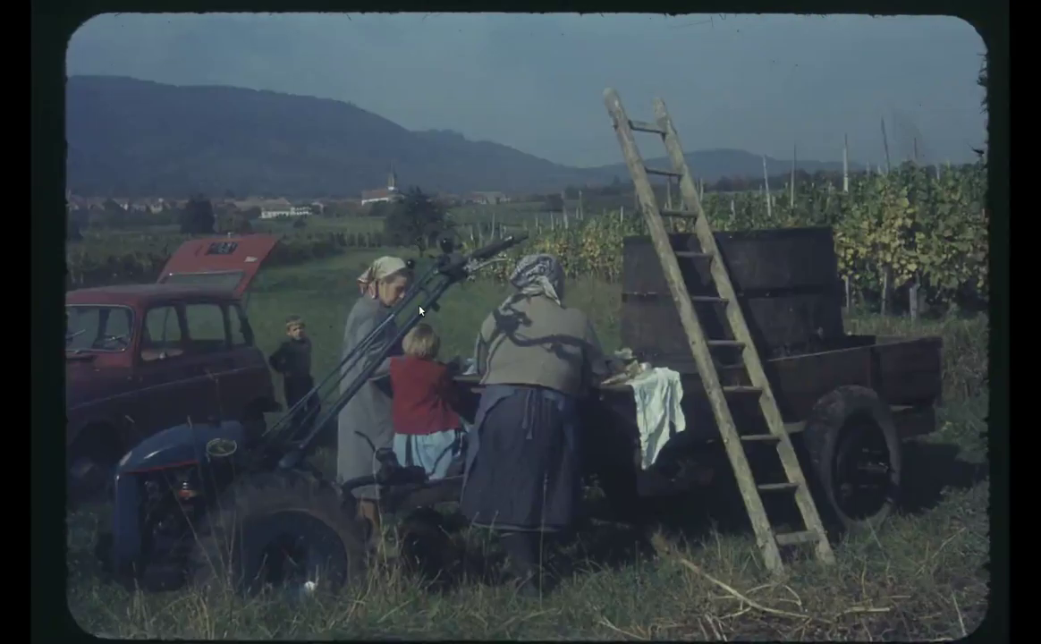
Compare the original scans with the restored versions of the harvest meal, fire pump and red tractor photos.
key(Right)
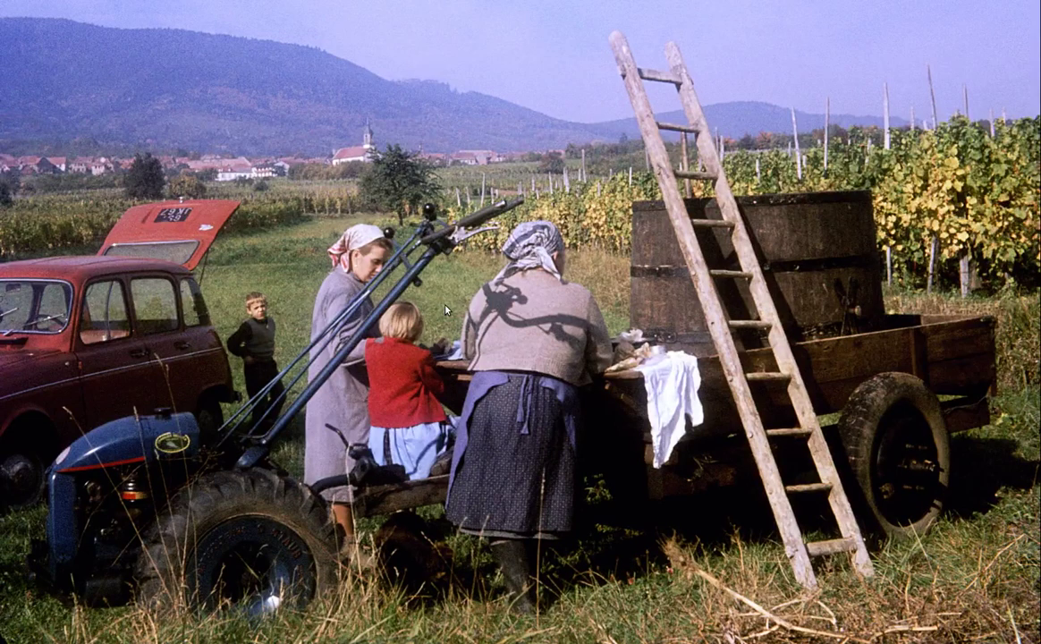
key(Right)
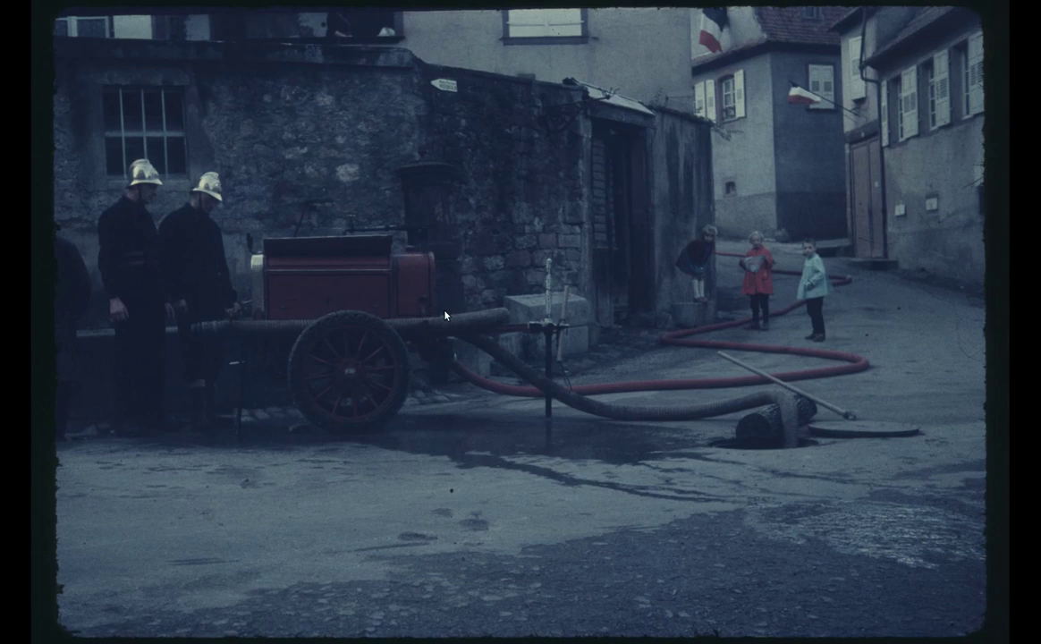
key(Right)
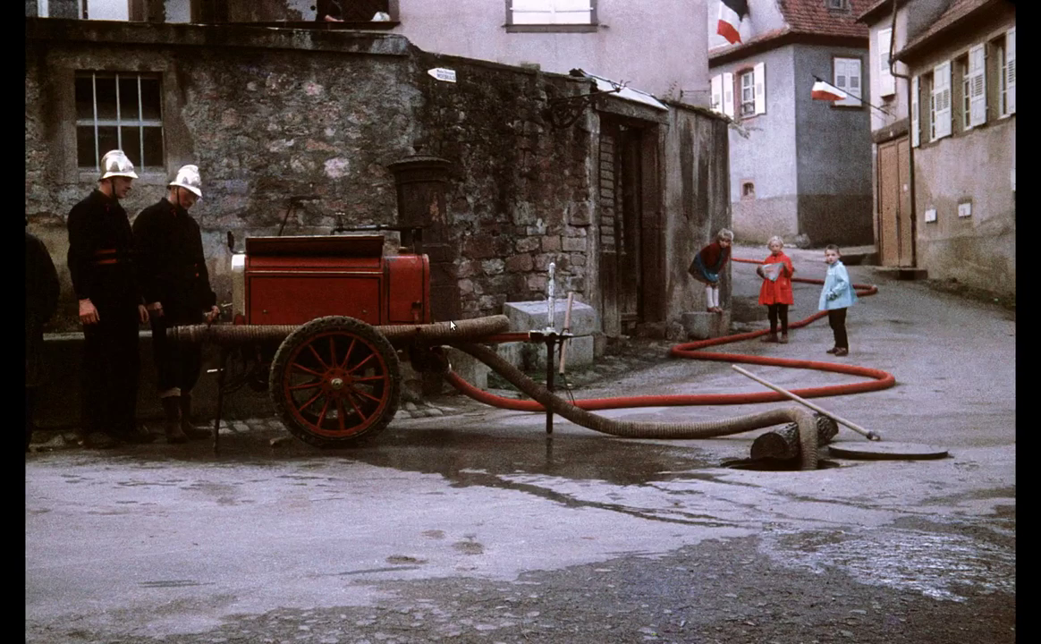
key(Right)
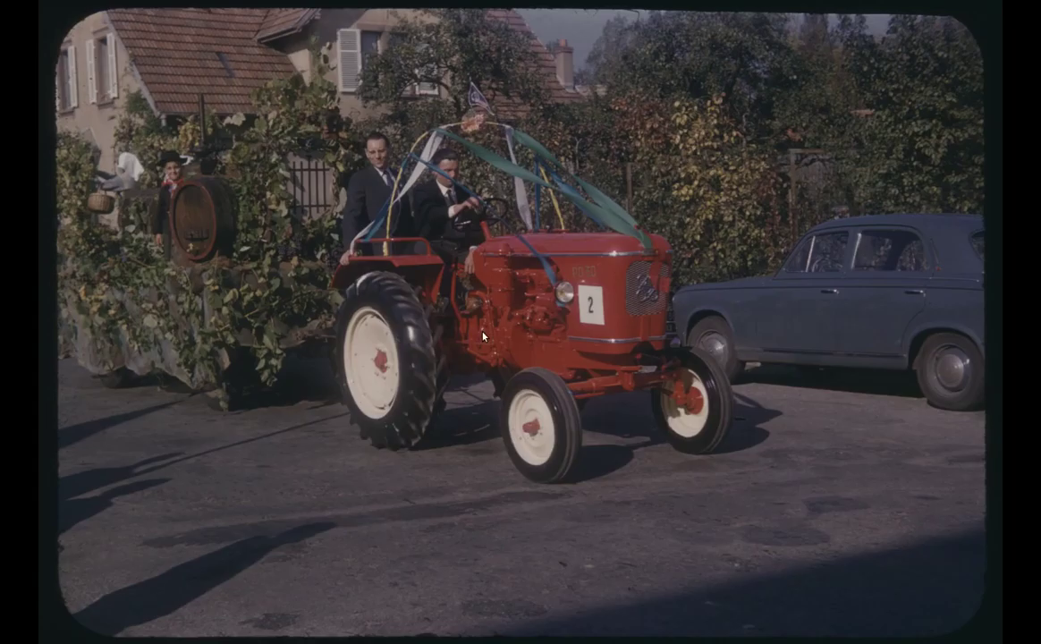
key(Right)
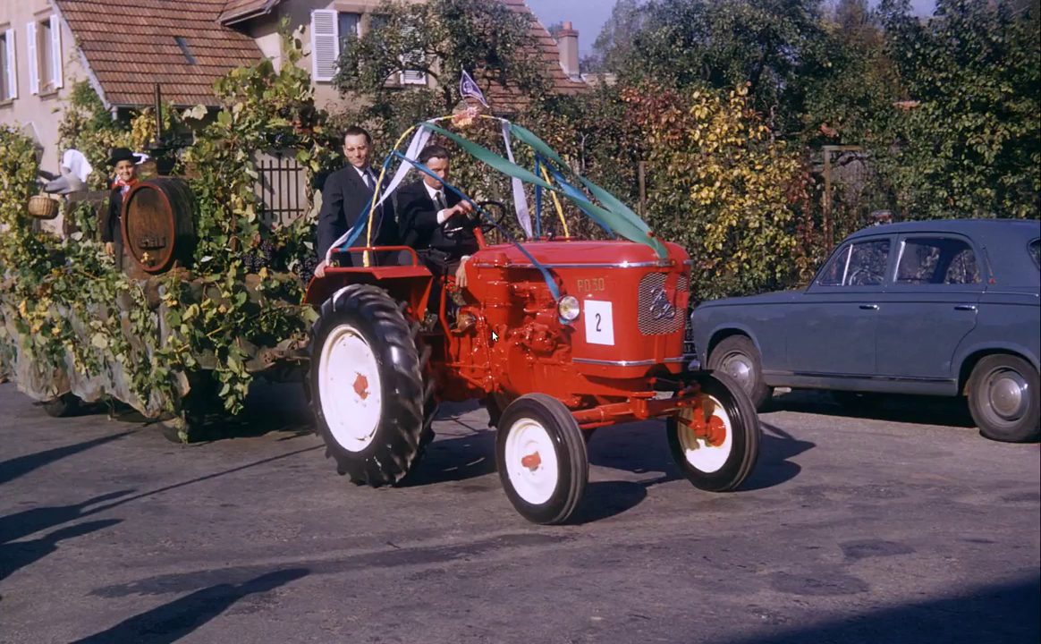
Compare the saved versions of the photo of the girl on the bench in full screen.
key(Right)
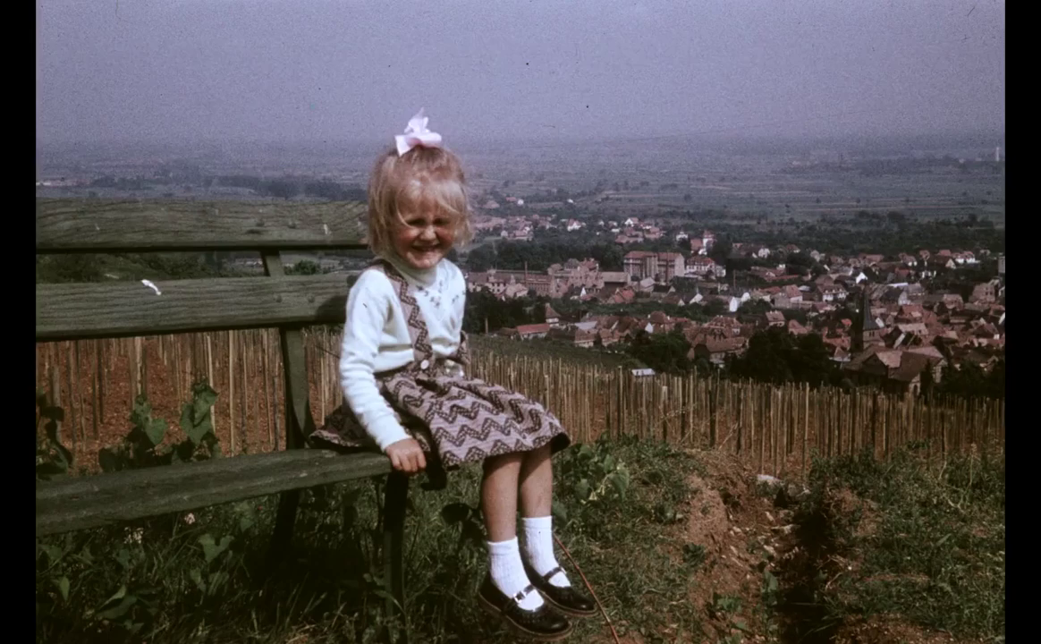
key(Right)
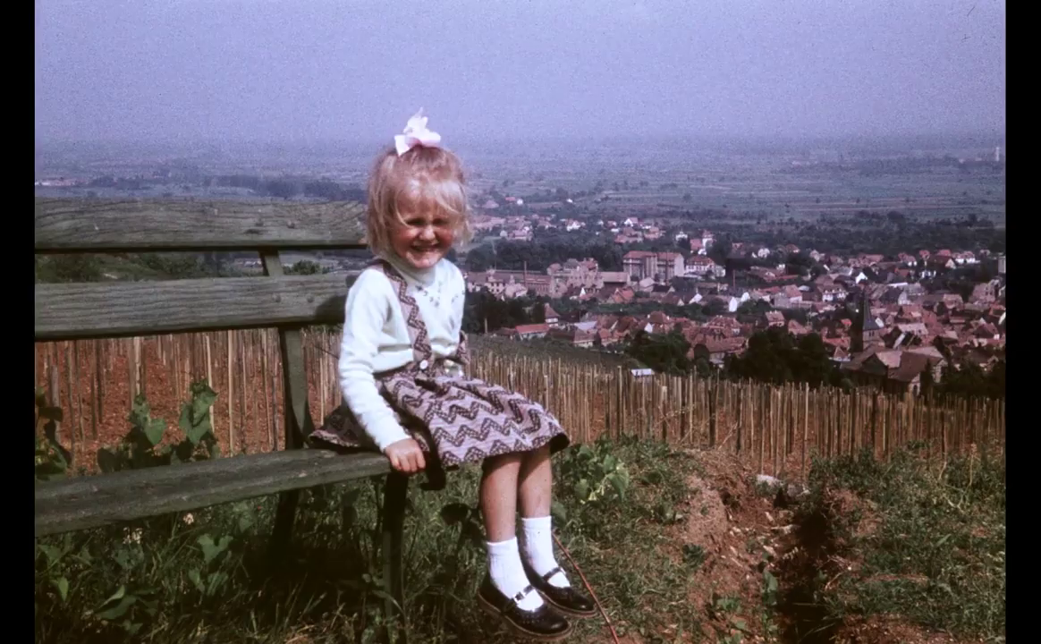
key(Left)
key(Right)
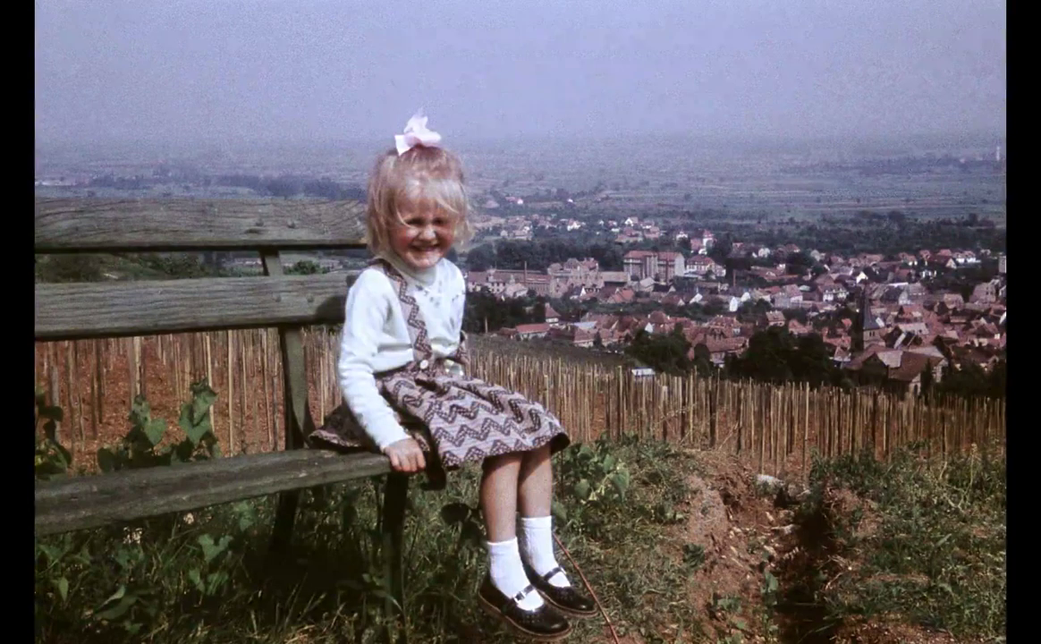
Look through the remaining 1957 photos in full screen and close the image viewer.
key(Right)
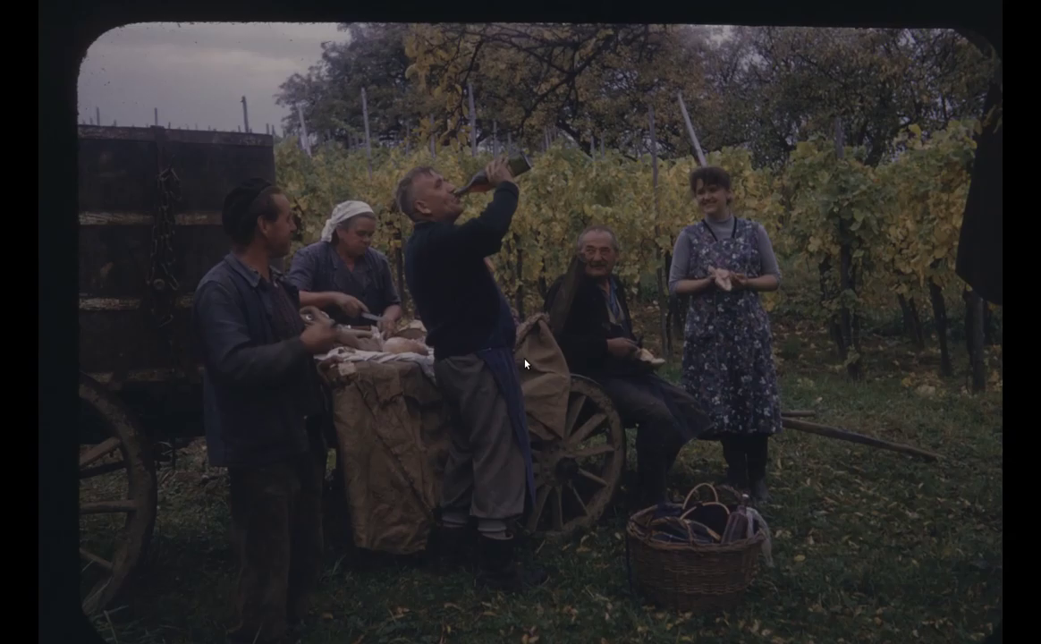
key(Right)
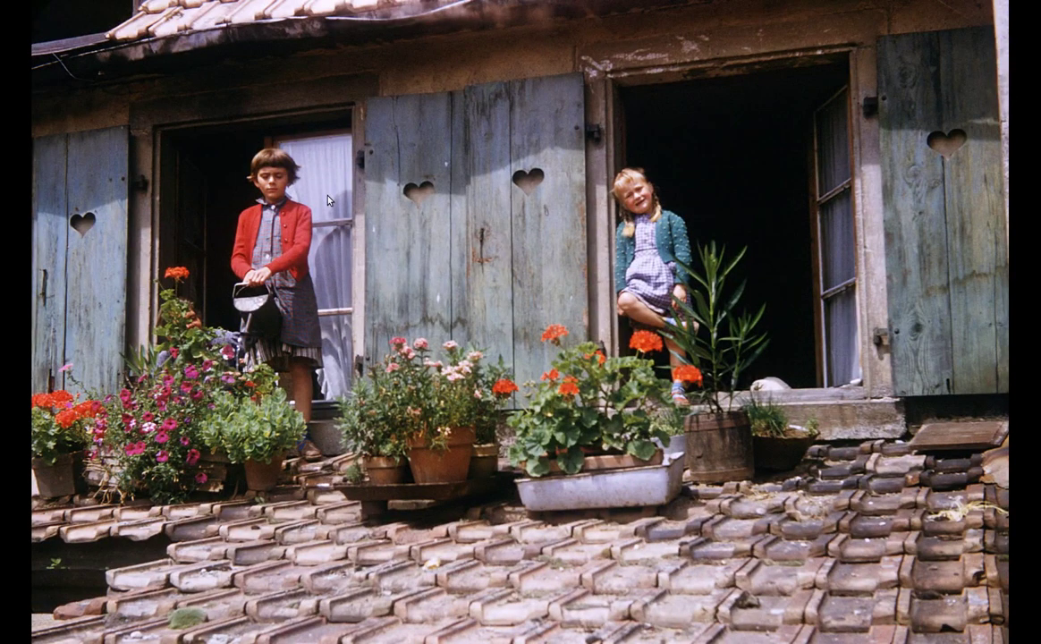
key(Escape)
key(Escape)
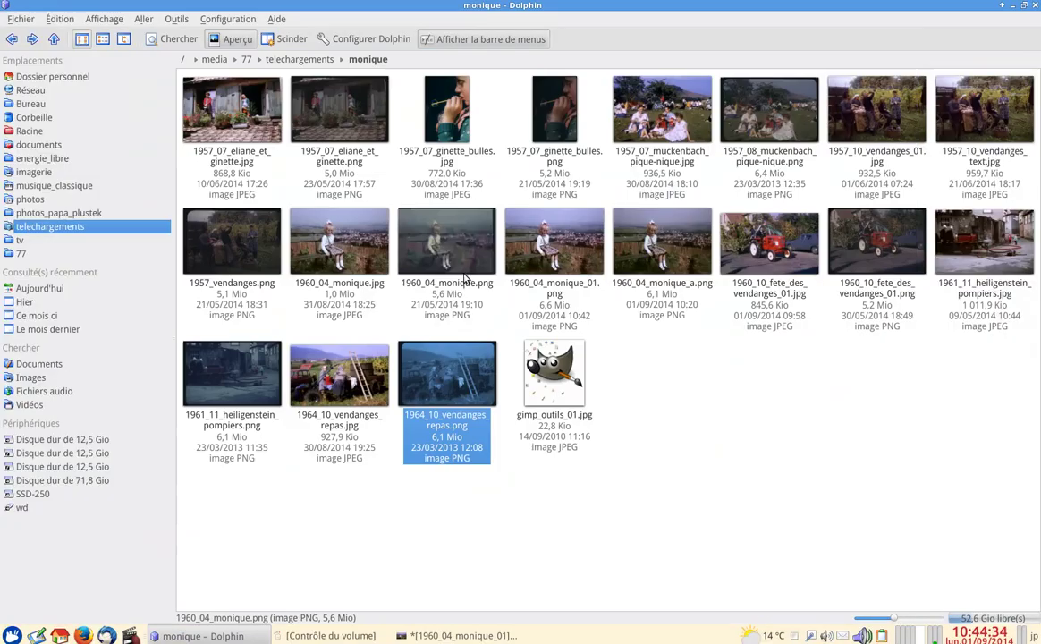
Open gimp_outils_01.jpg from the monique folder in the image viewer.
double_click(546, 402)
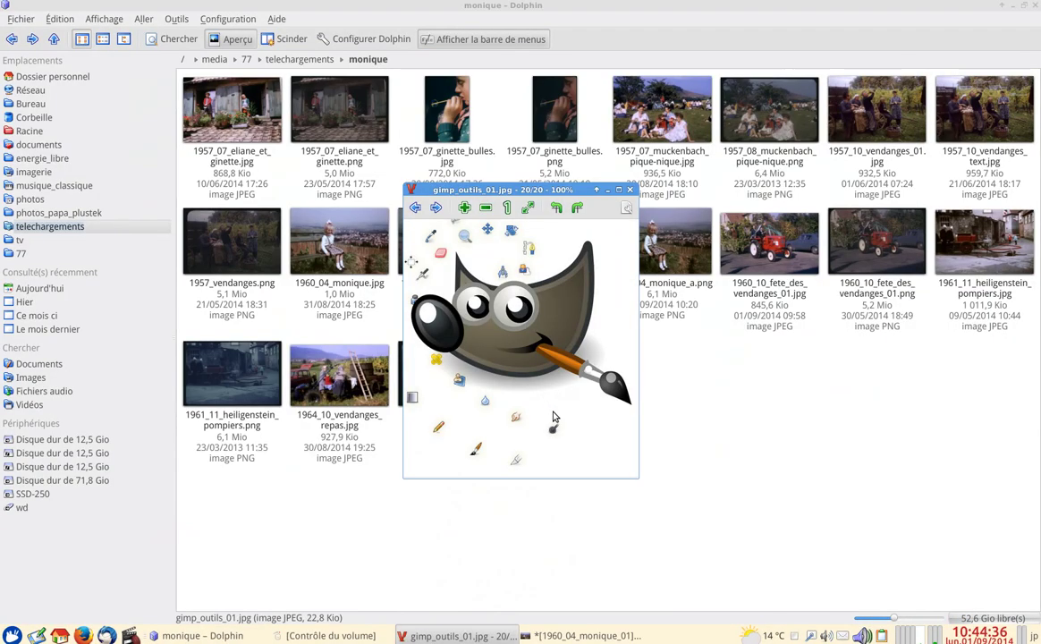